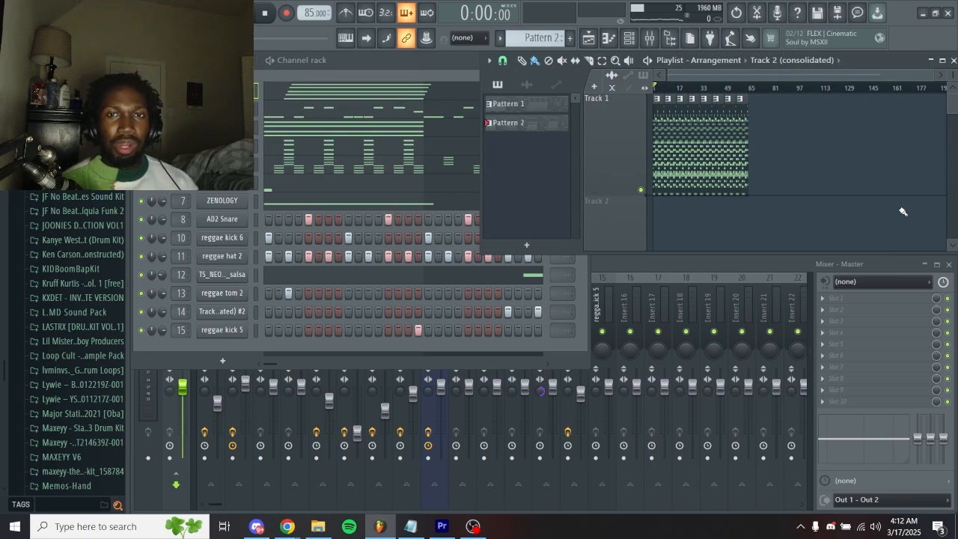
Bring the mixer forward and solo the Surge XT track
click(730, 311)
drag(307, 13, 308, 9)
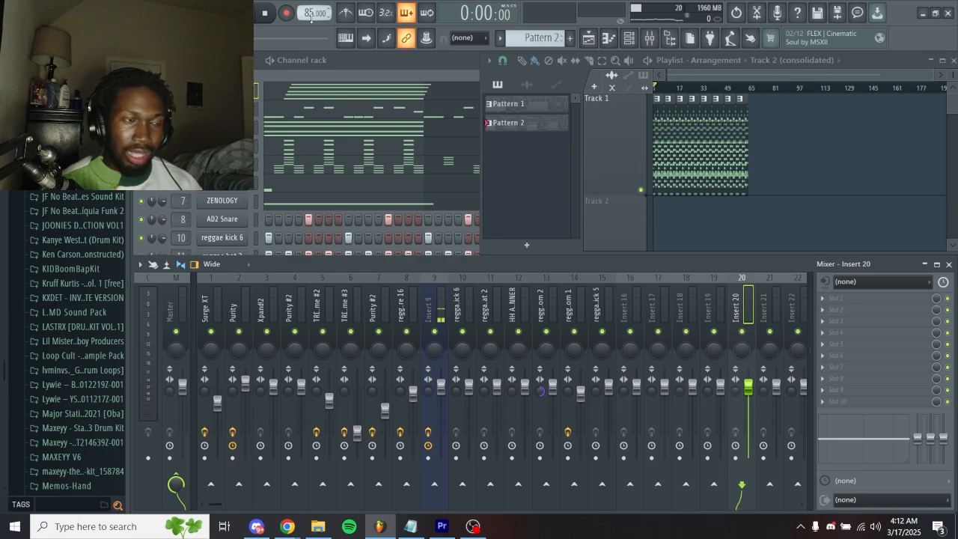
ctrl+click(211, 331)
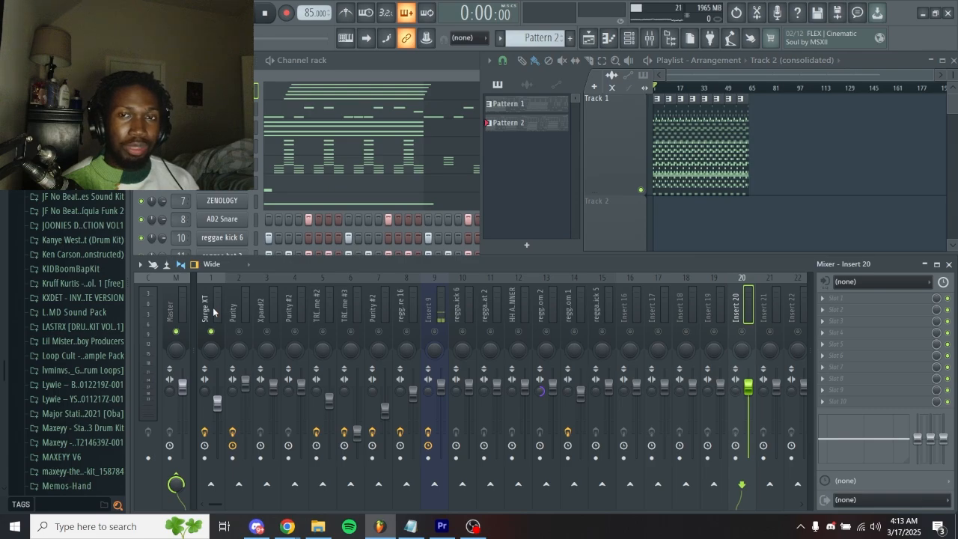
Open the Surge XT instrument to view its Circus 2 patch, and close it
click(213, 311)
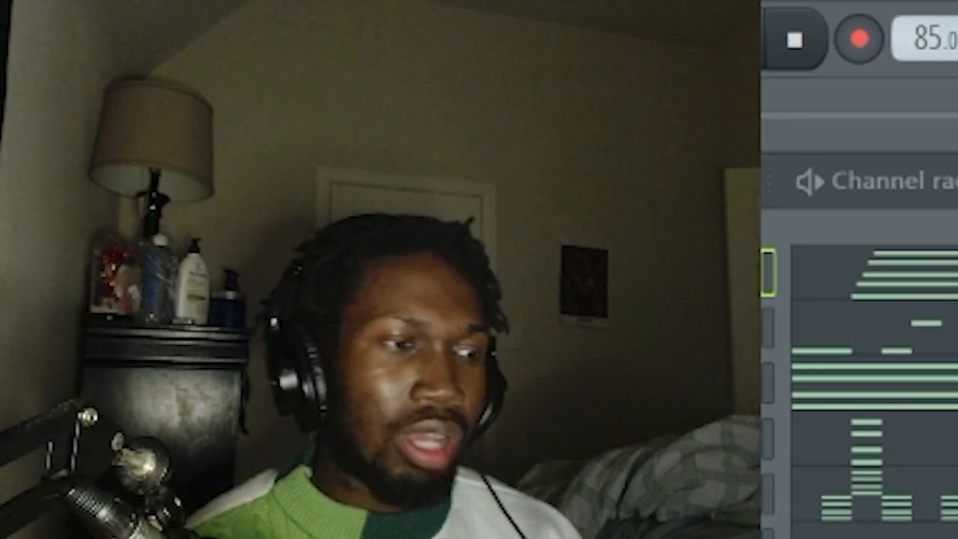
click(685, 273)
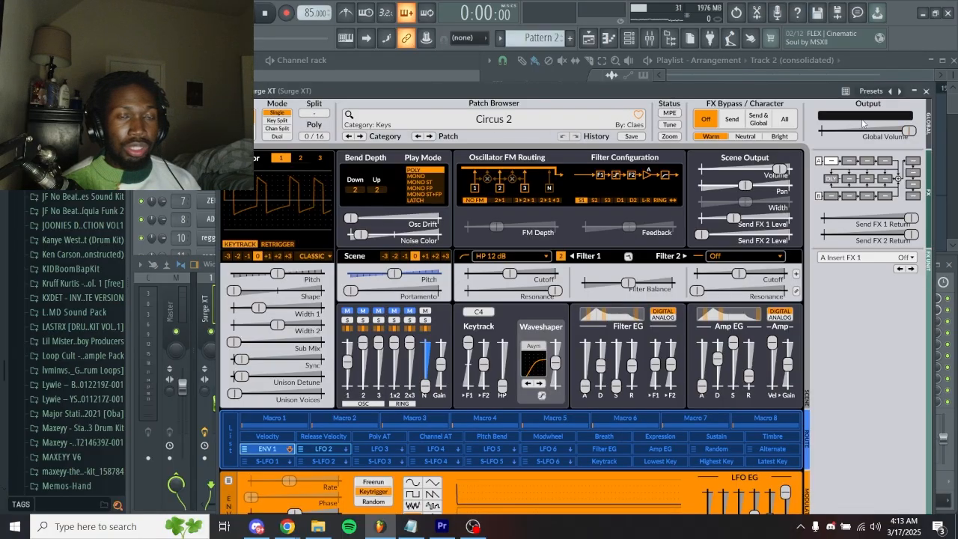
click(928, 91)
Open the Surge XT channel's piano roll and examine the notes and staggered starts of its chords
click(332, 103)
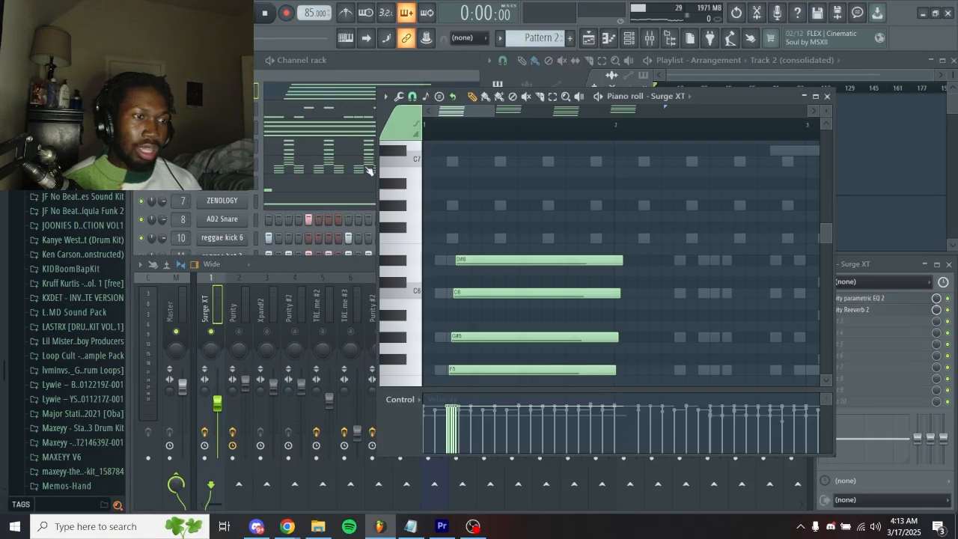
scroll(462, 283, down, 3)
scroll(462, 283, up, 2)
scroll(459, 282, down, 2)
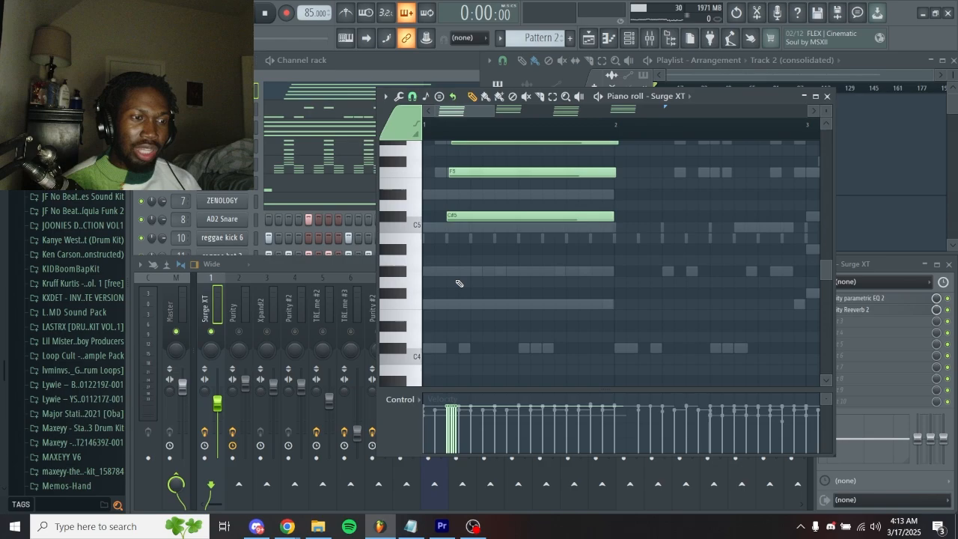
ctrl+scroll(459, 282, down, 4)
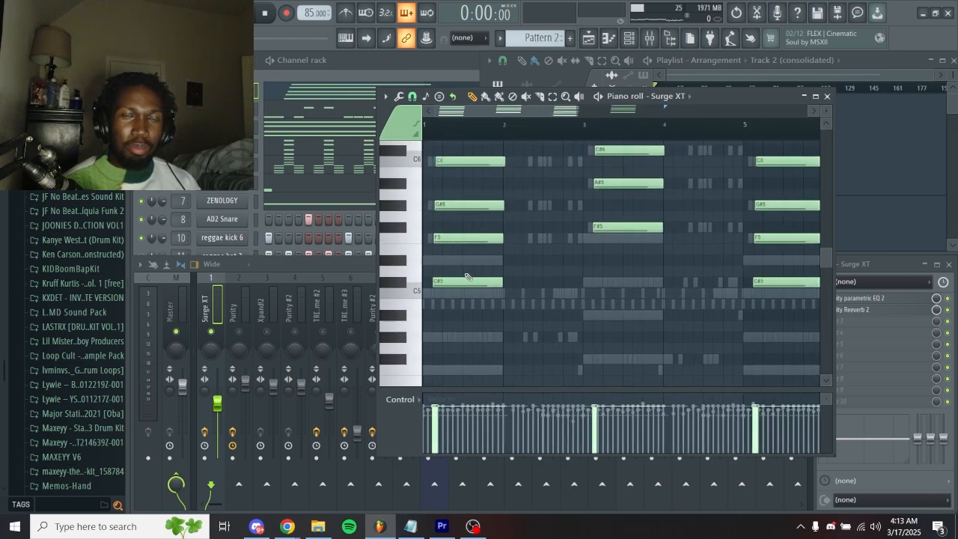
scroll(453, 277, up, 2)
ctrl+scroll(443, 274, up, 3)
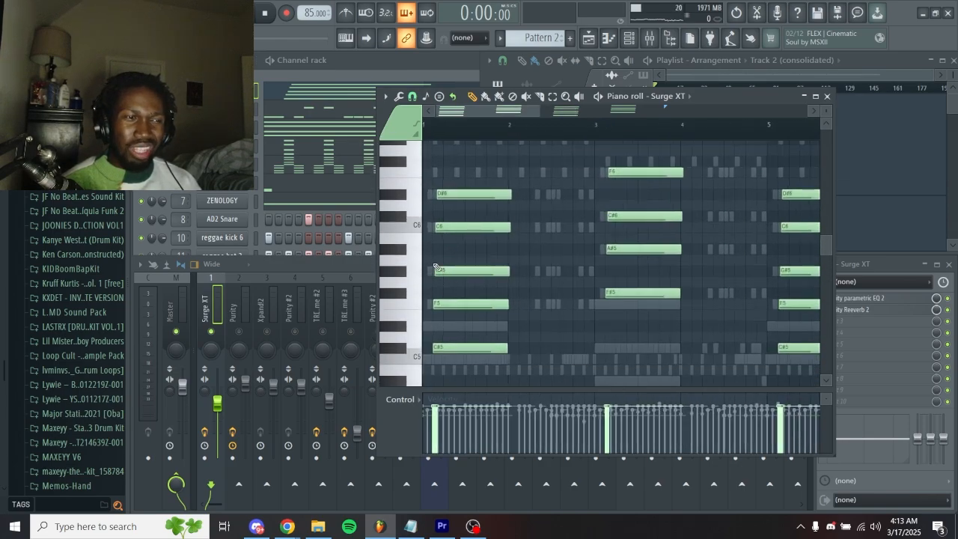
ctrl+scroll(463, 342, up, 2)
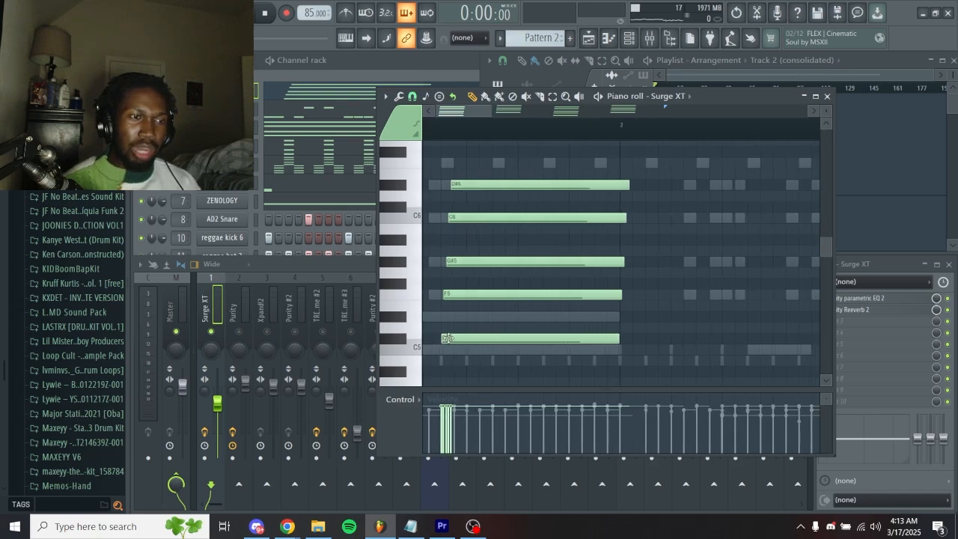
drag(434, 340, 442, 343)
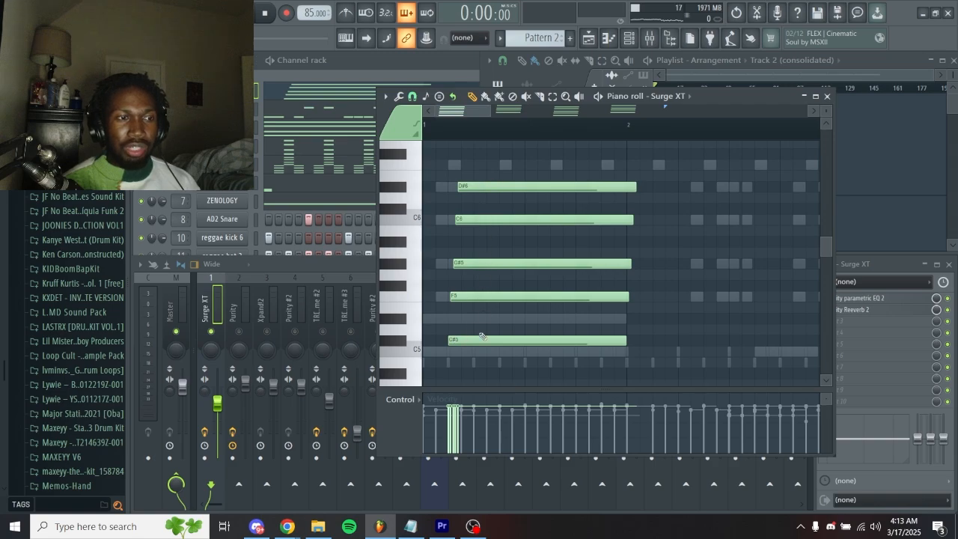
ctrl+scroll(523, 304, down, 5)
ctrl+scroll(522, 304, down, 1)
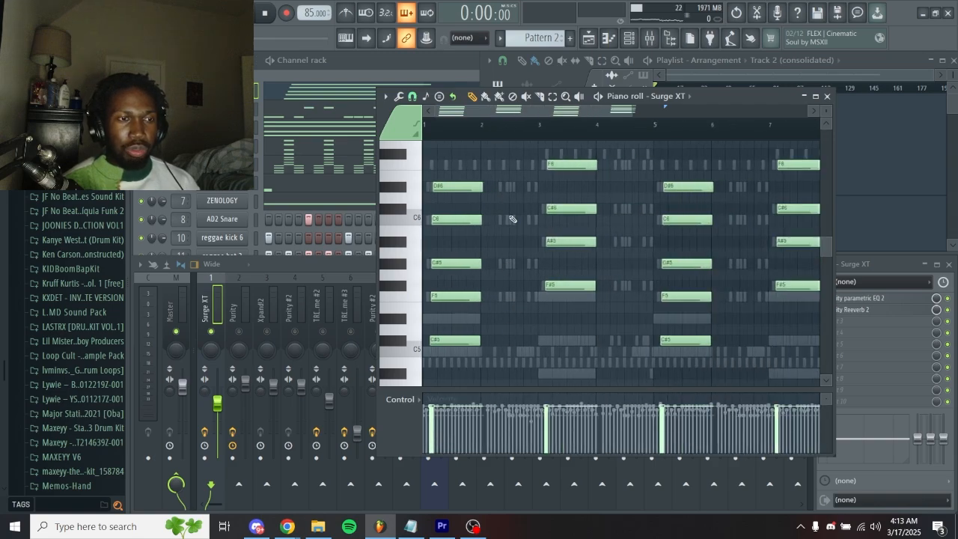
ctrl+scroll(556, 205, up, 2)
scroll(565, 300, up, 3)
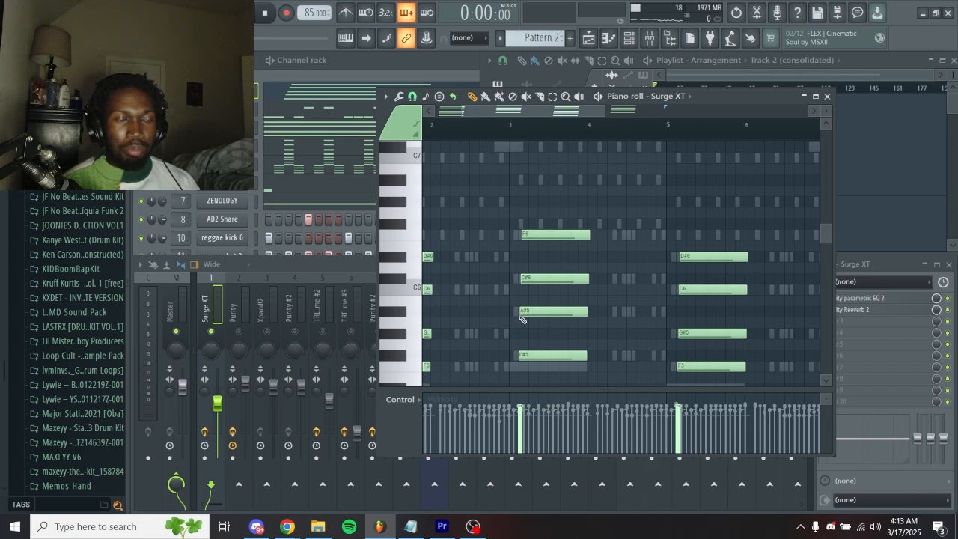
ctrl+scroll(523, 321, down, 1)
scroll(523, 321, down, 2)
ctrl+scroll(572, 343, down, 2)
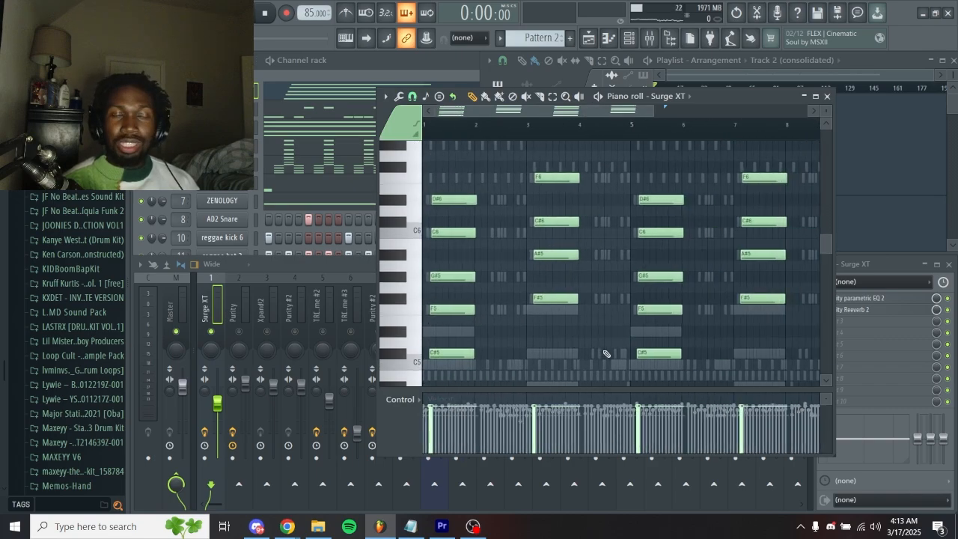
Play the soloed Surge XT chords with the track's effects on and again with the effects bypassed
key(space)
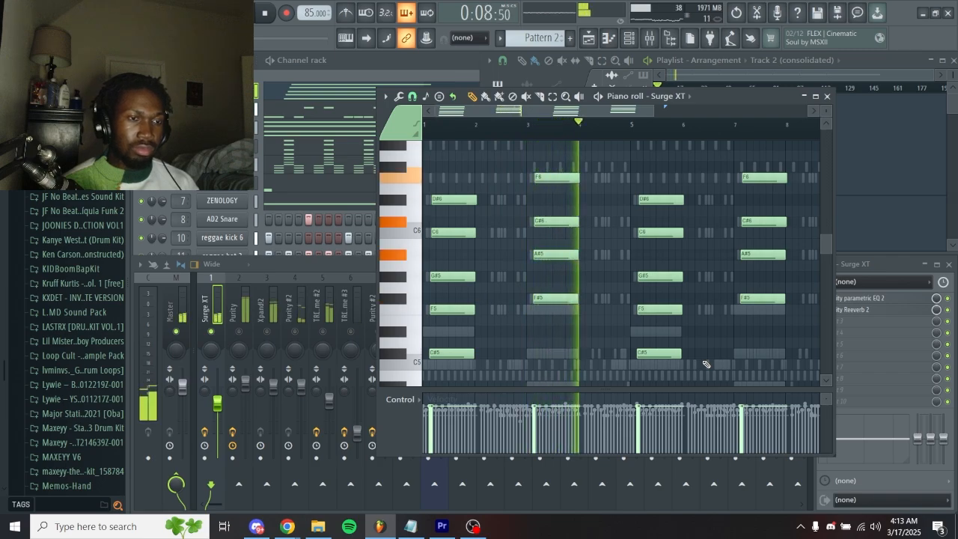
key(space)
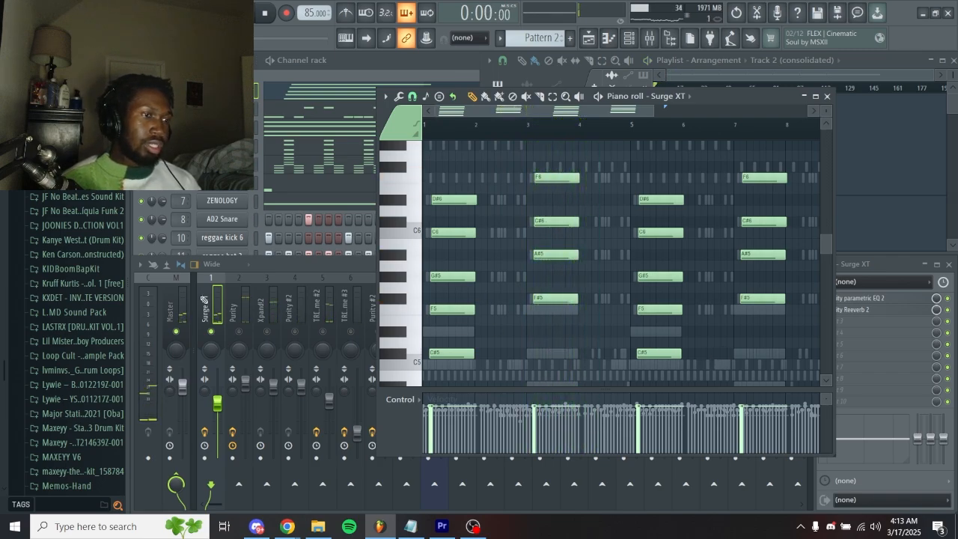
click(212, 313)
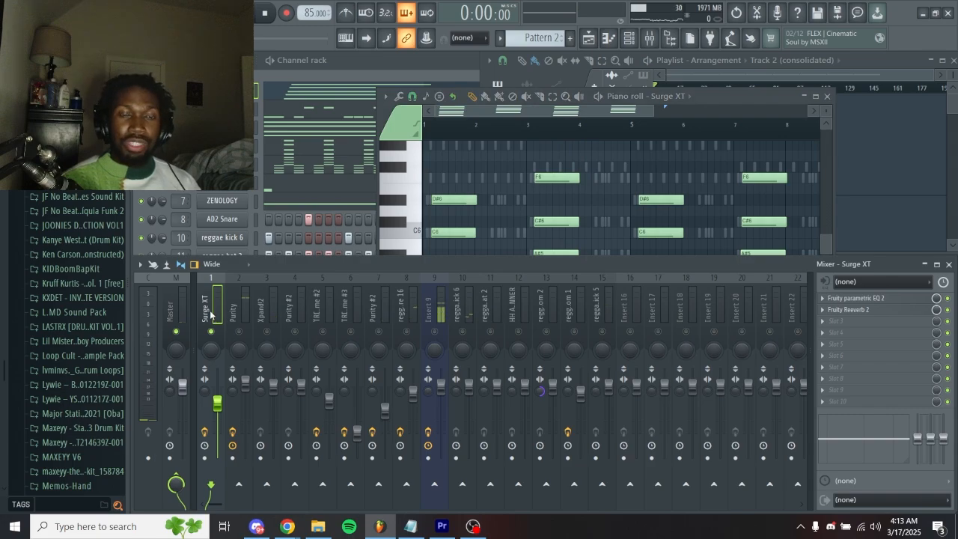
click(620, 163)
key(space)
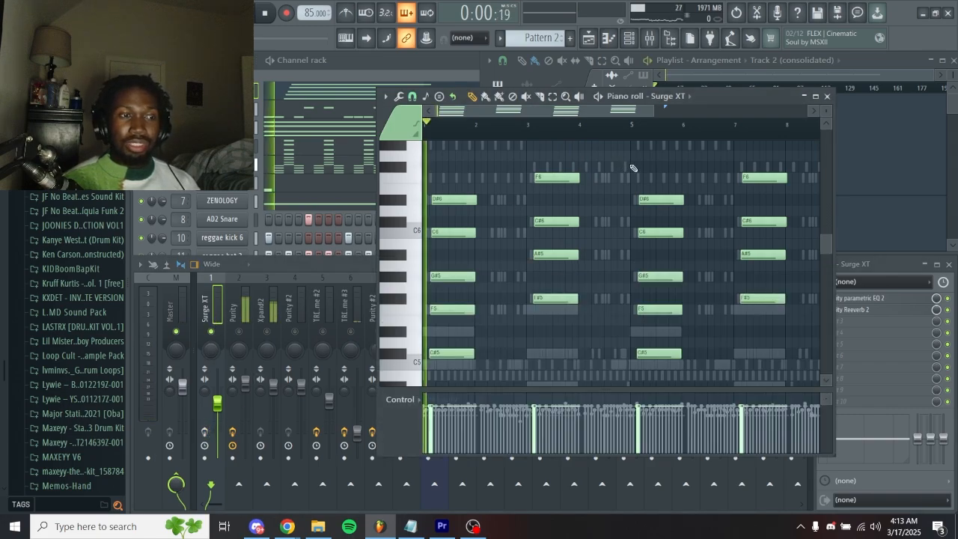
key(space)
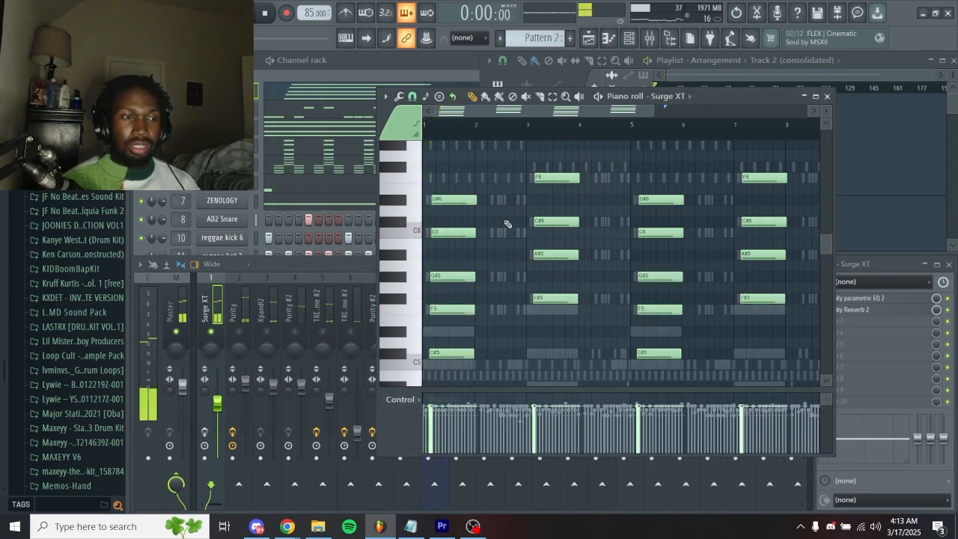
Re-enable the Surge XT track's effects and audition the chords through Fruity parametric EQ 2 with the reverb bypassed
click(877, 267)
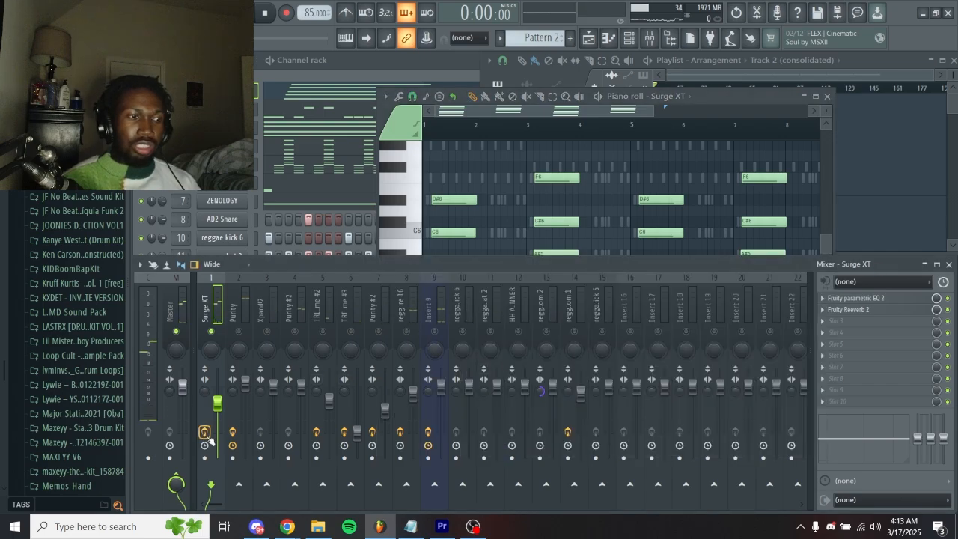
click(884, 299)
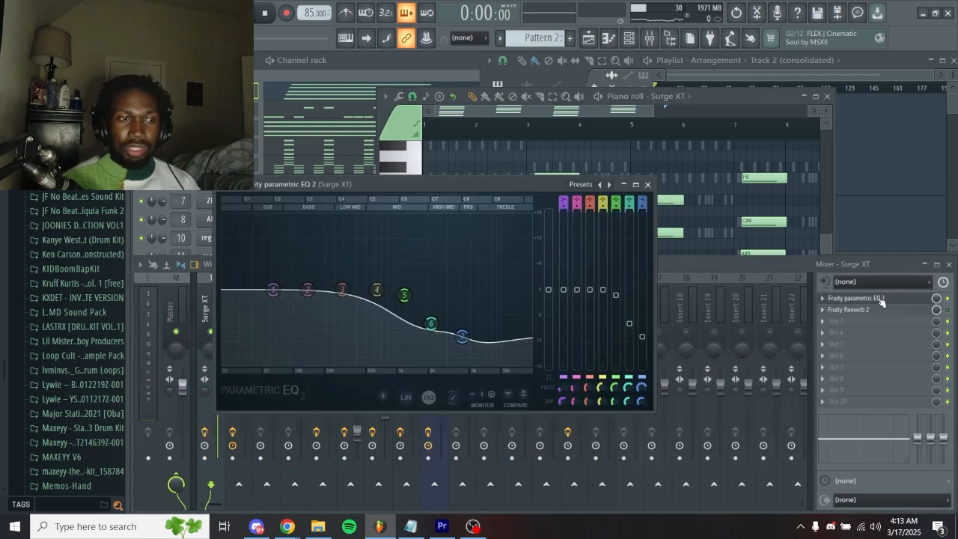
key(space)
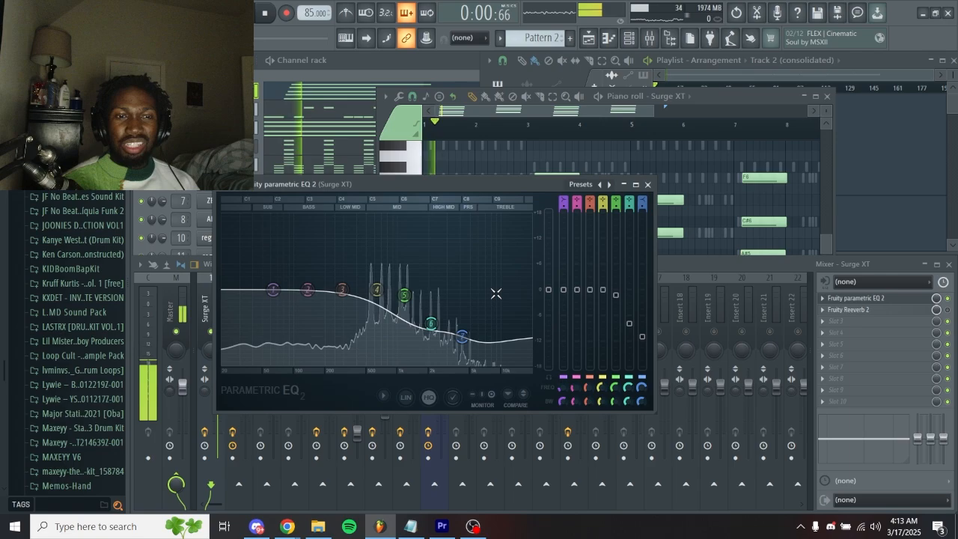
click(650, 184)
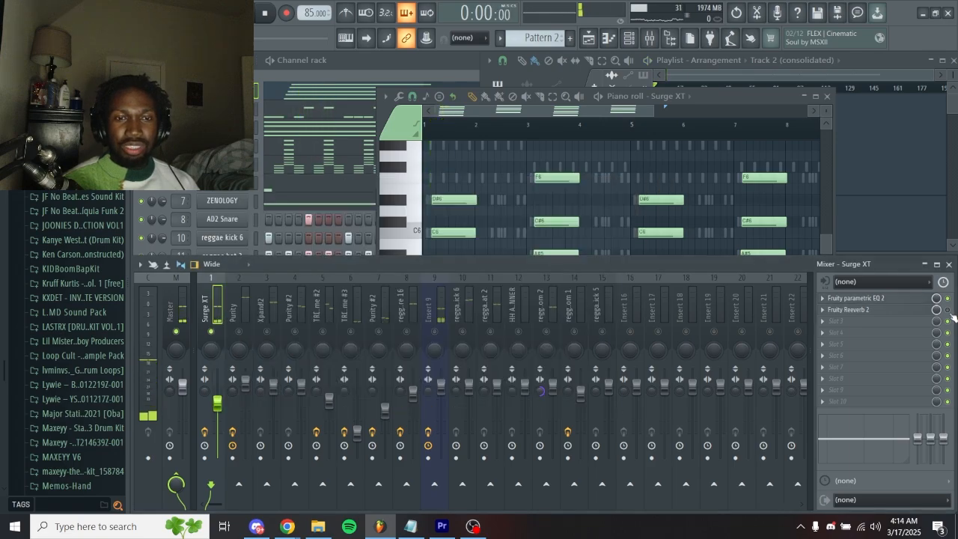
View the Surge XT track's Fruity Reeverb 2 settings and replay the chords with both effects active
click(861, 310)
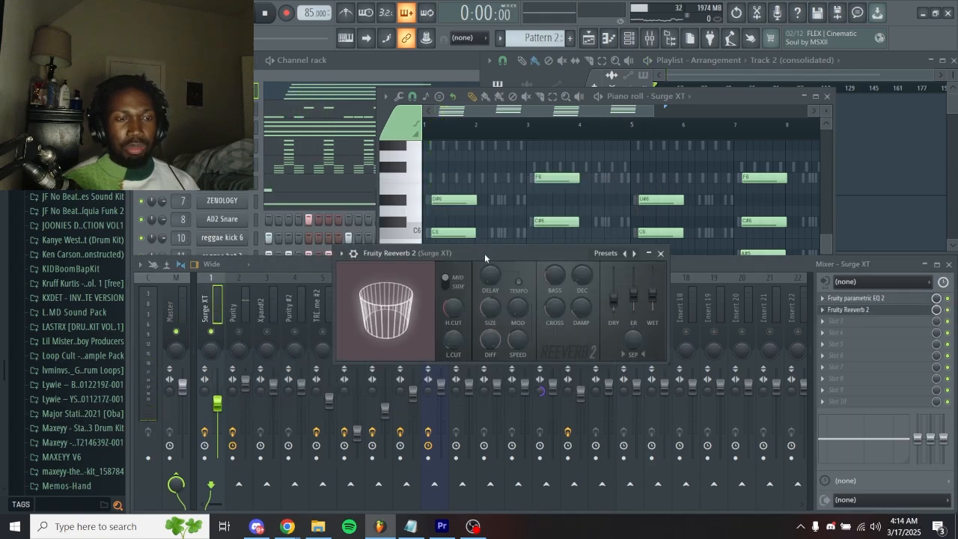
click(660, 253)
click(594, 206)
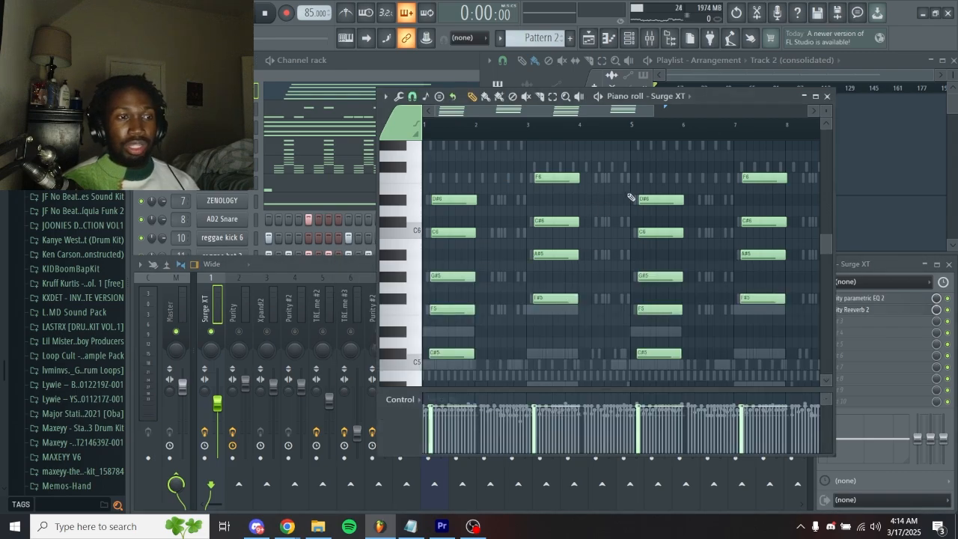
key(space)
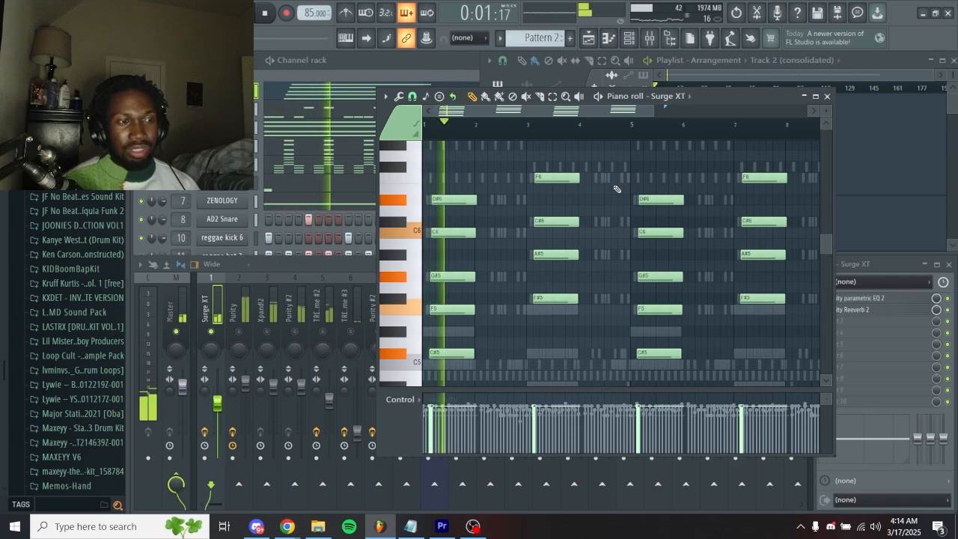
key(space)
click(827, 96)
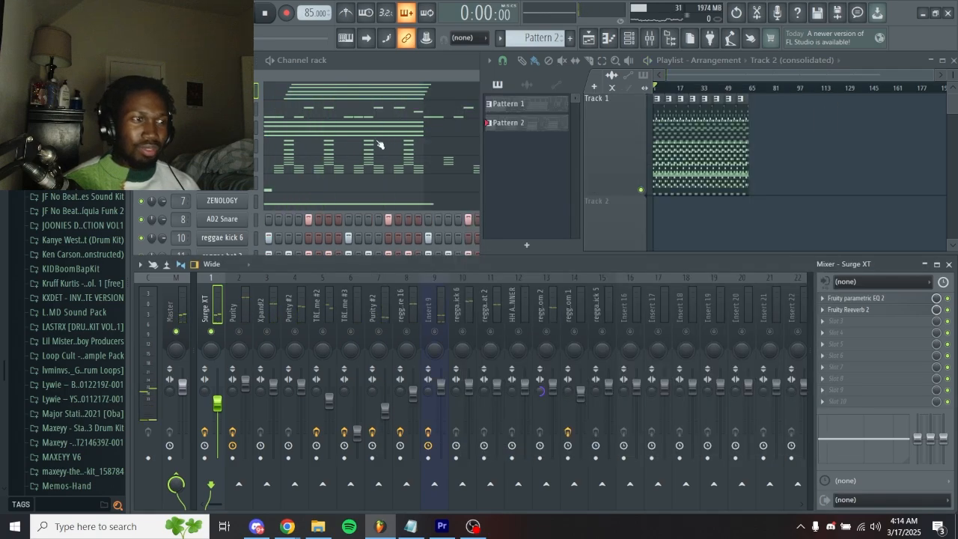
Solo the Purity bass track and view the instrument's AnA BassGuitar preset
click(240, 311)
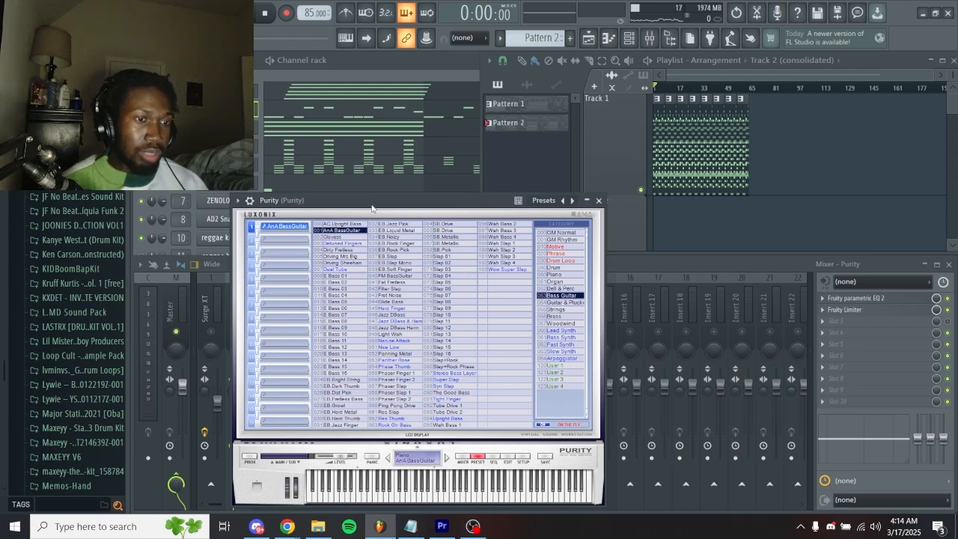
click(599, 199)
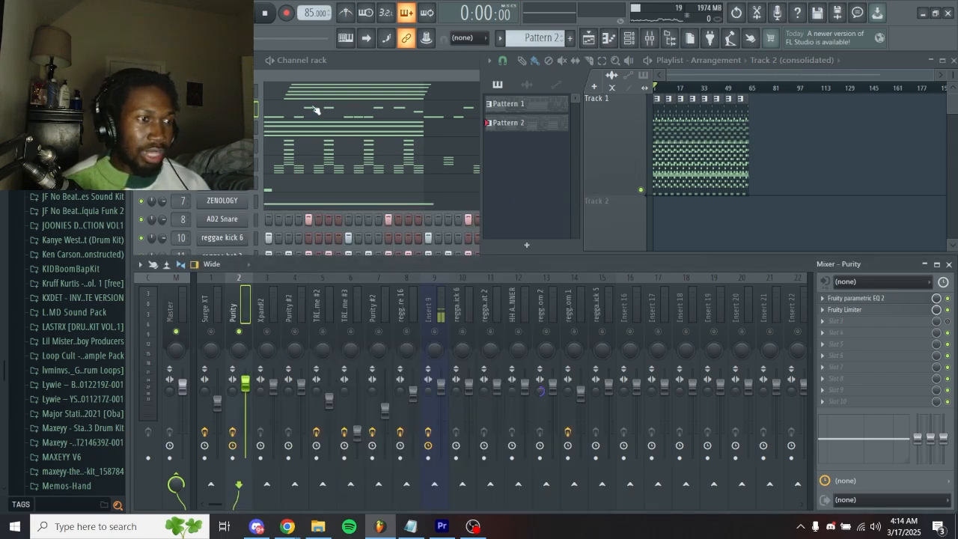
Open the Purity bass line in the piano roll and play it back on its own
click(316, 110)
scroll(539, 229, down, 2)
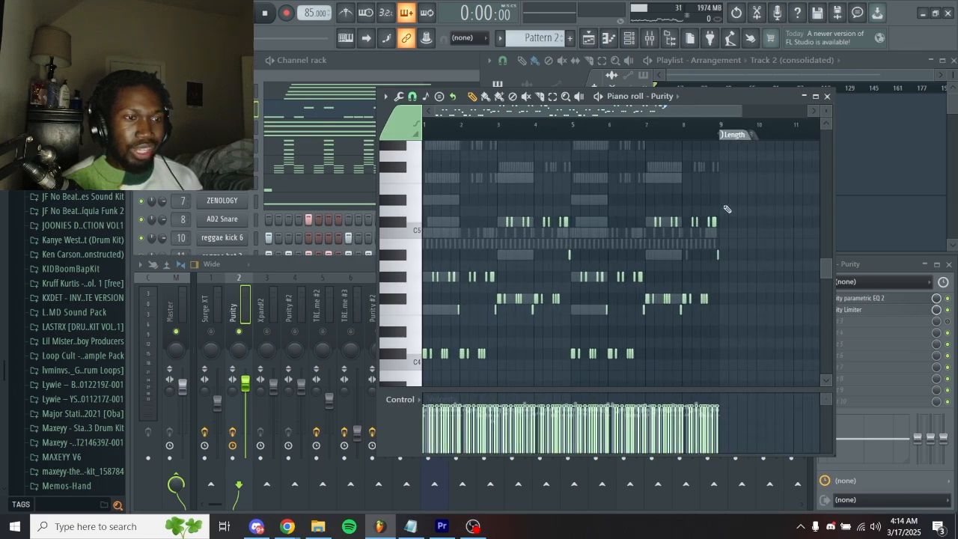
key(space)
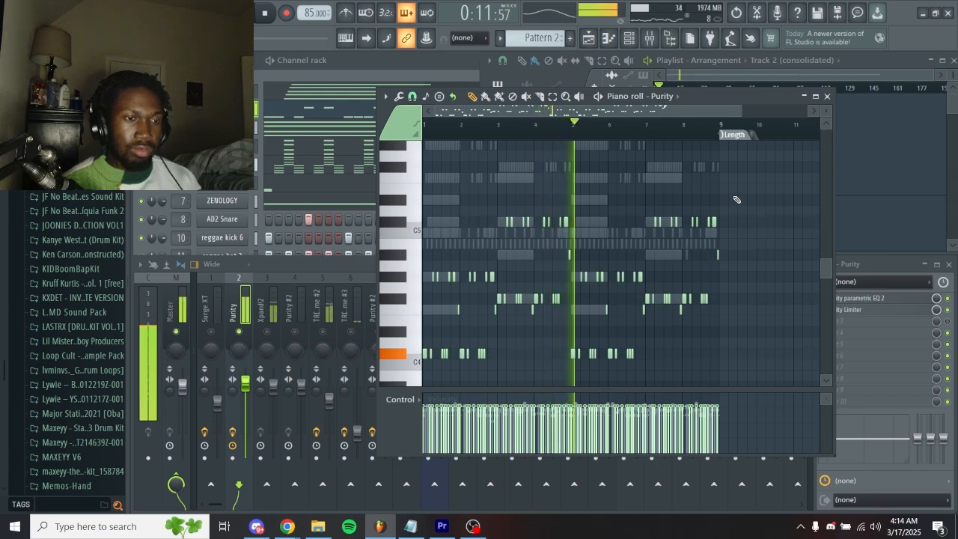
key(space)
Examine the Purity bass line's notes and rhythm across the first four bars of the piano roll
scroll(484, 240, up, 5)
drag(484, 240, 661, 236)
scroll(493, 259, up, 3)
drag(714, 312, 599, 302)
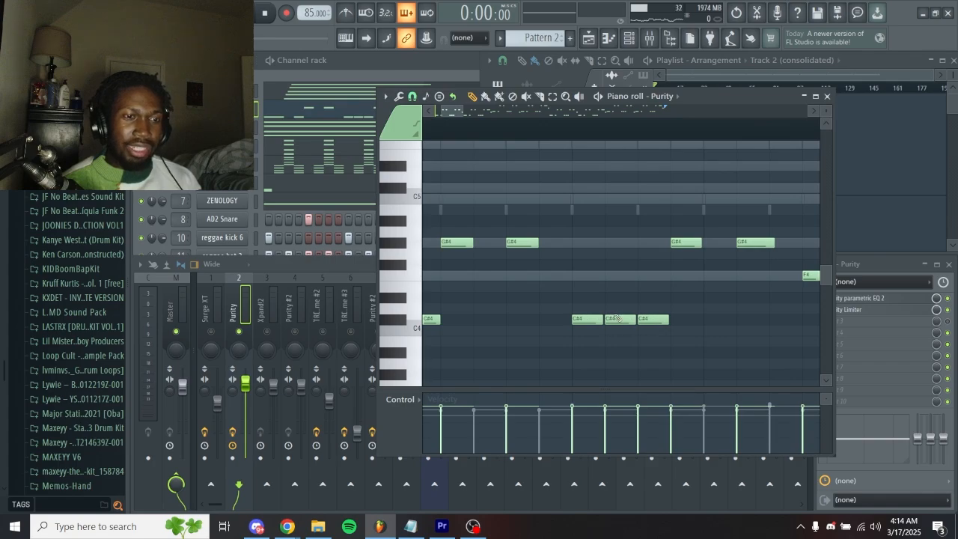
scroll(686, 284, down, 3)
drag(711, 265, 643, 258)
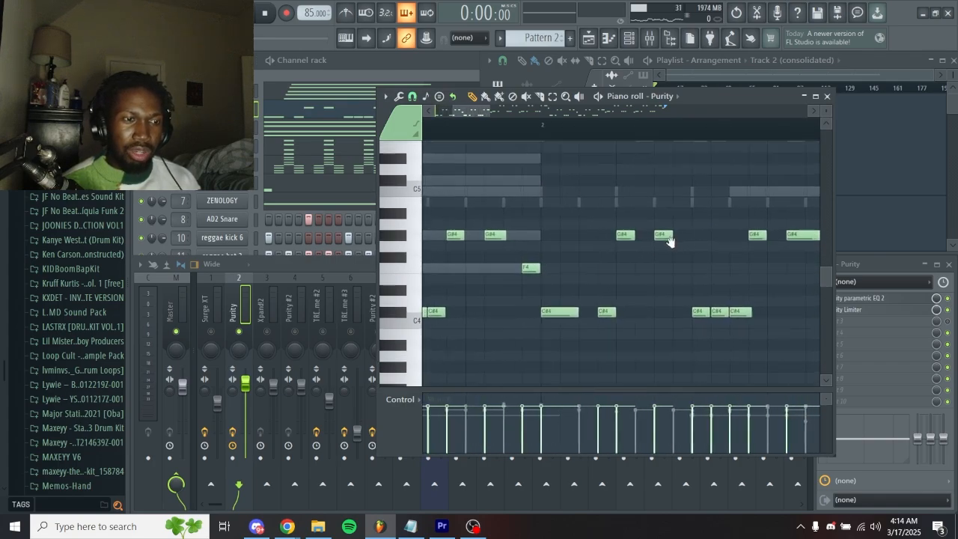
drag(704, 284, 590, 317)
scroll(599, 305, down, 2)
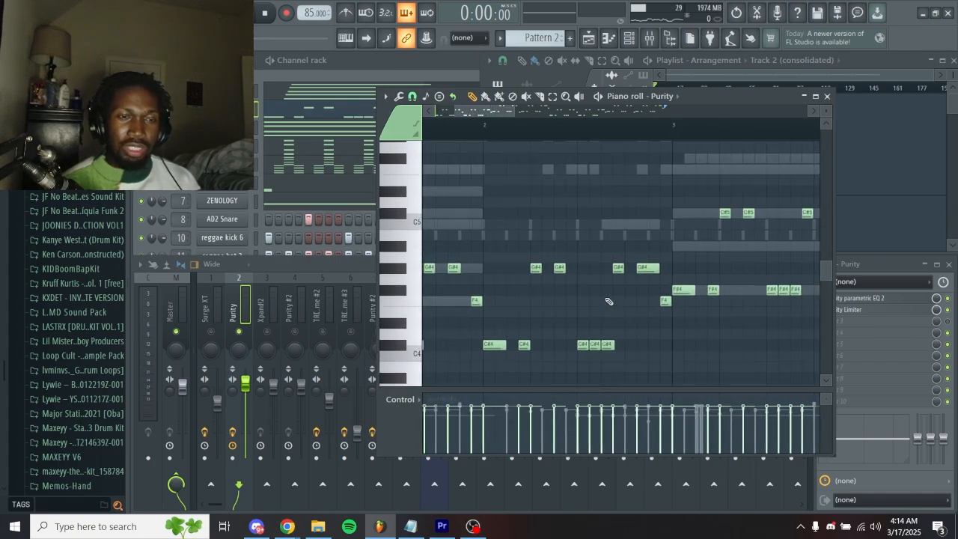
drag(709, 275, 618, 289)
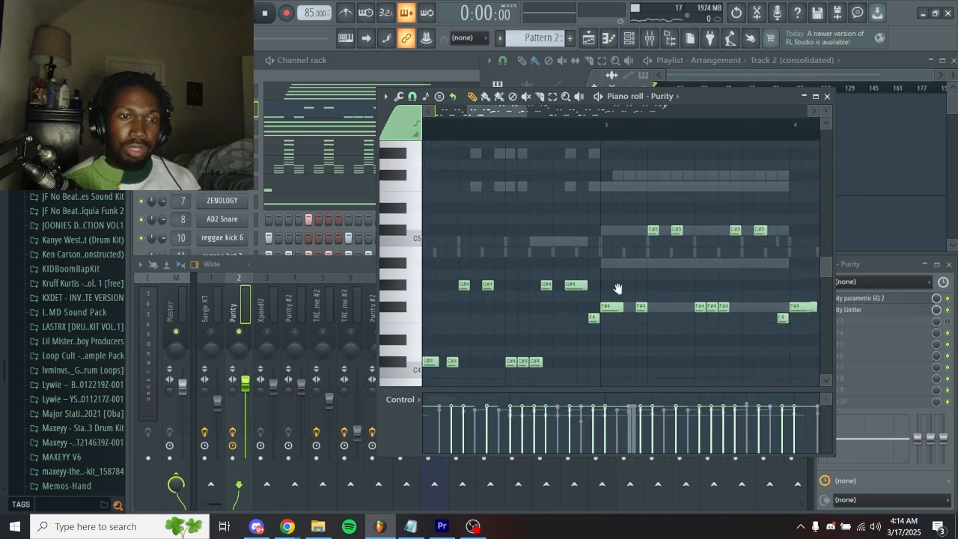
scroll(621, 289, down, 3)
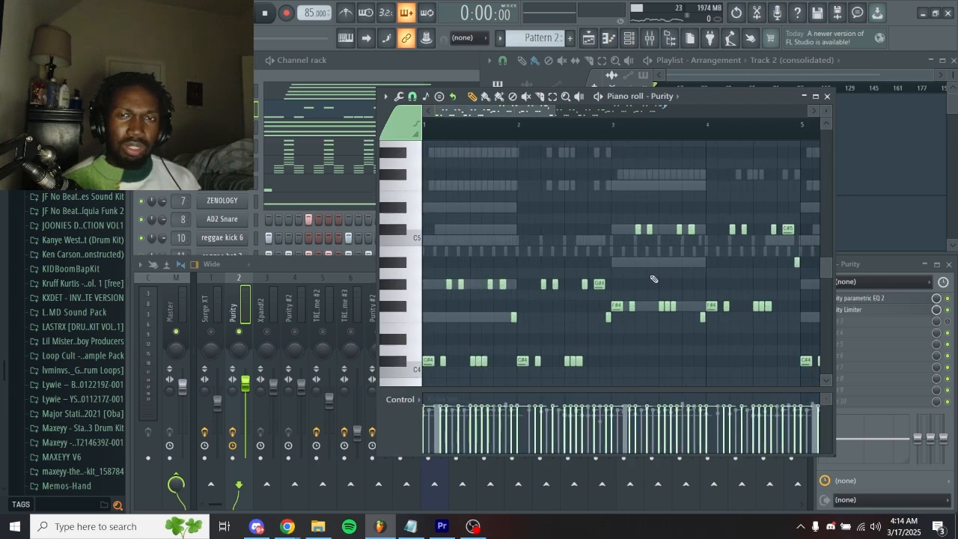
Examine the Purity bass line's note changes across the full eight-bar pattern and close its piano roll
scroll(652, 279, up, 4)
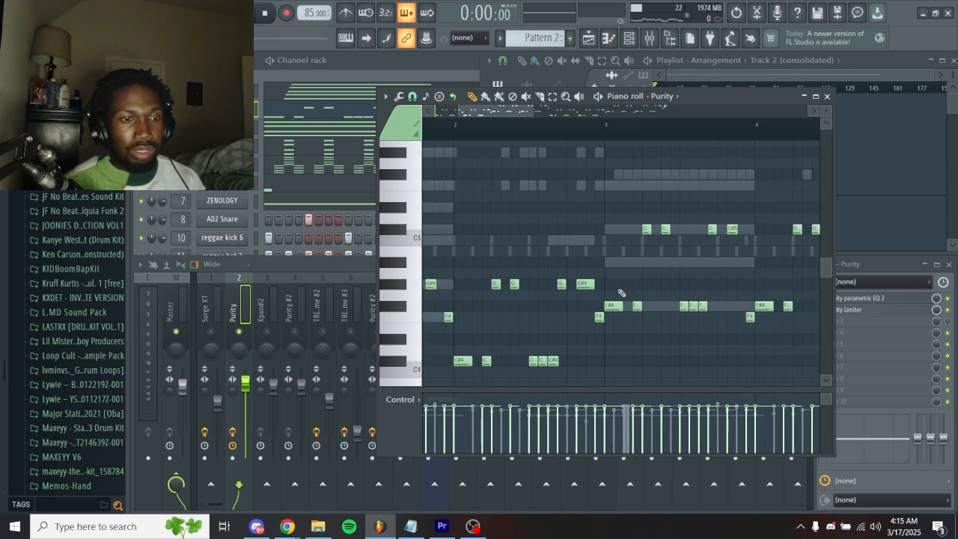
scroll(507, 330, down, 4)
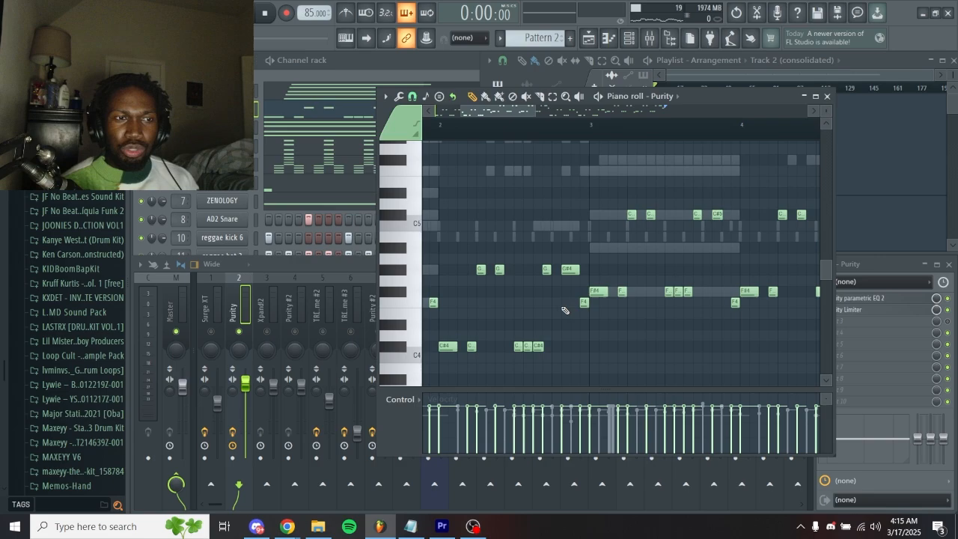
drag(579, 313, 495, 363)
drag(656, 316, 557, 329)
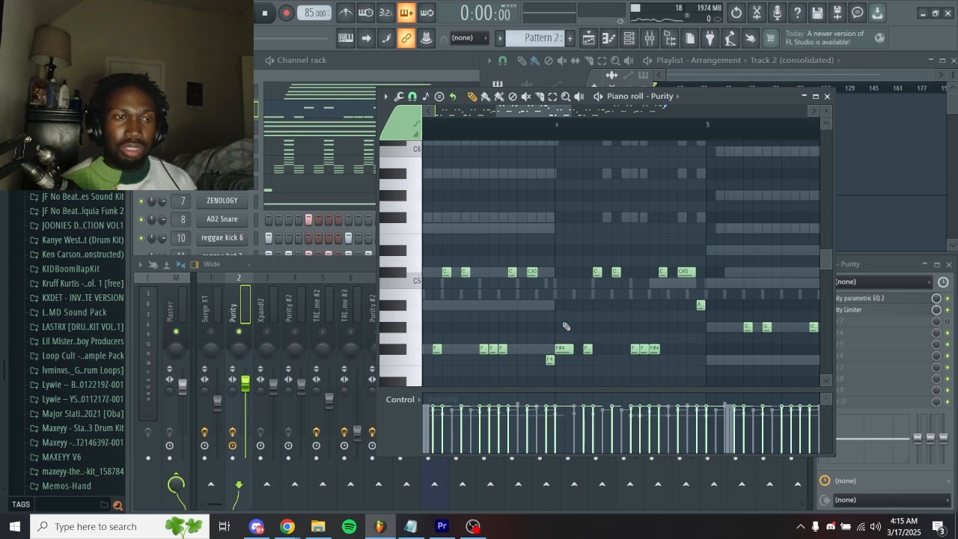
scroll(625, 318, down, 4)
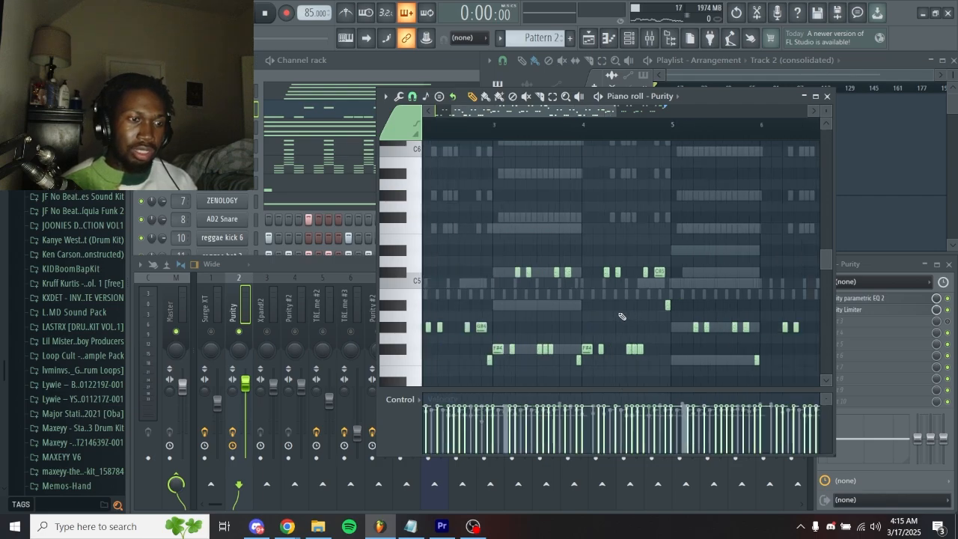
scroll(607, 314, down, 3)
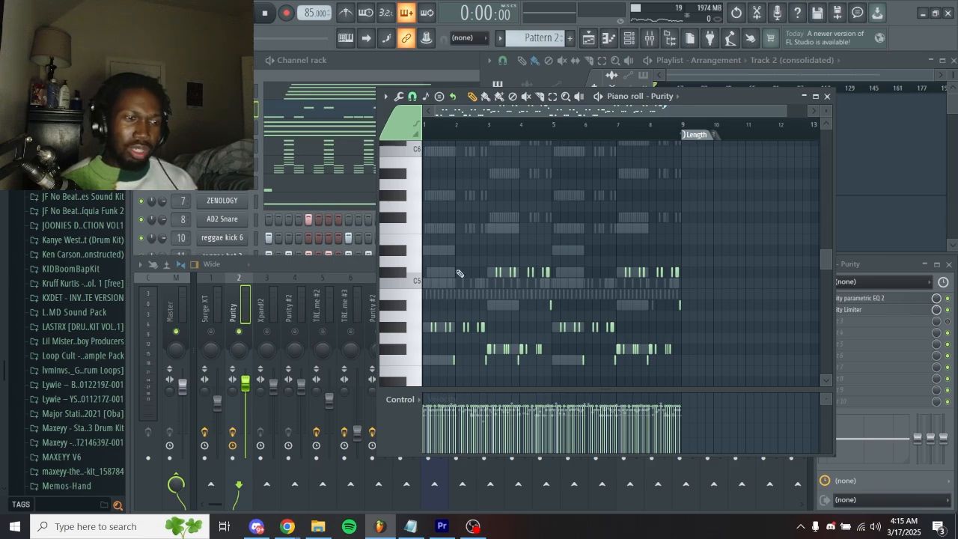
scroll(460, 274, down, 3)
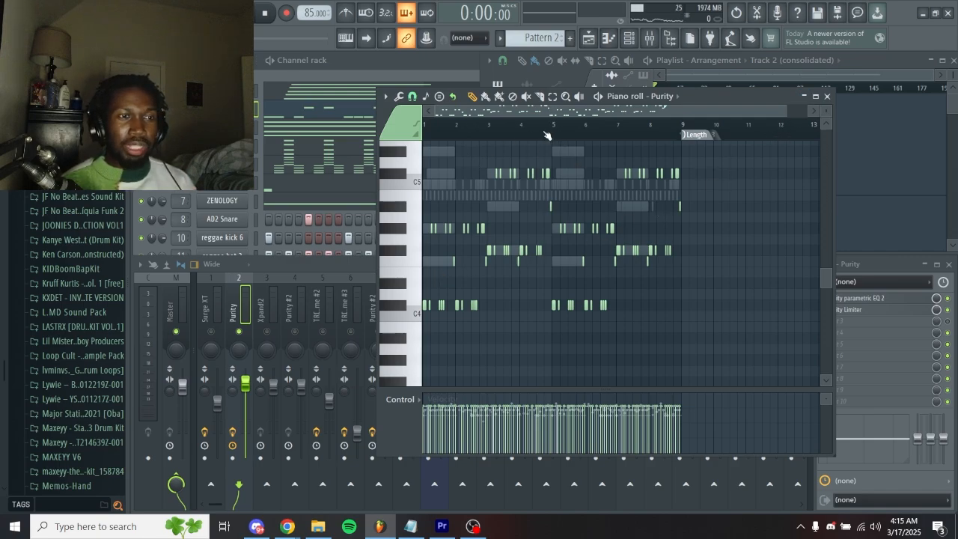
click(827, 96)
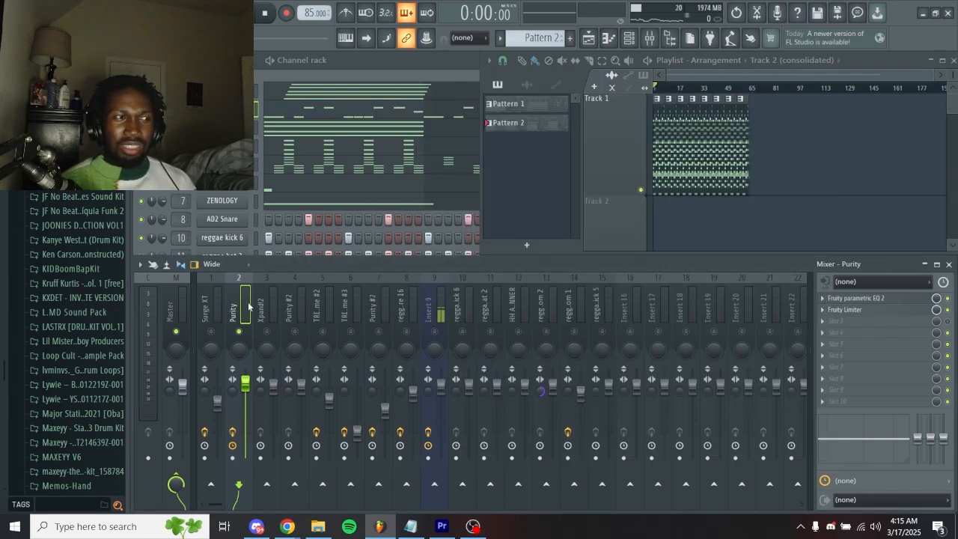
View the Fruity parametric EQ 2 and Fruity Limiter settings on the Purity bass track
click(873, 298)
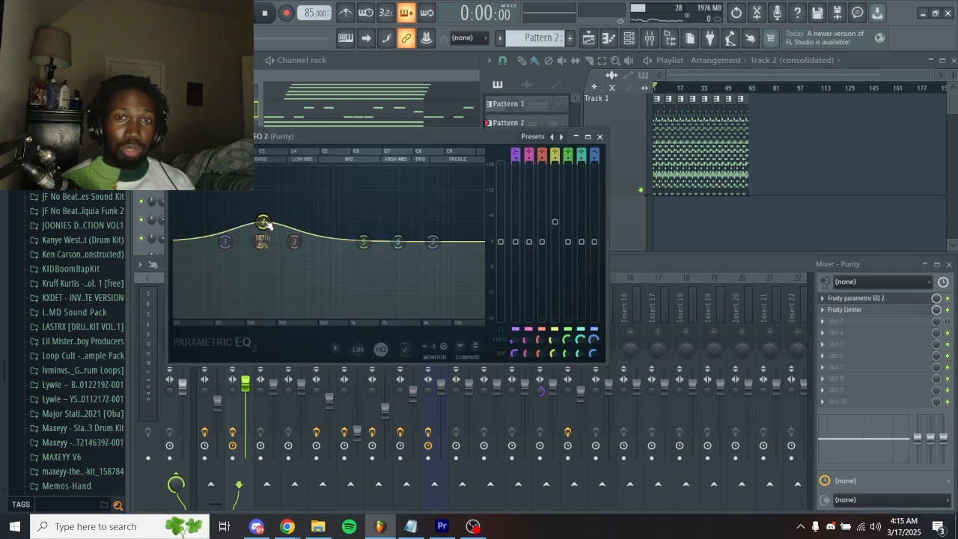
click(599, 137)
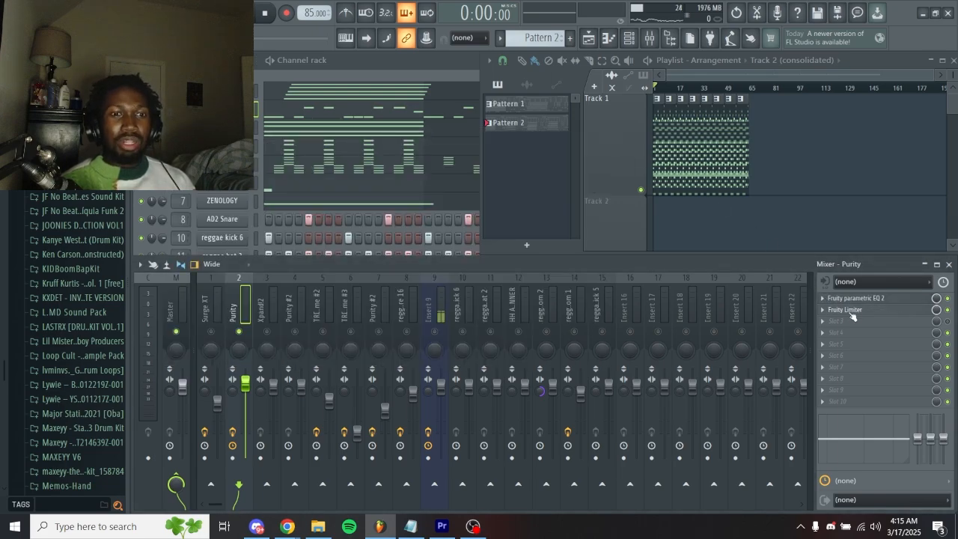
click(850, 310)
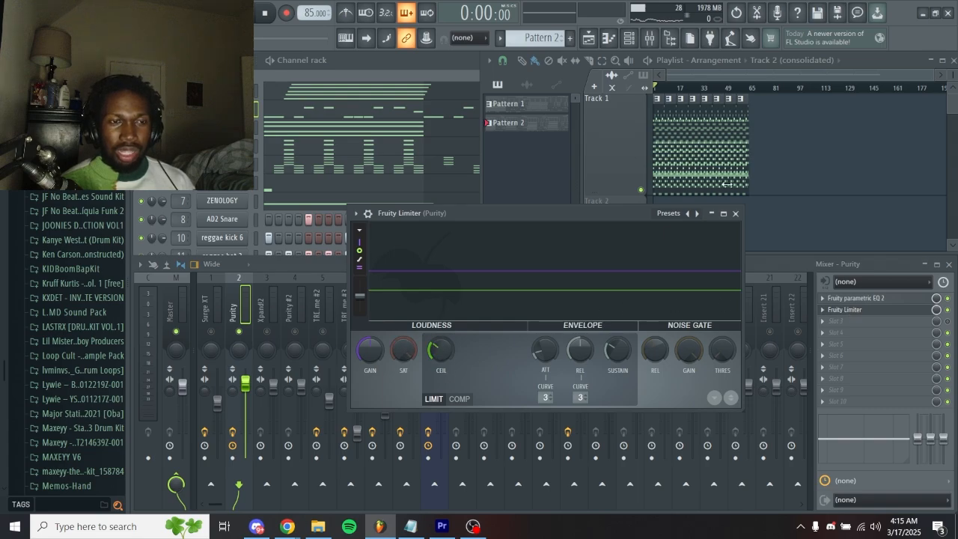
click(735, 213)
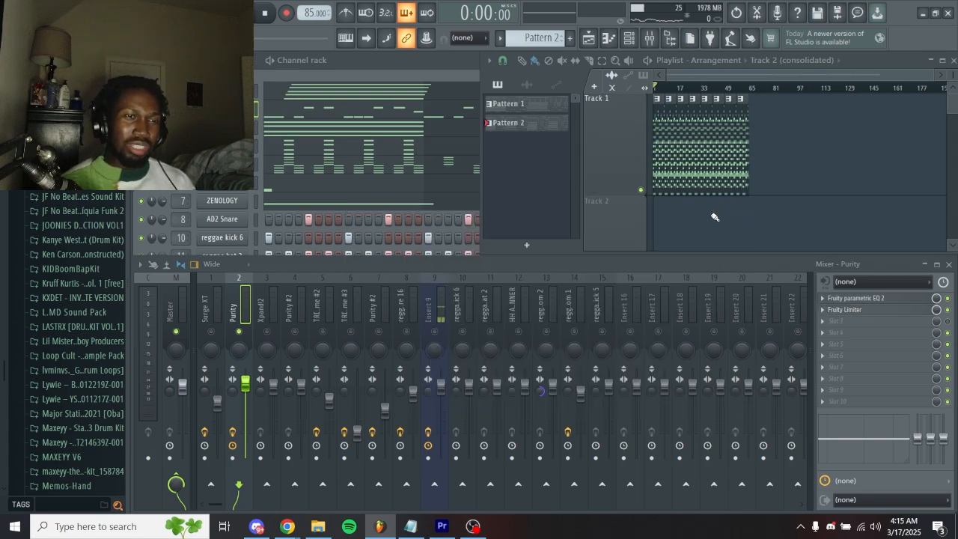
Solo the Xpand!2 track, open its chords in the piano roll and view the instrument briefly
click(264, 323)
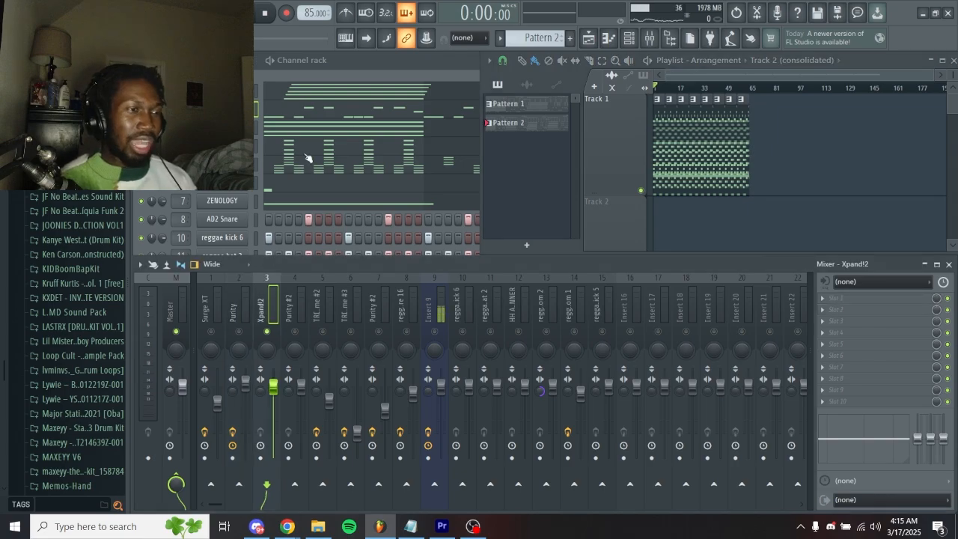
click(352, 133)
scroll(494, 247, up, 1)
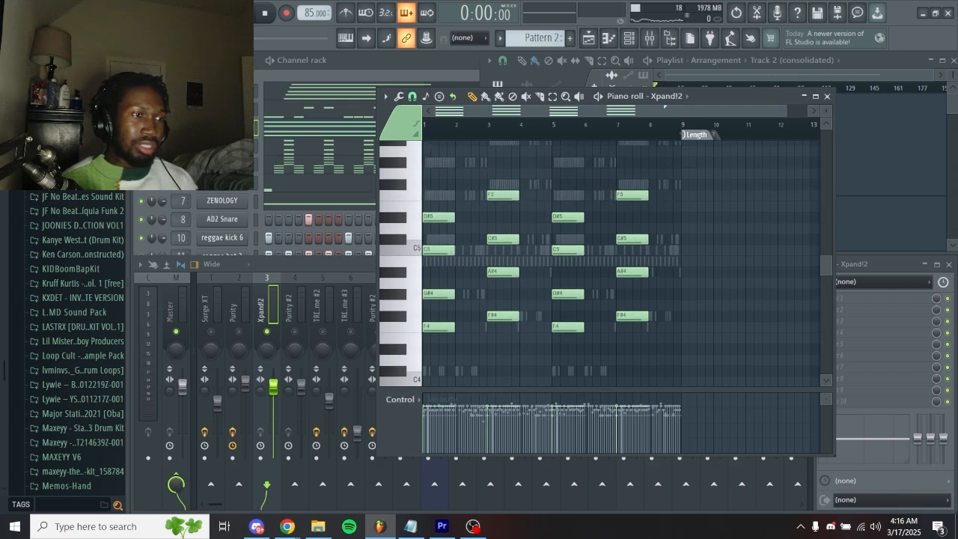
click(223, 127)
click(672, 216)
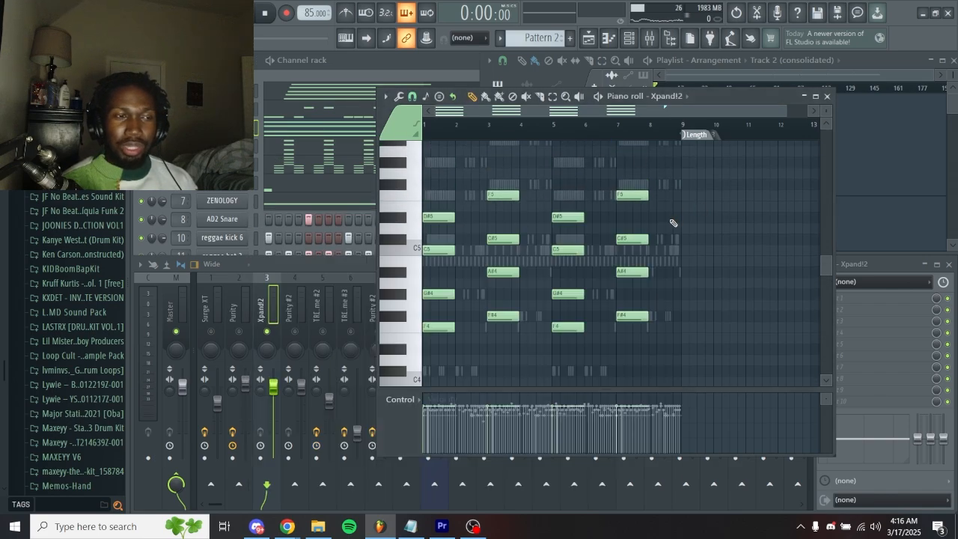
Examine the notes and length of the sustained Xpand!2 chords in the opening bars
scroll(434, 302, up, 3)
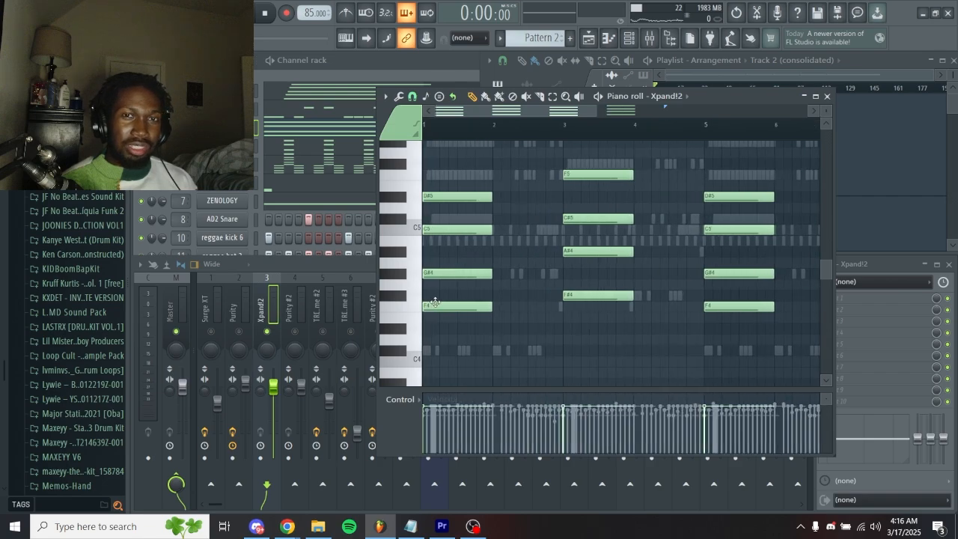
scroll(436, 303, down, 1)
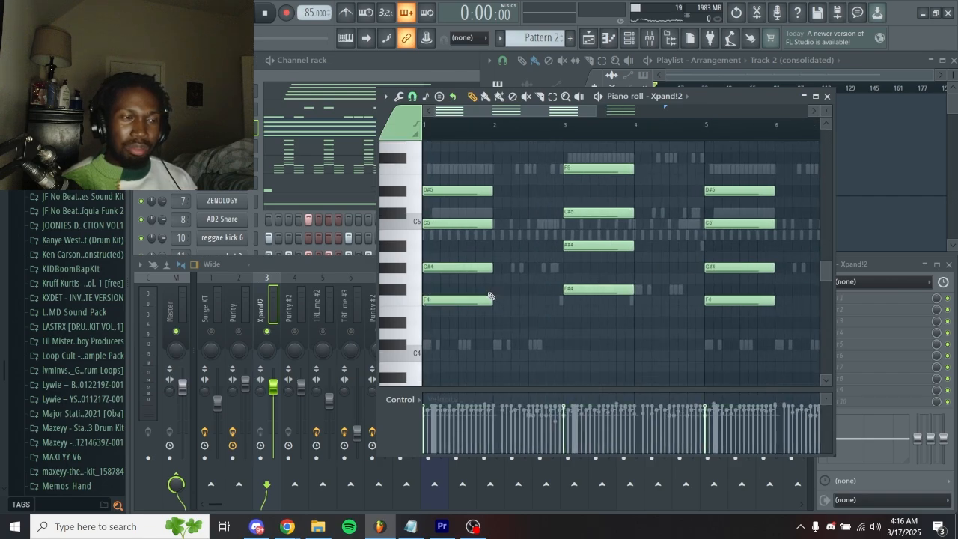
scroll(471, 296, up, 2)
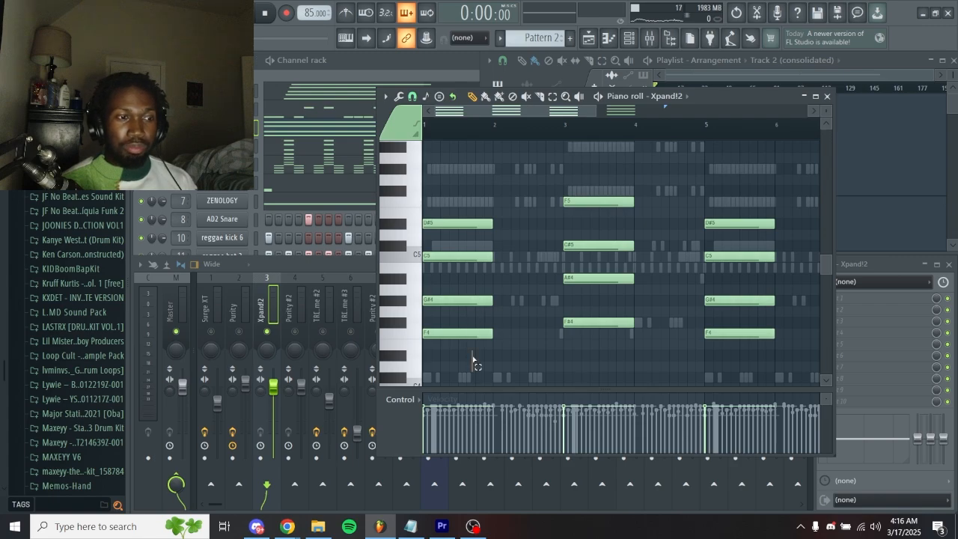
drag(474, 364, 454, 156)
click(466, 185)
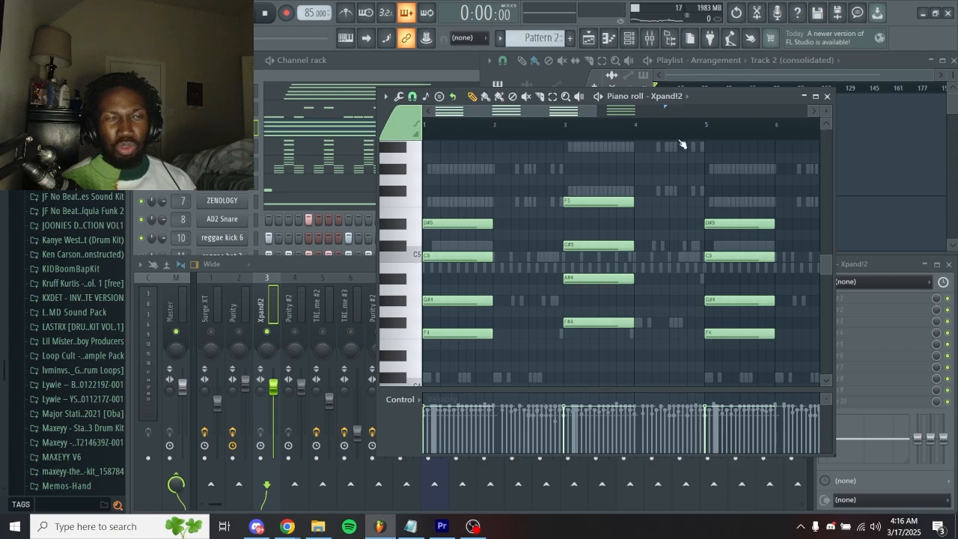
Play the Xpand!2 chord pattern on its own and stop playback
scroll(623, 189, down, 3)
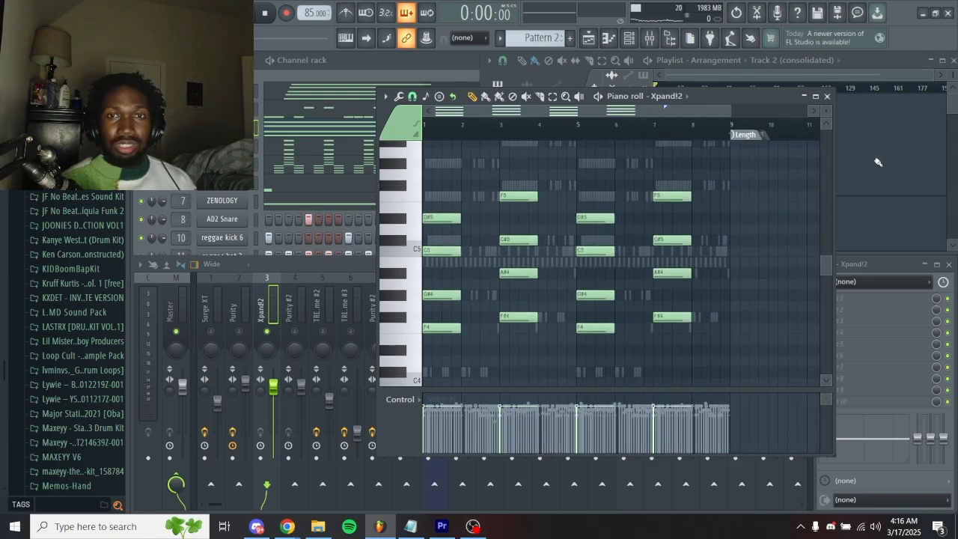
key(space)
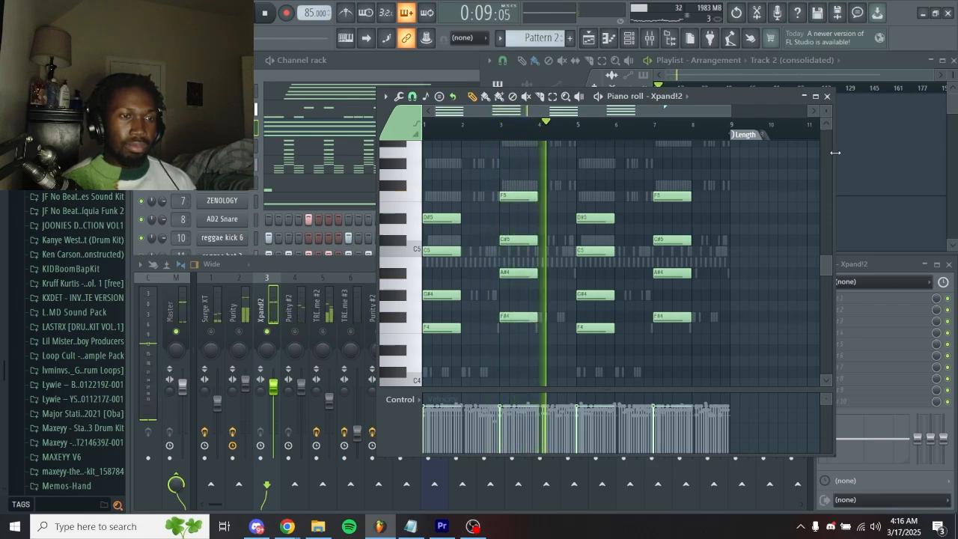
key(space)
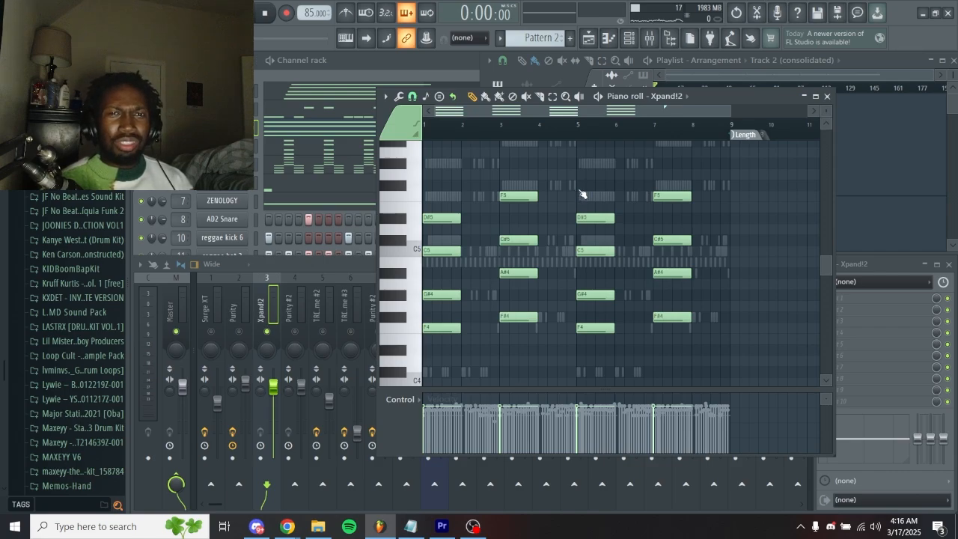
View the TRITON Extreme's CleanMute-Guitar preset on the Purity #2 track and close the Xpand!2 piano roll
key(Tab)
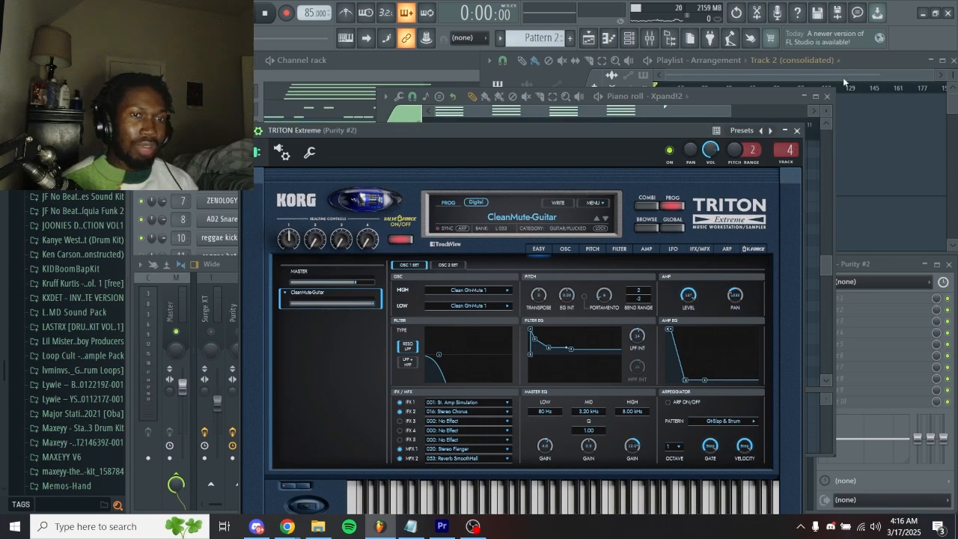
click(830, 96)
click(364, 62)
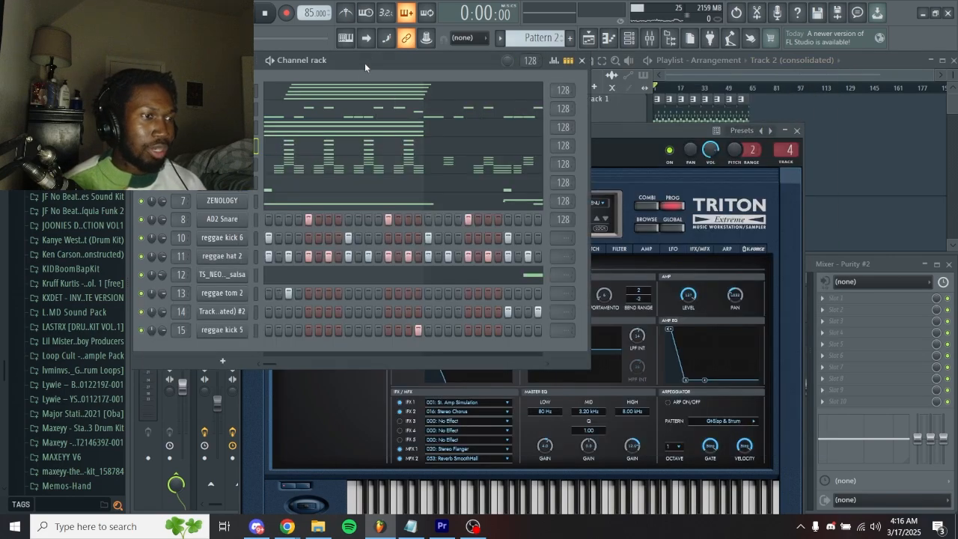
Open the TRITON Extreme guitar part in the piano roll and solo the Purity #2 mixer track
click(355, 147)
key(F9)
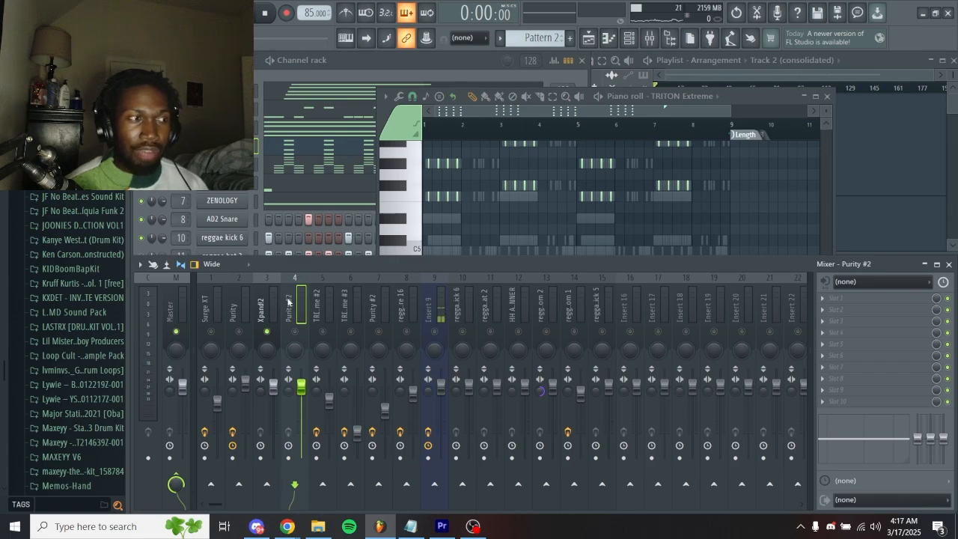
key(F7)
scroll(577, 259, up, 4)
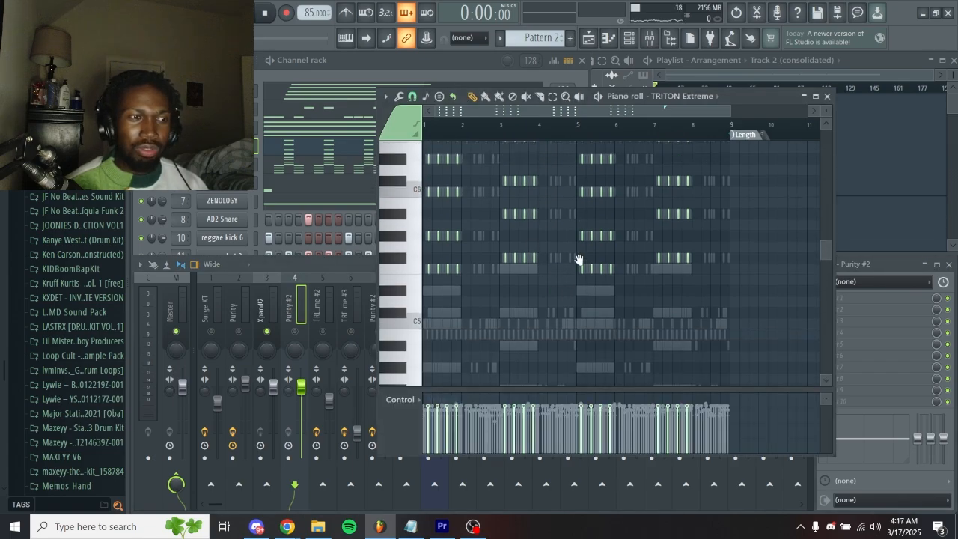
scroll(492, 257, down, 1)
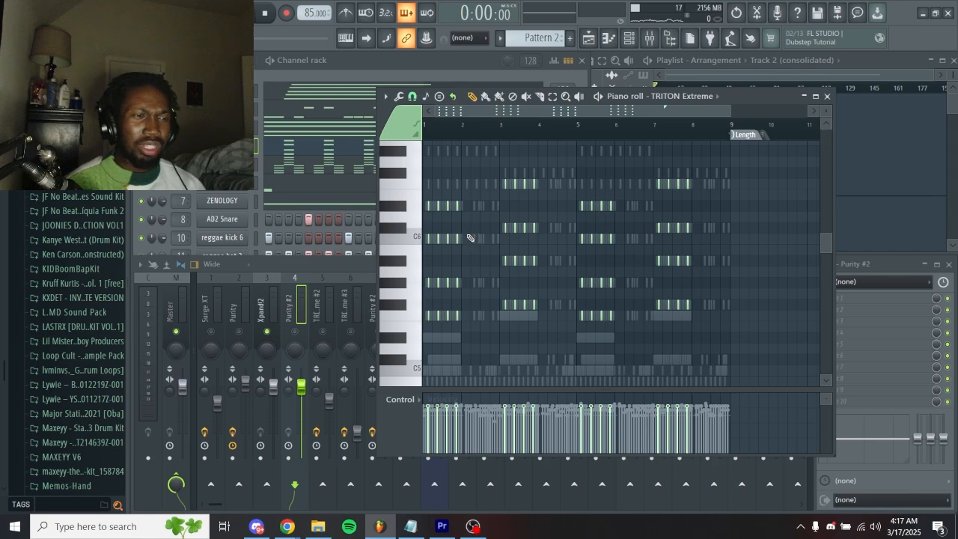
scroll(453, 237, up, 3)
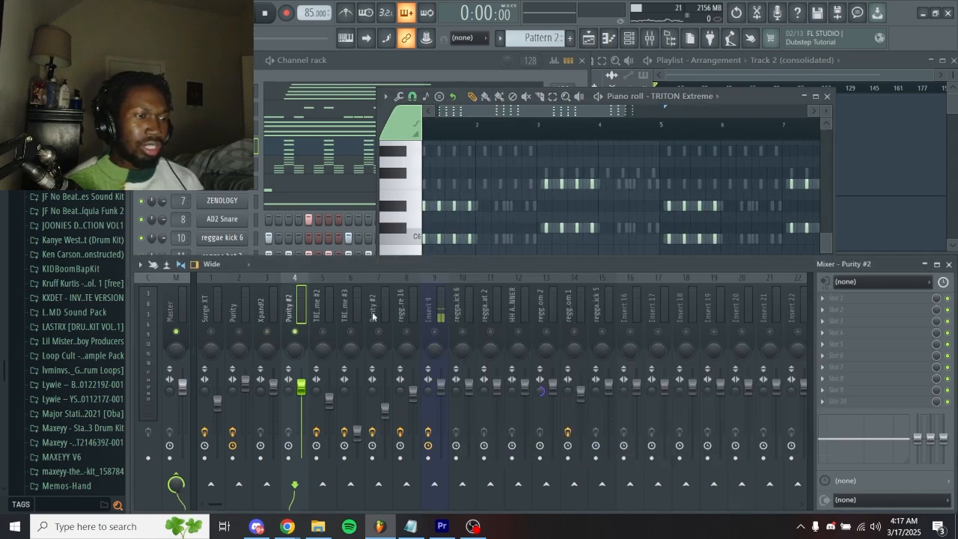
Examine the notes and rhythmic placement of the guitar chord stabs in bars 1 and 3
scroll(428, 217, up, 3)
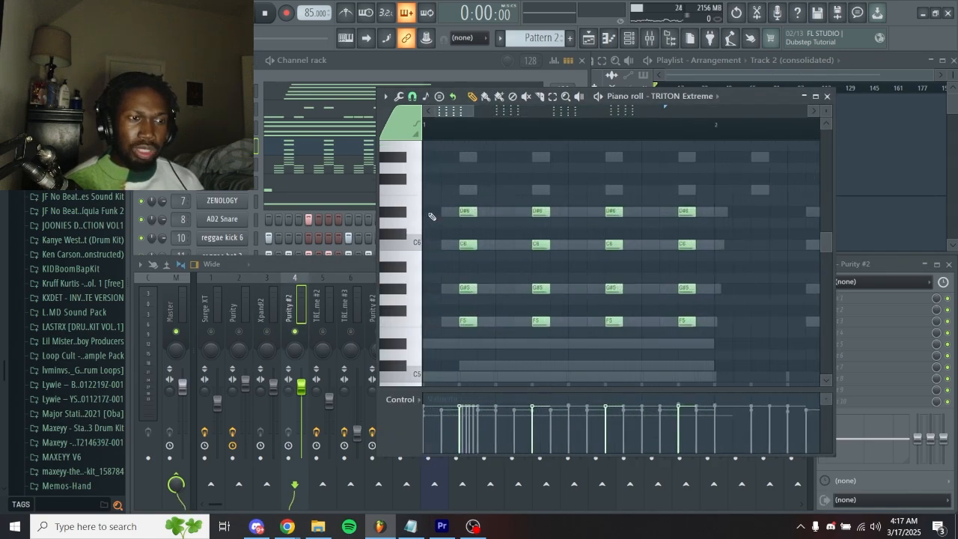
drag(446, 177, 481, 347)
scroll(616, 244, down, 2)
drag(630, 227, 491, 231)
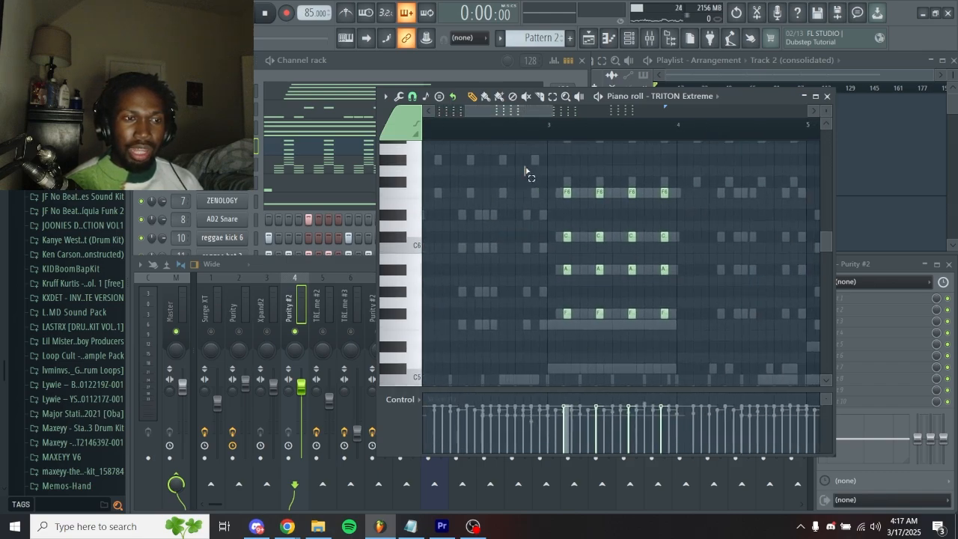
drag(526, 166, 765, 354)
drag(552, 231, 672, 242)
scroll(666, 239, down, 2)
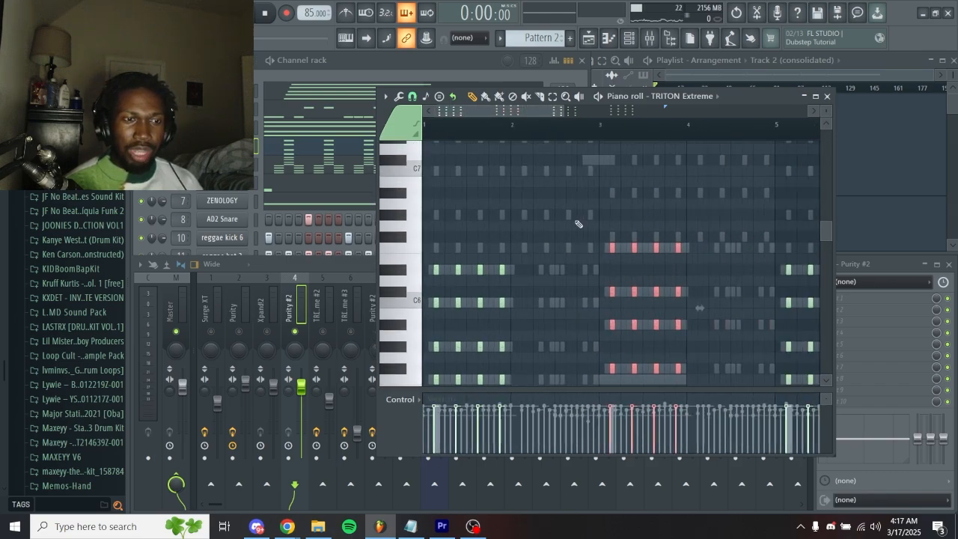
scroll(612, 214, down, 1)
scroll(442, 235, up, 5)
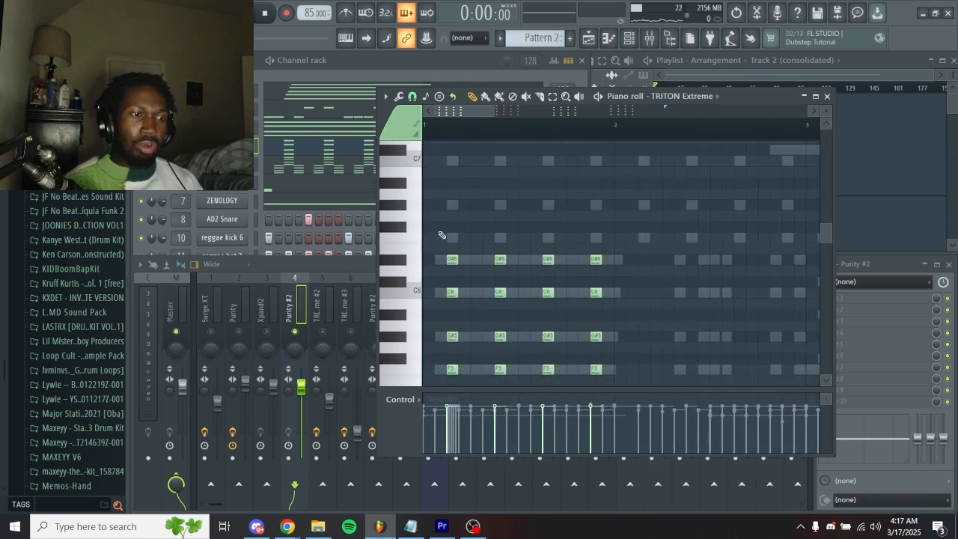
scroll(500, 236, down, 1)
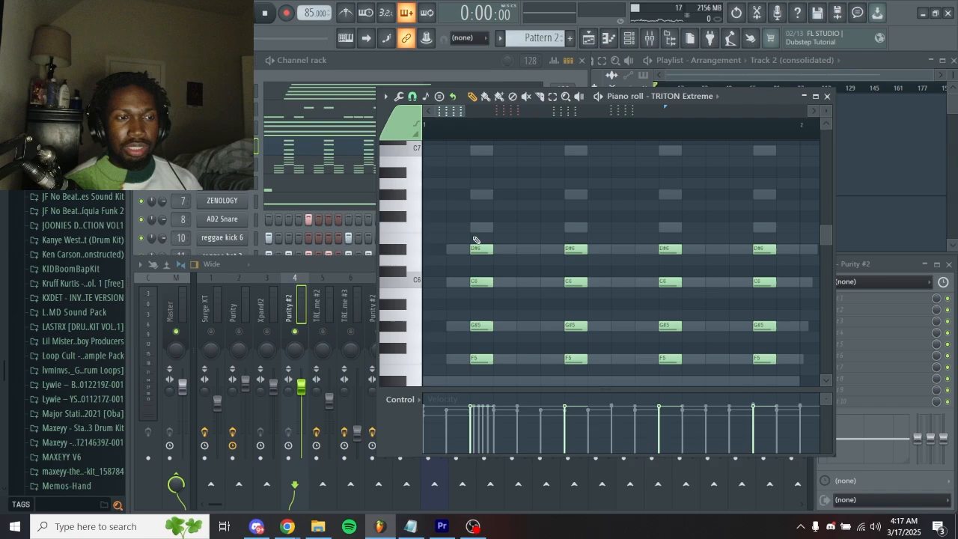
Play the guitar chord stabs across the eight-bar pattern on their own and stop playback
scroll(515, 231, down, 5)
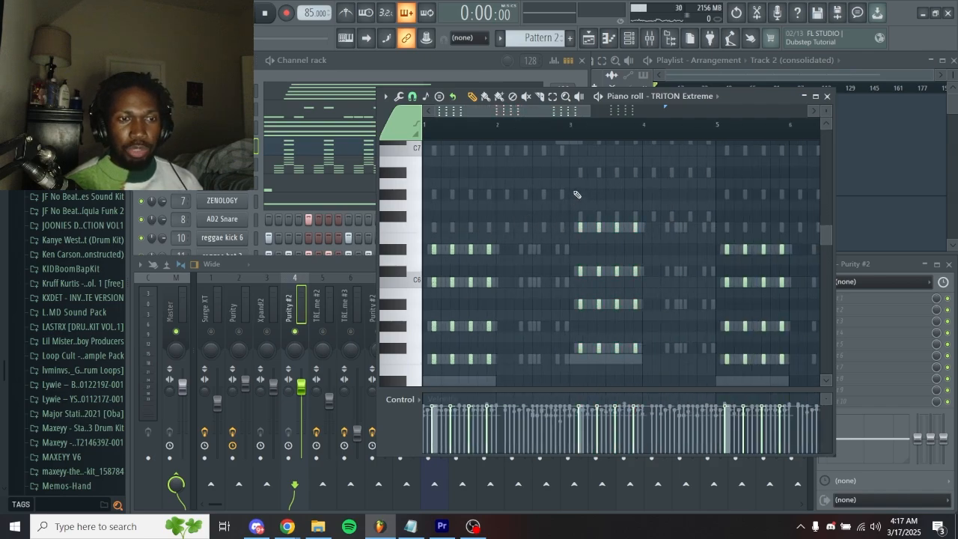
scroll(624, 214, down, 3)
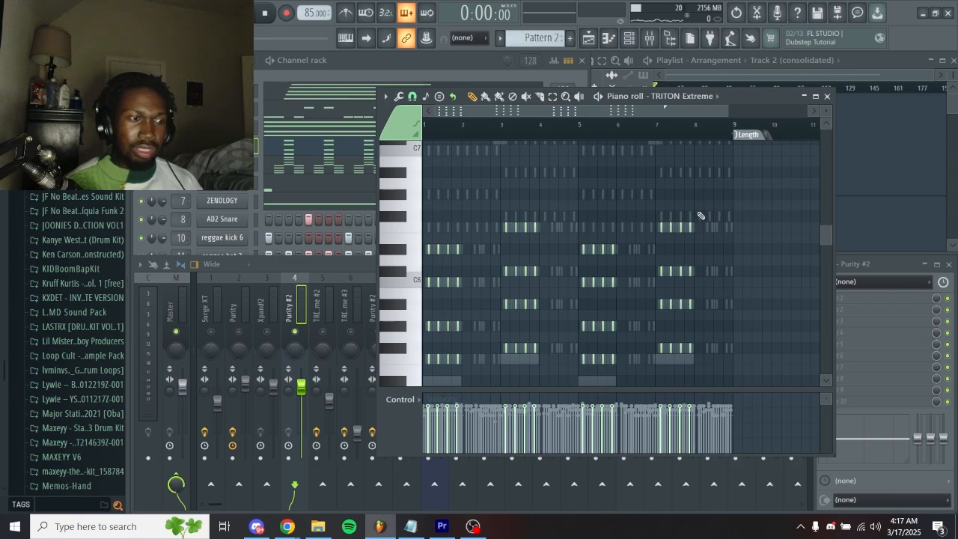
key(space)
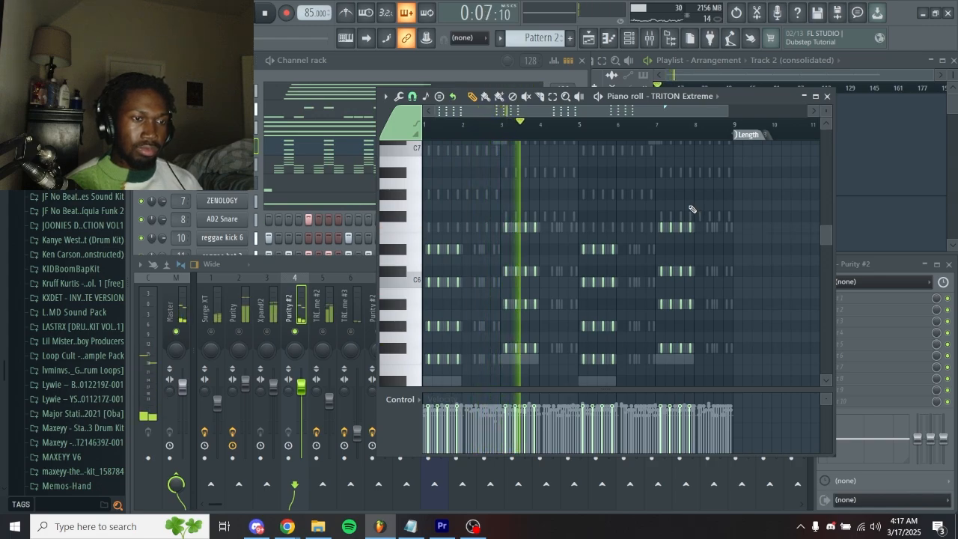
key(space)
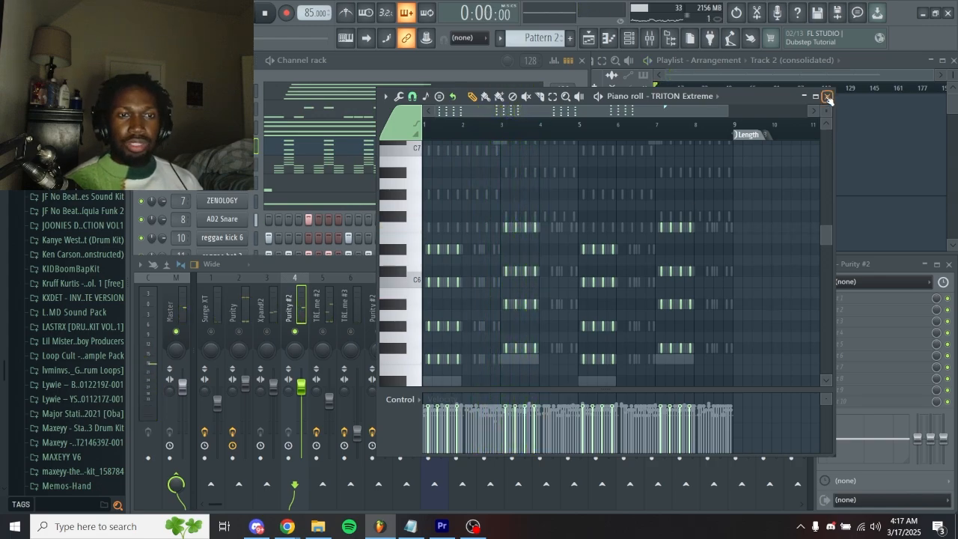
Close the guitar piano roll, review the CleanMute-Guitar preset on the Purity #2 track and close the synth
click(827, 96)
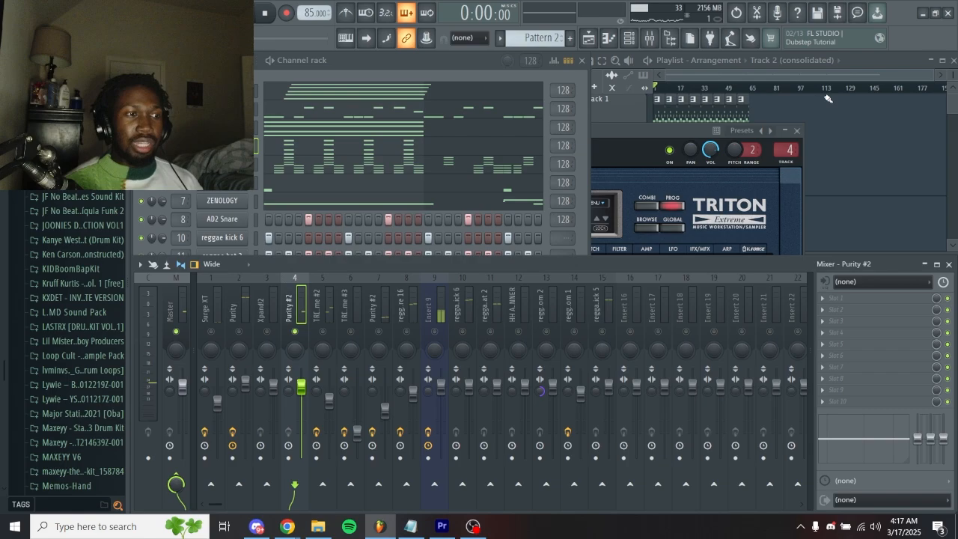
click(640, 132)
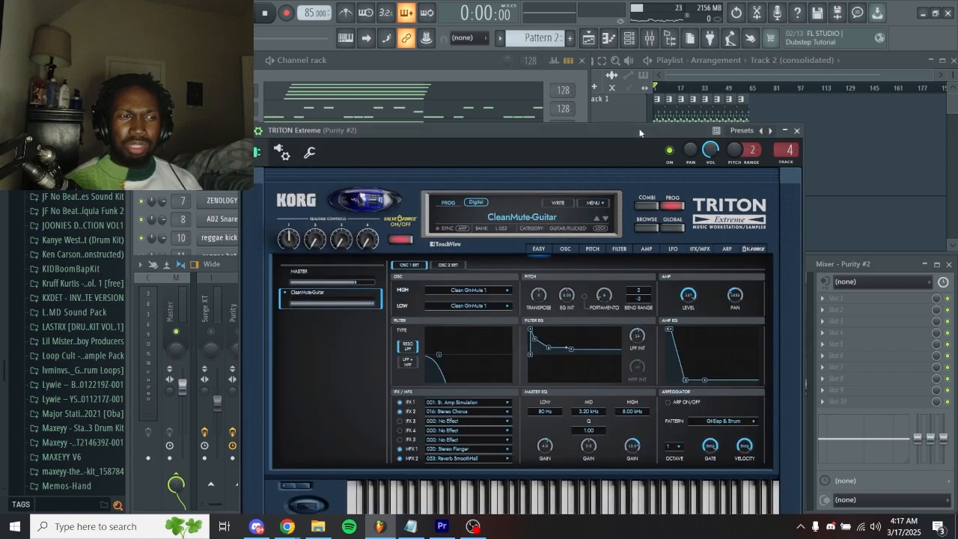
click(797, 132)
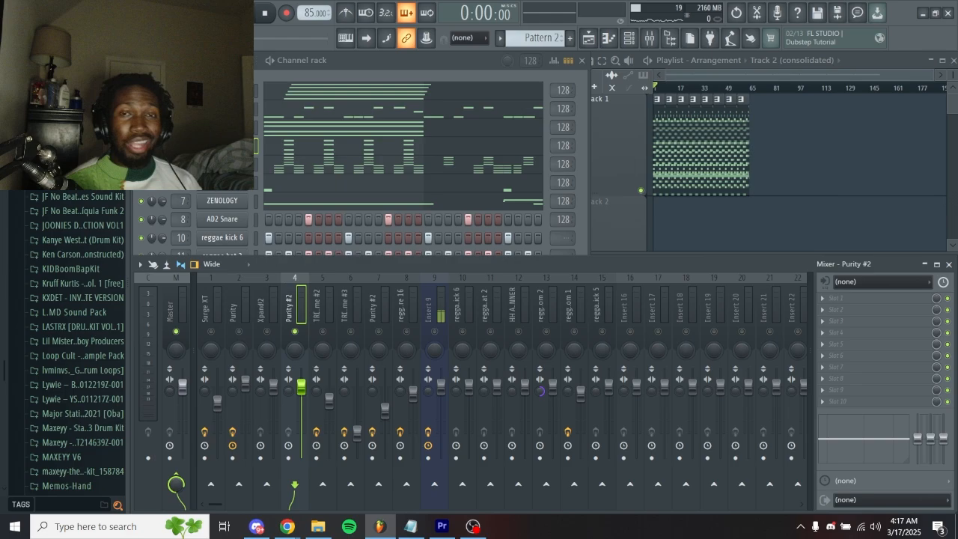
View the Sine DWGS-Organ preset and notes of TRITON Extreme #2, closing the piano roll and synth window
click(325, 311)
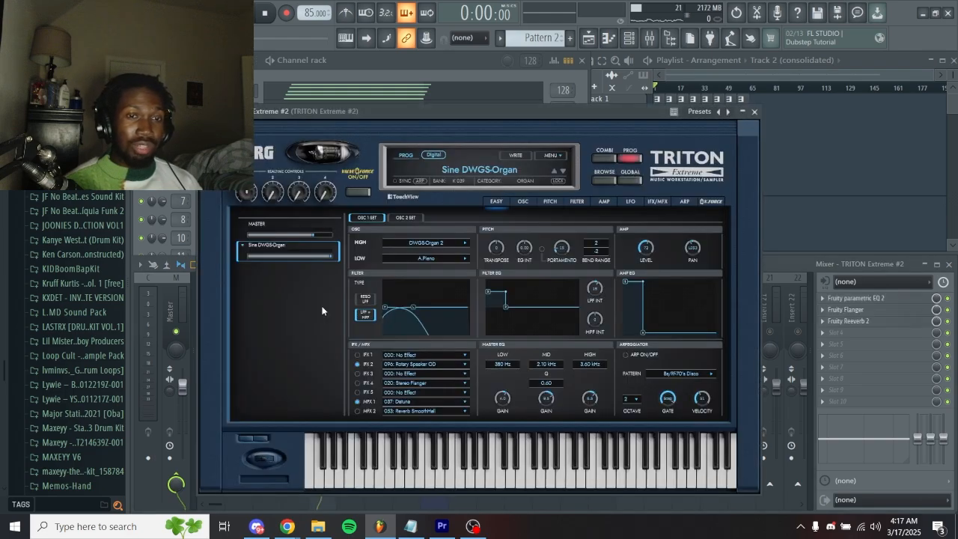
drag(455, 115, 482, 120)
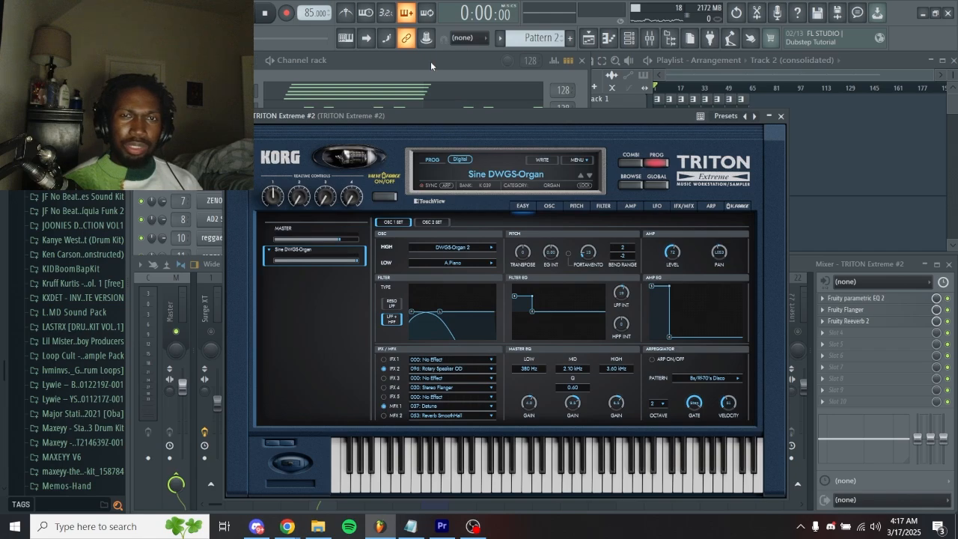
click(430, 65)
click(386, 172)
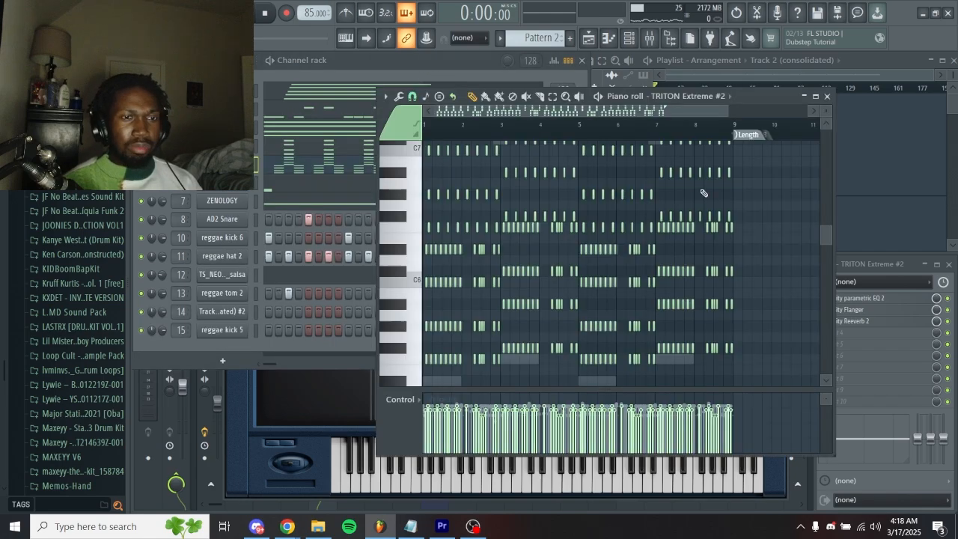
click(827, 97)
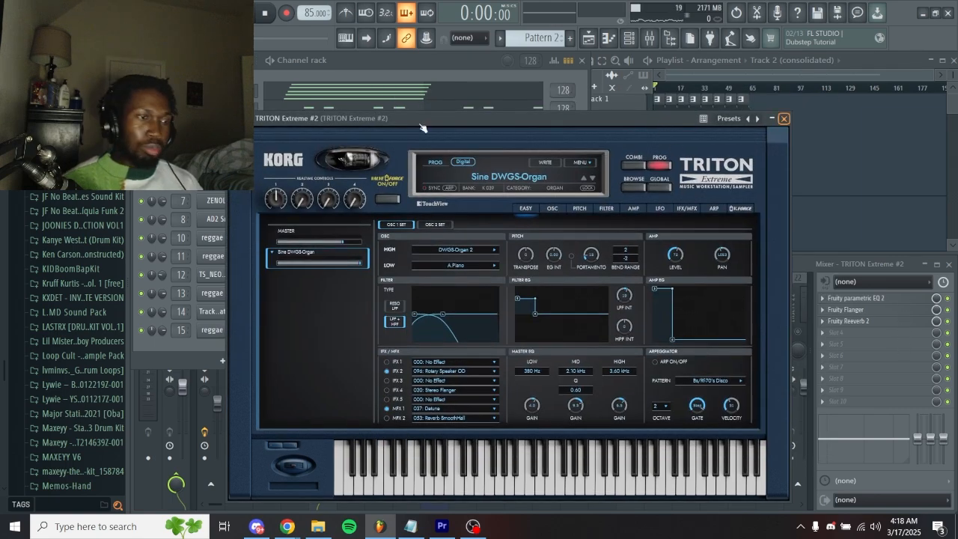
click(784, 118)
Open the TRITON Extreme #2 organ part in the piano roll and examine its opening bars up close
click(330, 171)
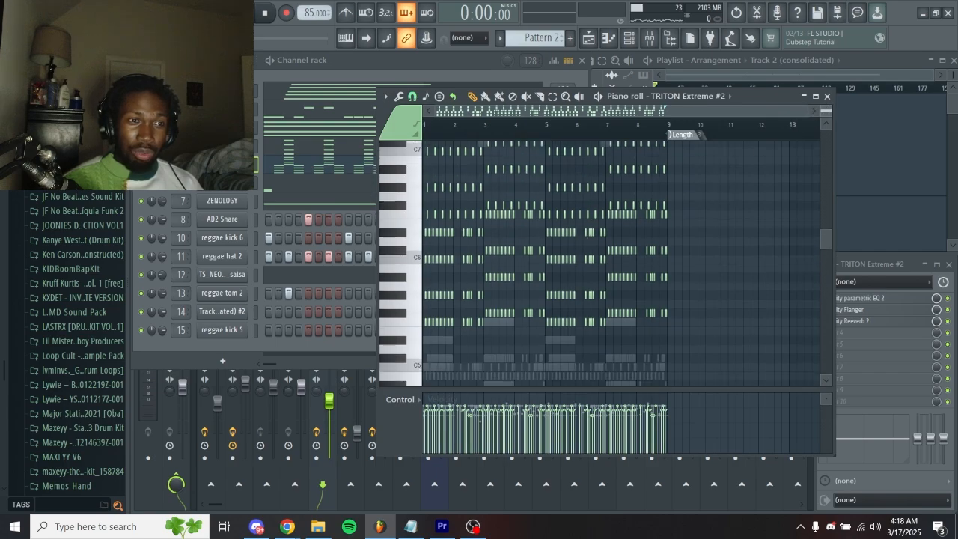
scroll(756, 187, up, 3)
scroll(664, 188, up, 1)
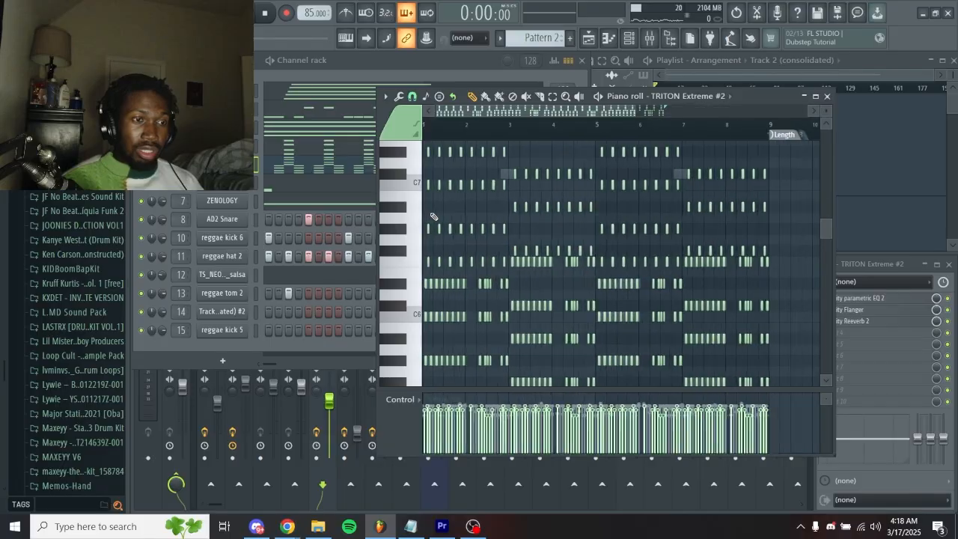
scroll(434, 216, up, 5)
scroll(447, 211, up, 3)
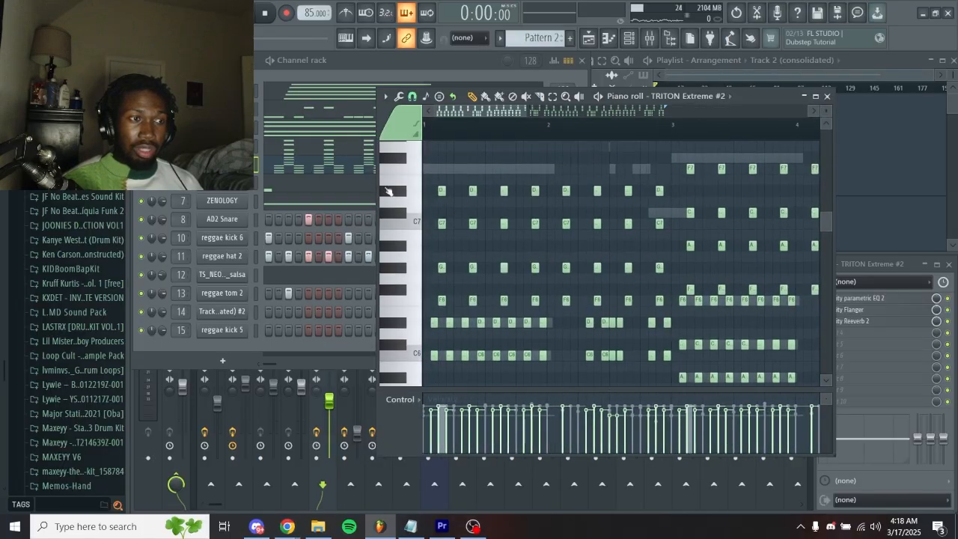
Compare the organ part with the TRITON Extreme guitar stabs in bars 1 to 3 and return to the organ notes
click(339, 155)
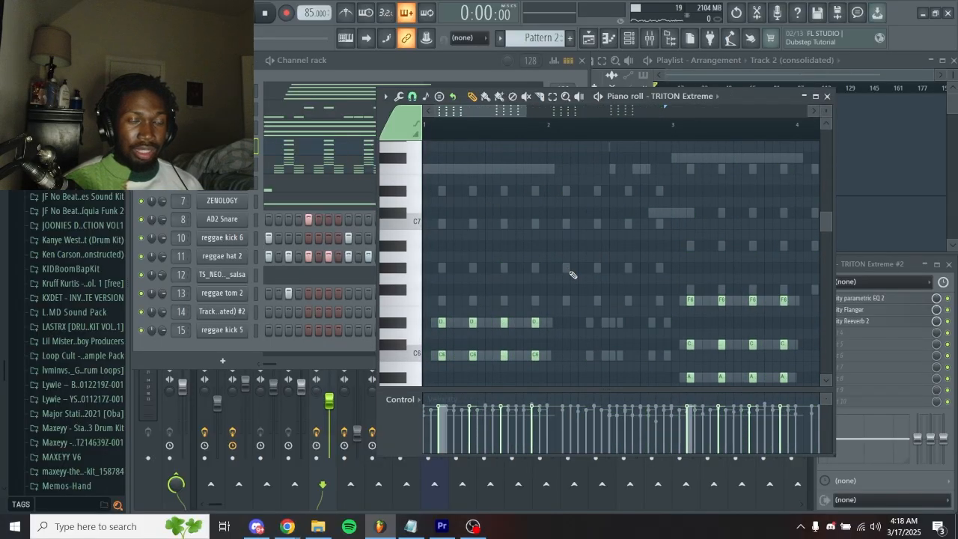
scroll(569, 268, down, 4)
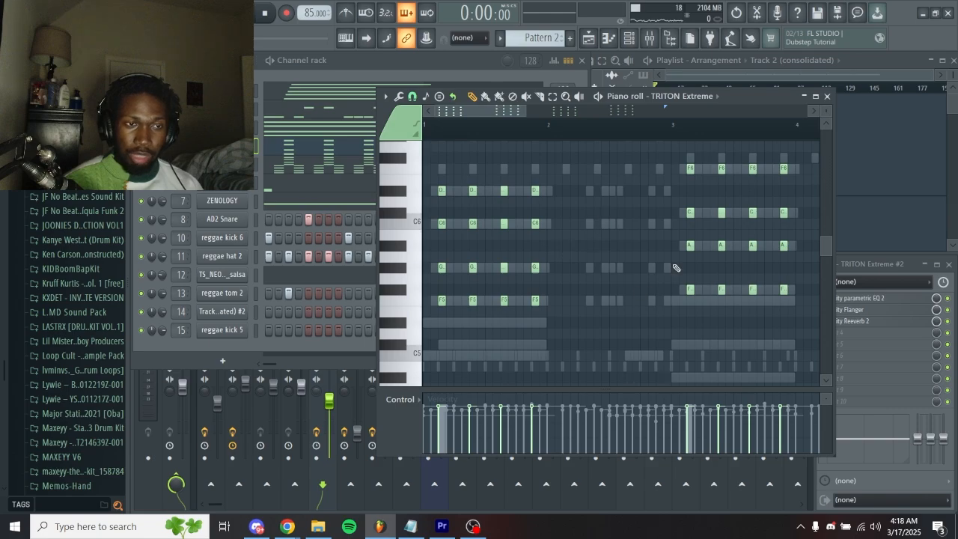
click(320, 172)
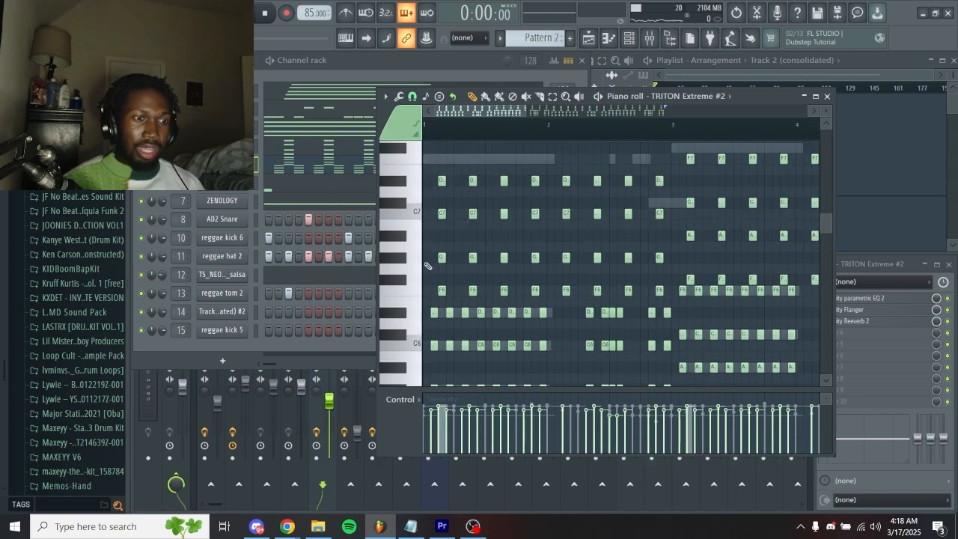
Highlight the organ's upper-octave F6 to D#7 chords in bar 1 and examine the lower chords beneath them
drag(435, 172, 546, 310)
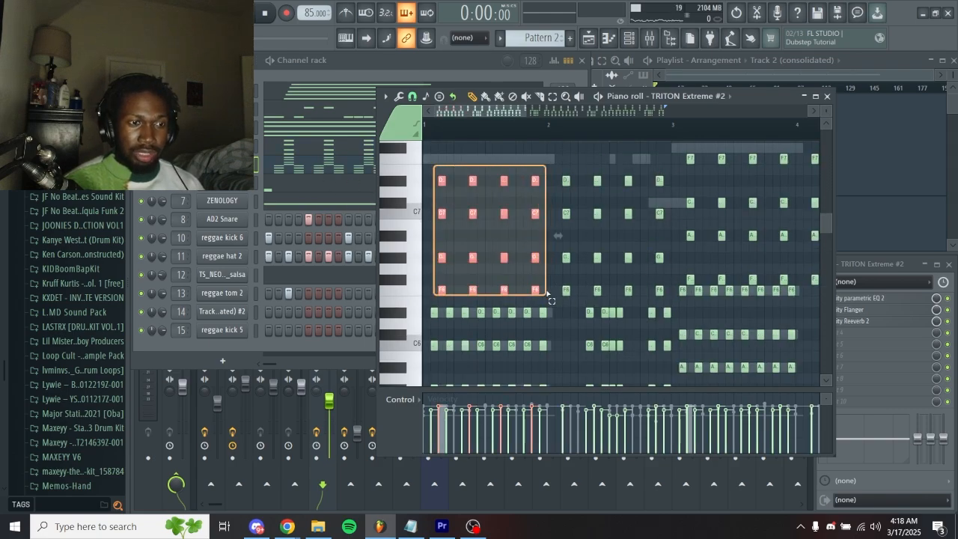
scroll(449, 285, down, 3)
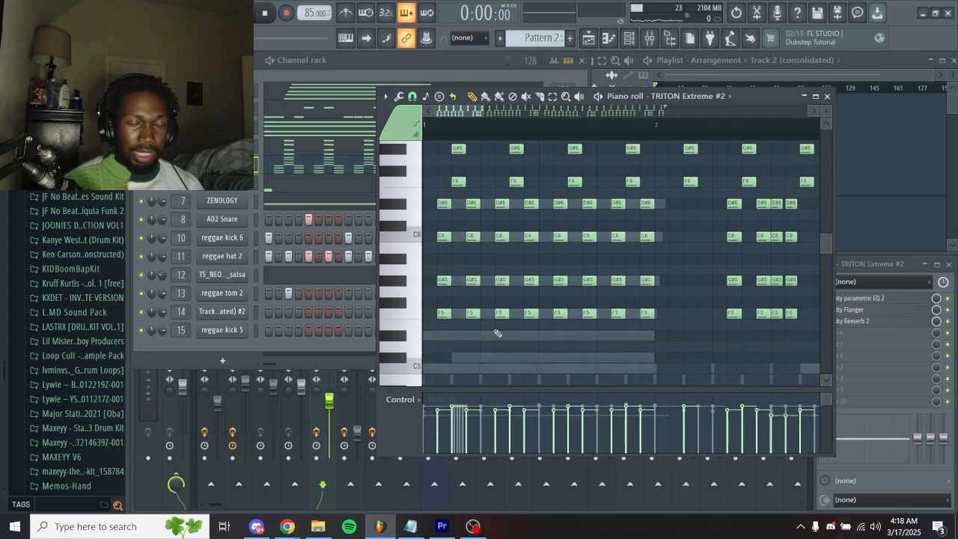
drag(676, 262, 574, 327)
scroll(590, 302, down, 3)
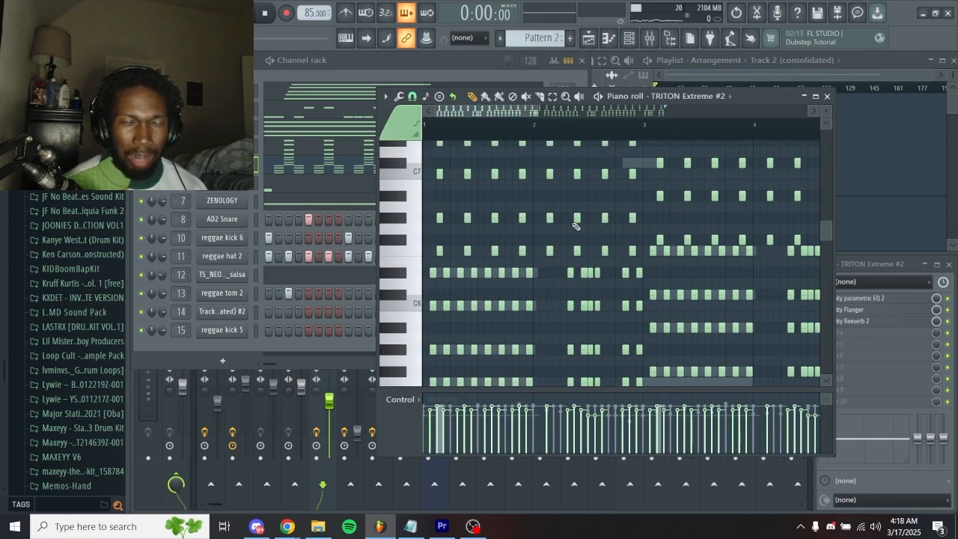
Select the organ's lower F5, G#5, C6 and D#6 chord hits in bar 1 and examine their rhythmic placement
scroll(528, 317, down, 2)
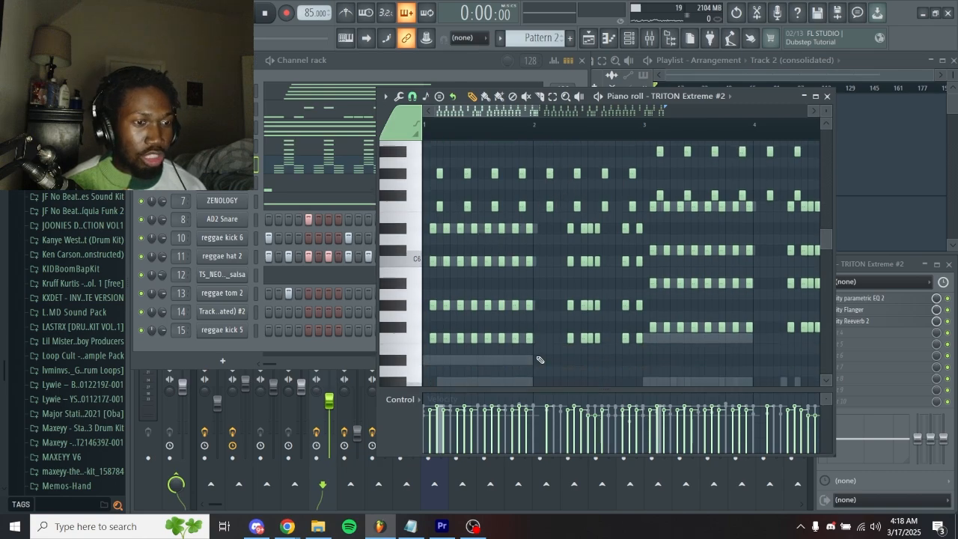
drag(543, 362, 422, 223)
scroll(434, 224, up, 4)
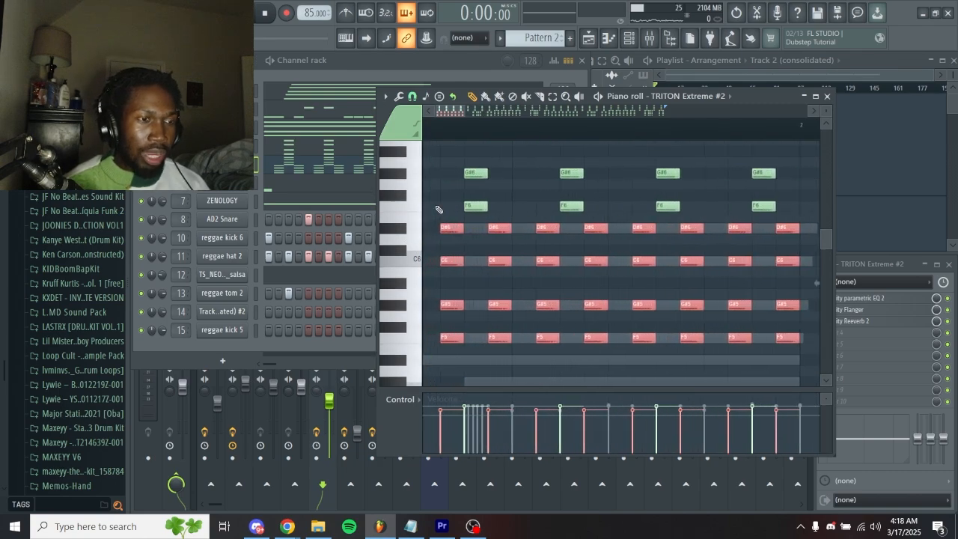
scroll(471, 230, down, 1)
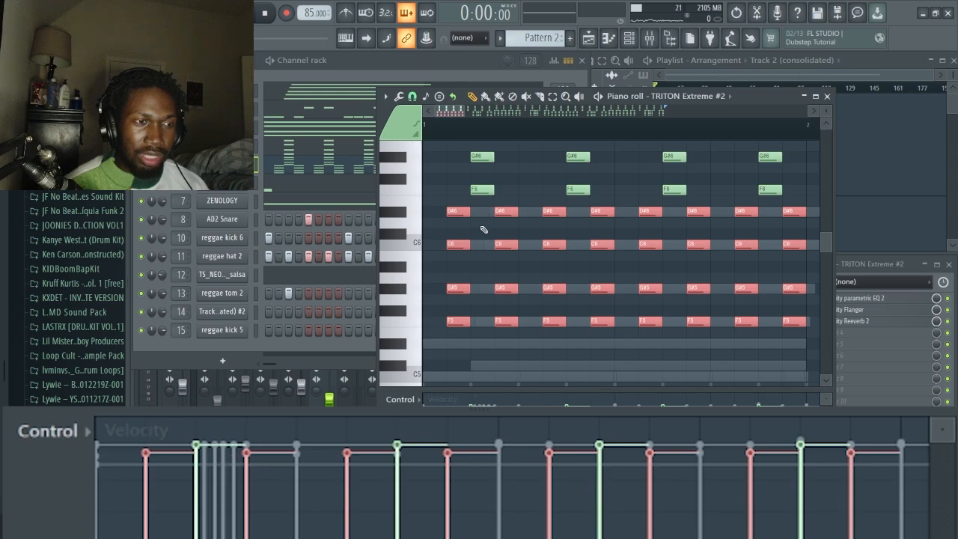
Examine how the upper F6, G#6, C7 and D#7 organ chords sit against the lower hits and clear the selection
scroll(483, 167, up, 4)
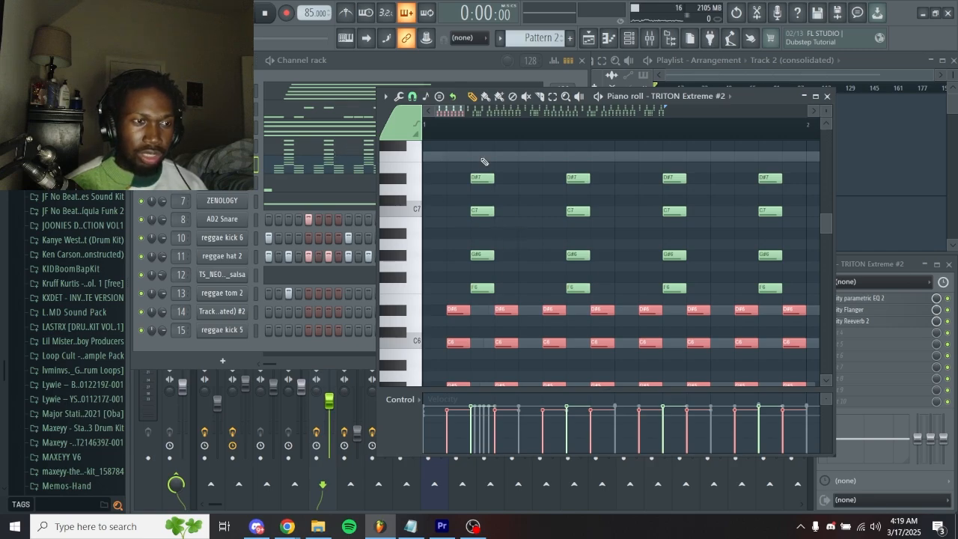
mouse_move(482, 152)
mouse_down()
mouse_move(503, 317)
mouse_move(490, 300)
mouse_up()
ctrl+click(509, 267)
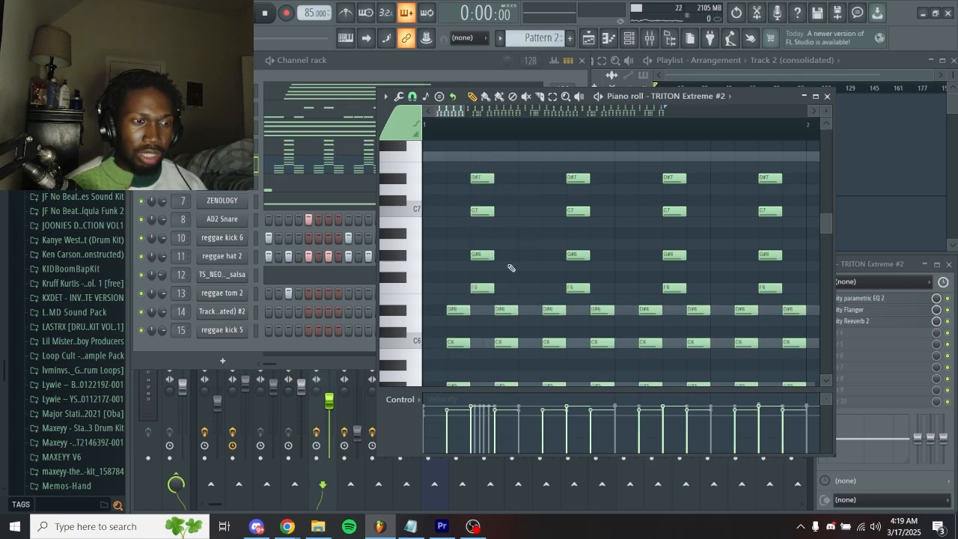
scroll(510, 264, down, 2)
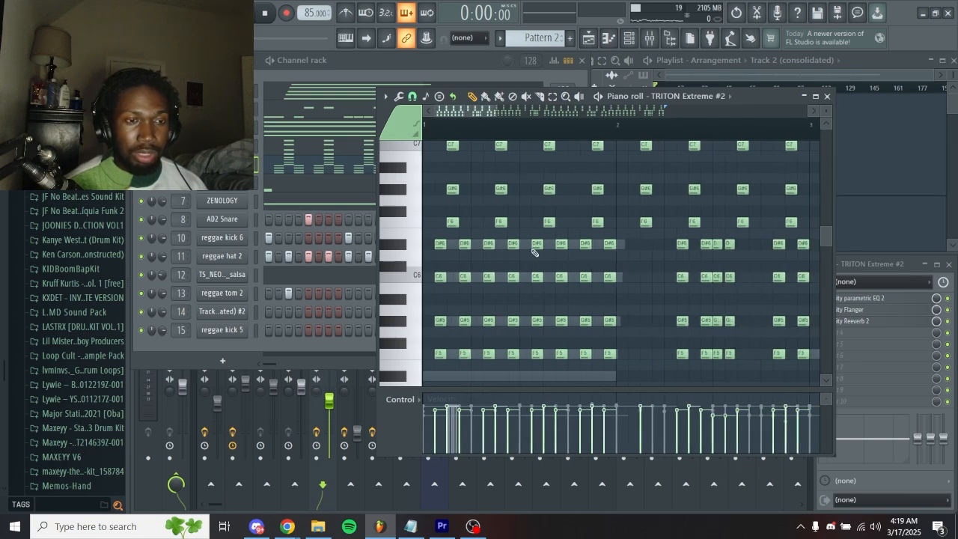
Examine the organ's upper chords in bar 2 and select the lower F5 to D#6 chord hits in that bar
scroll(497, 249, down, 2)
scroll(497, 224, up, 3)
click(496, 137)
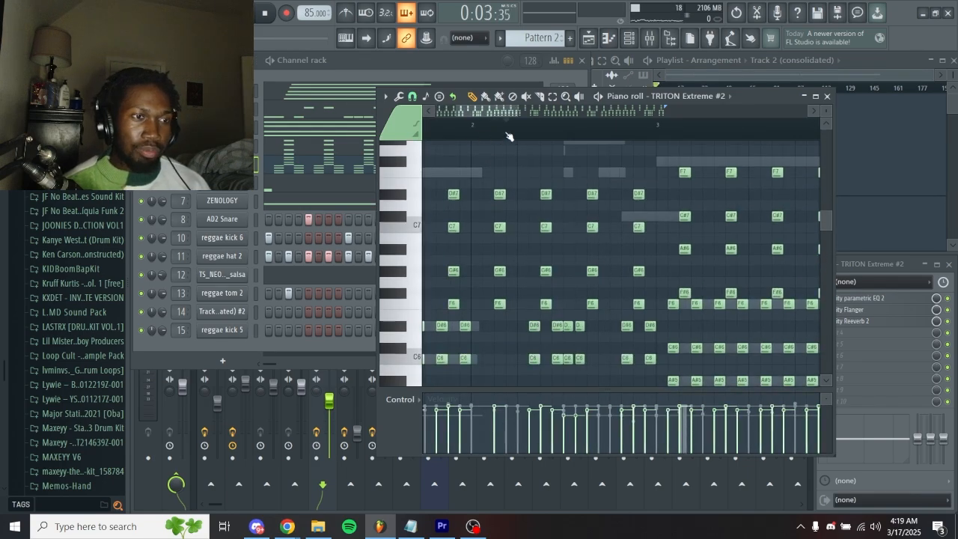
drag(492, 172, 661, 313)
scroll(616, 282, down, 3)
click(518, 230)
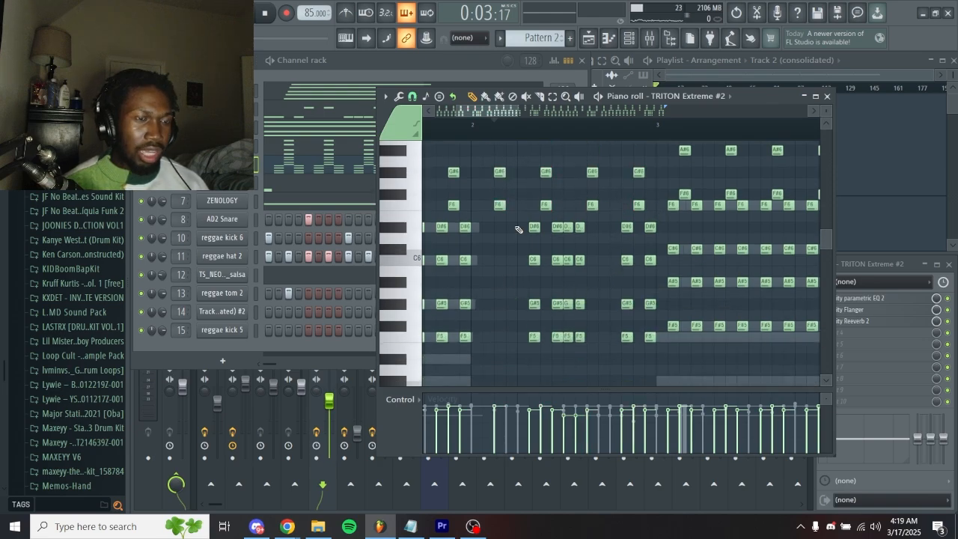
drag(516, 214, 524, 232)
Compare the selected bar 2 organ hits with the full eight-bar pattern and clear the selection
scroll(479, 236, down, 5)
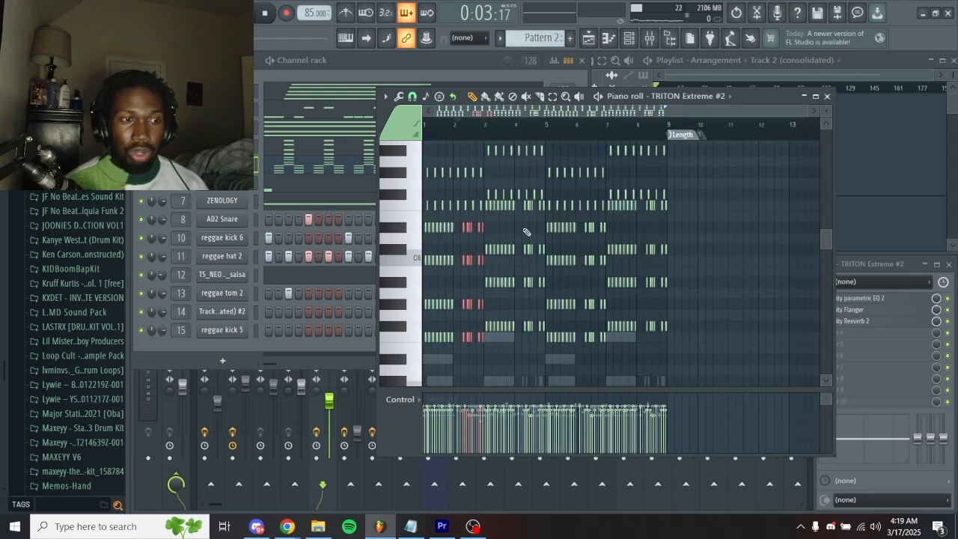
scroll(455, 224, up, 5)
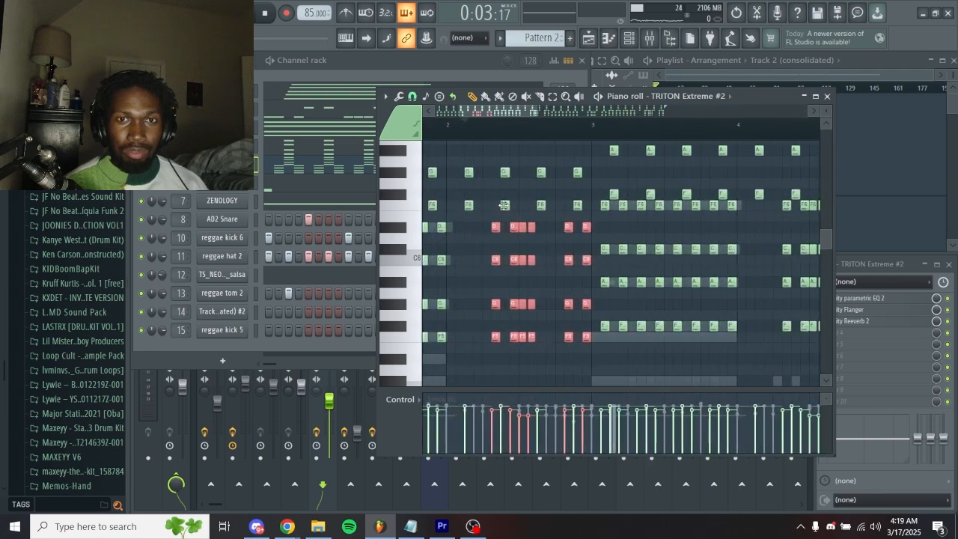
scroll(502, 216, up, 4)
ctrl+click(524, 184)
Examine the upper and lower organ chords in bars 3 and 4 and their repetition across the eight-bar pattern
drag(619, 205, 549, 224)
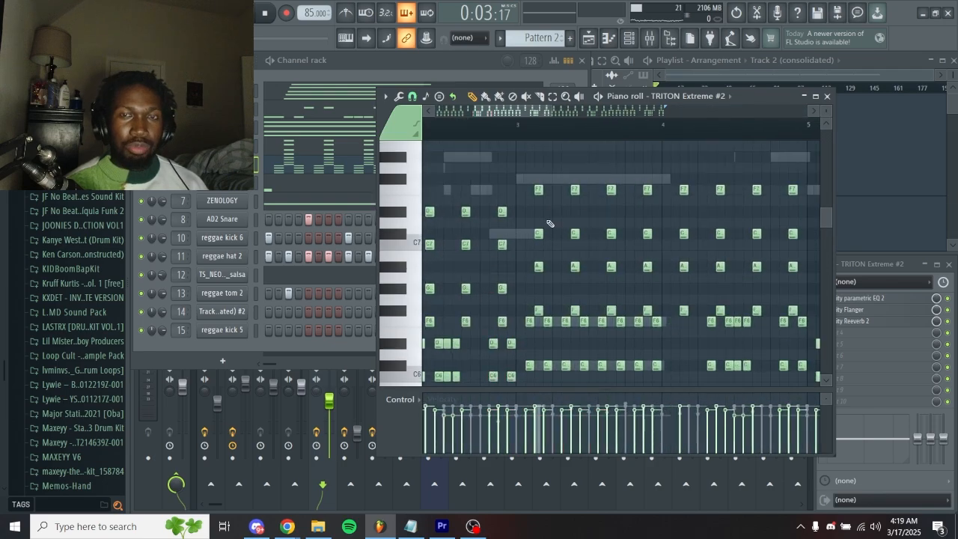
scroll(544, 215, up, 2)
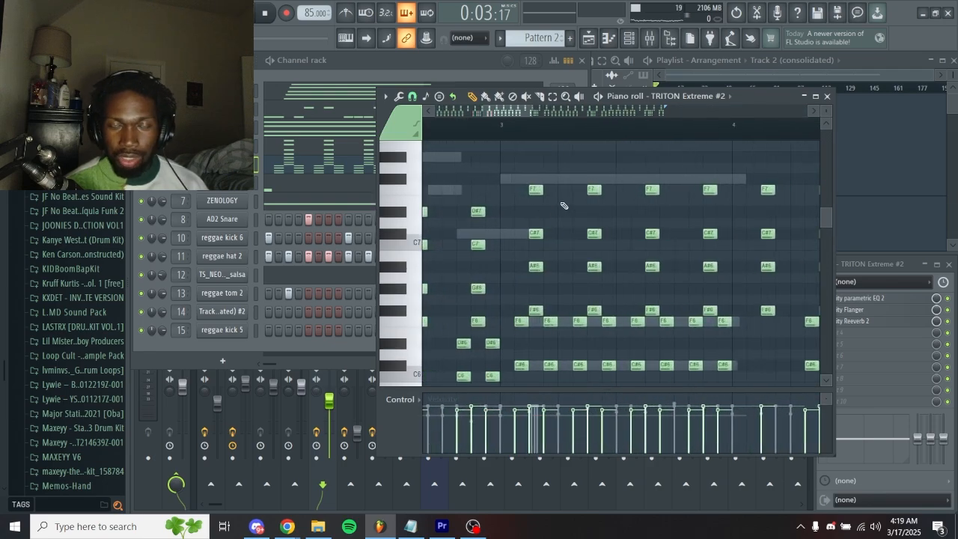
scroll(563, 272, down, 6)
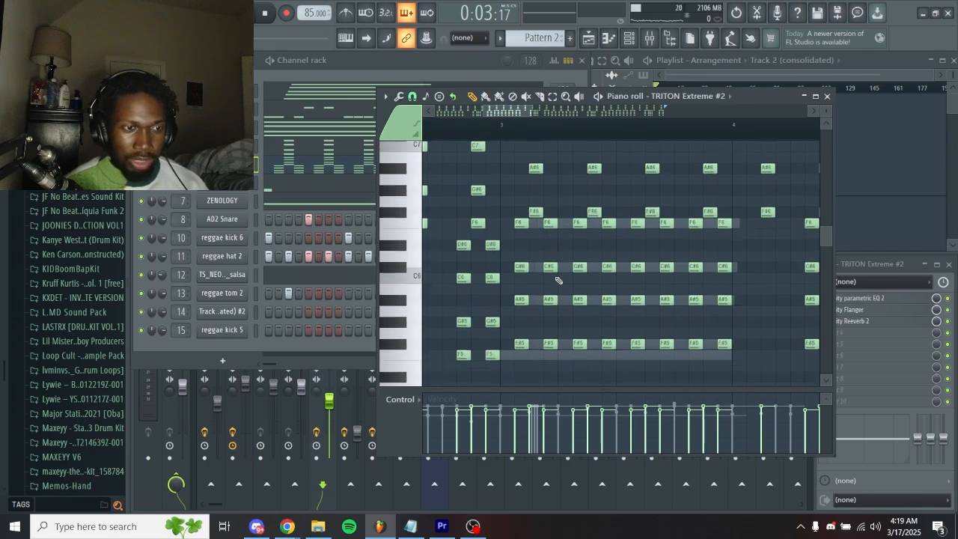
scroll(711, 202, up, 1)
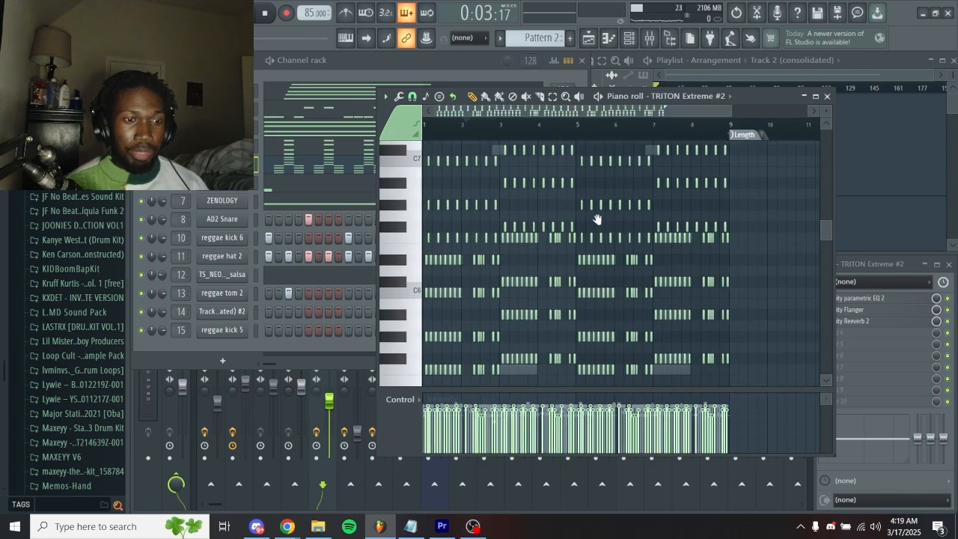
scroll(716, 178, down, 2)
drag(727, 178, 729, 176)
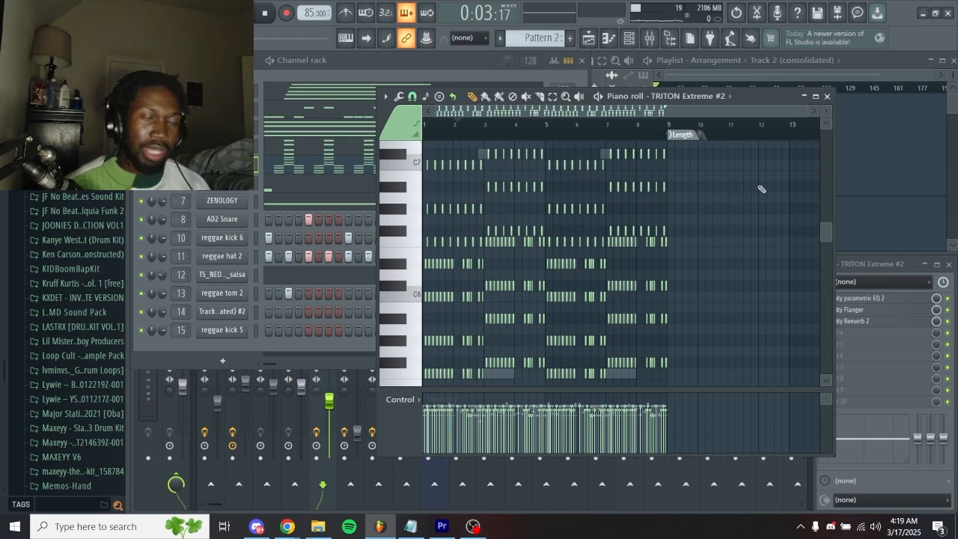
Play back the organ pattern in the mix and bring up the mixer
key(space)
key(F9)
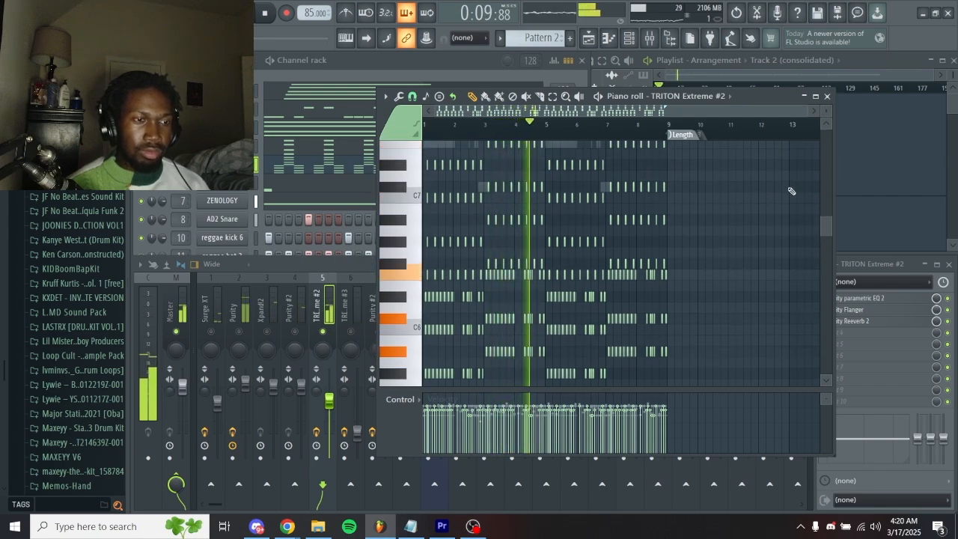
key(space)
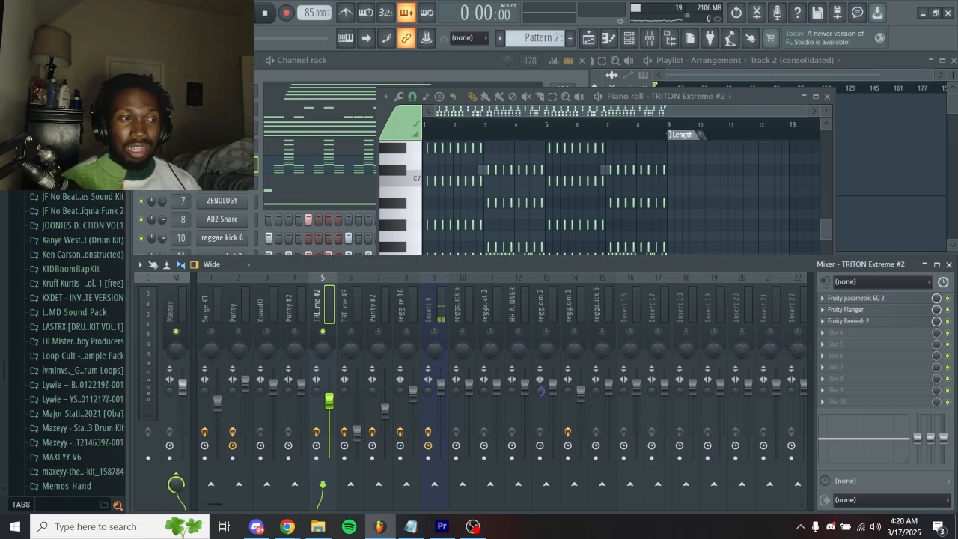
Review the organ's Sine DWGS-Organ preset and the Fruity Parametric EQ 2 on its mixer track
click(222, 164)
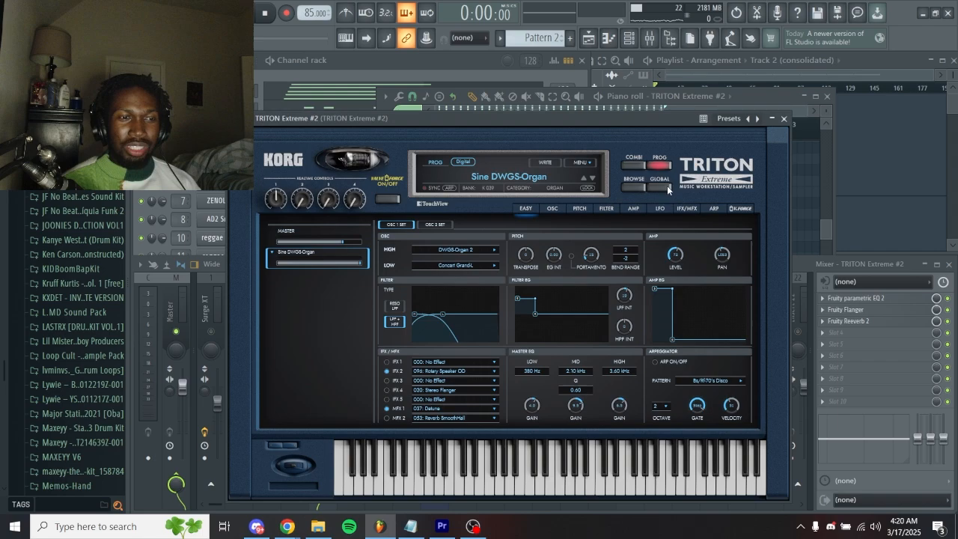
click(784, 119)
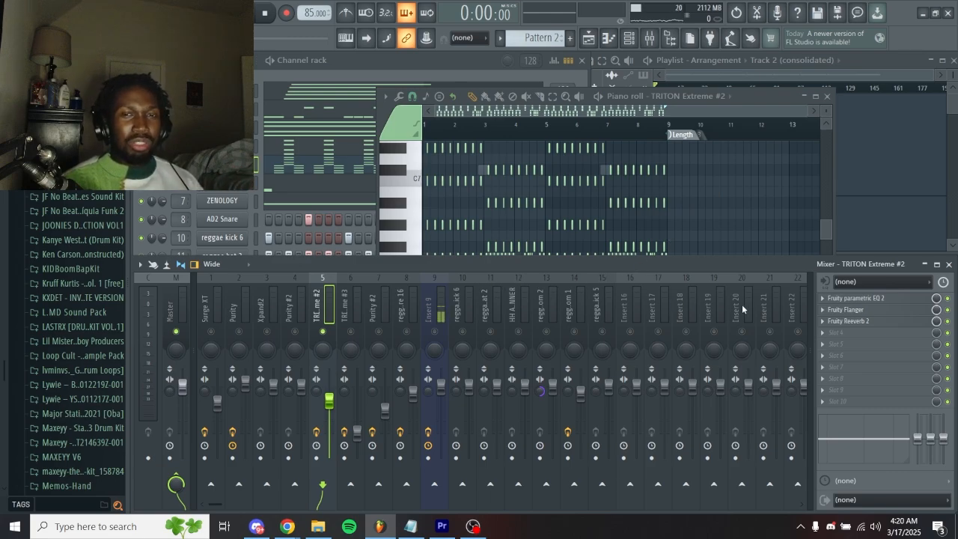
click(887, 298)
click(861, 299)
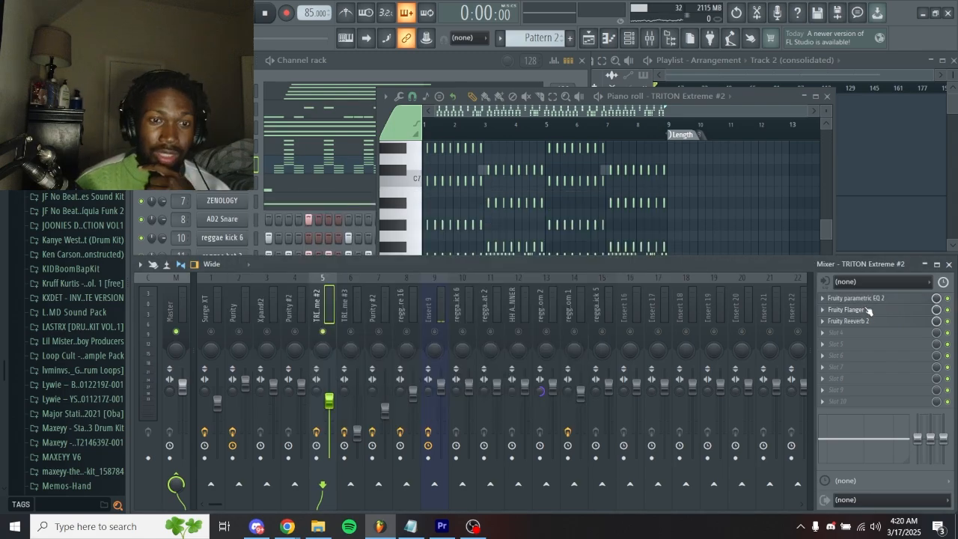
Review the Fruity Flanger settings on the organ track and play the organ with the flanger active
click(853, 310)
click(319, 432)
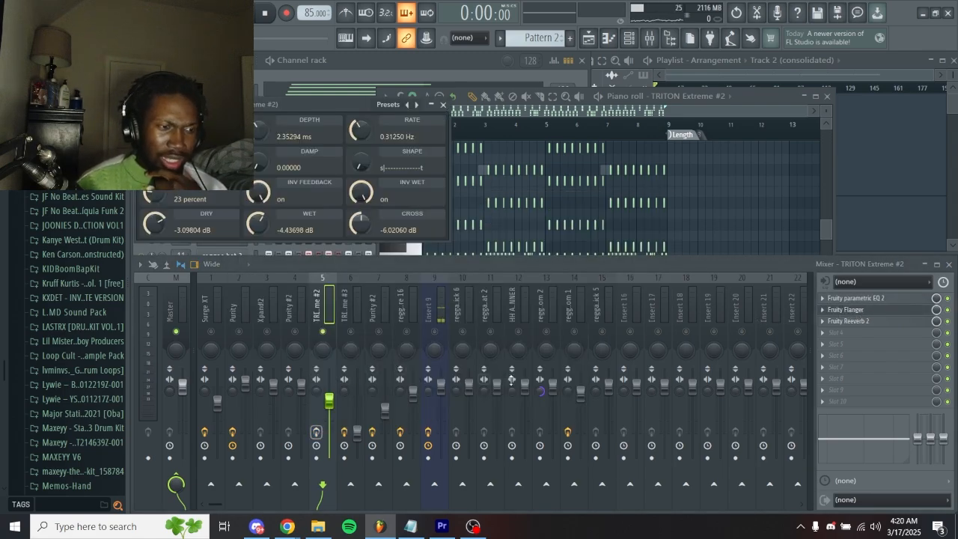
click(741, 220)
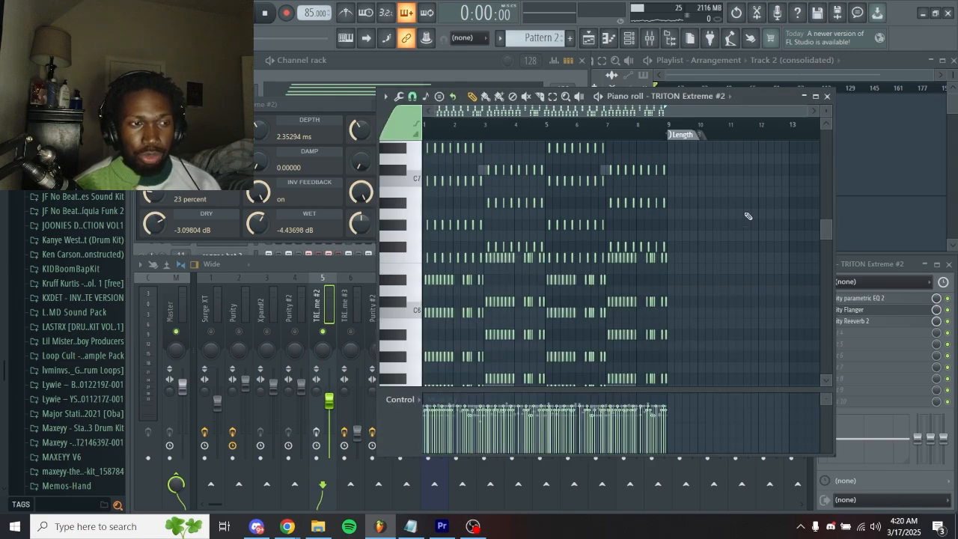
key(space)
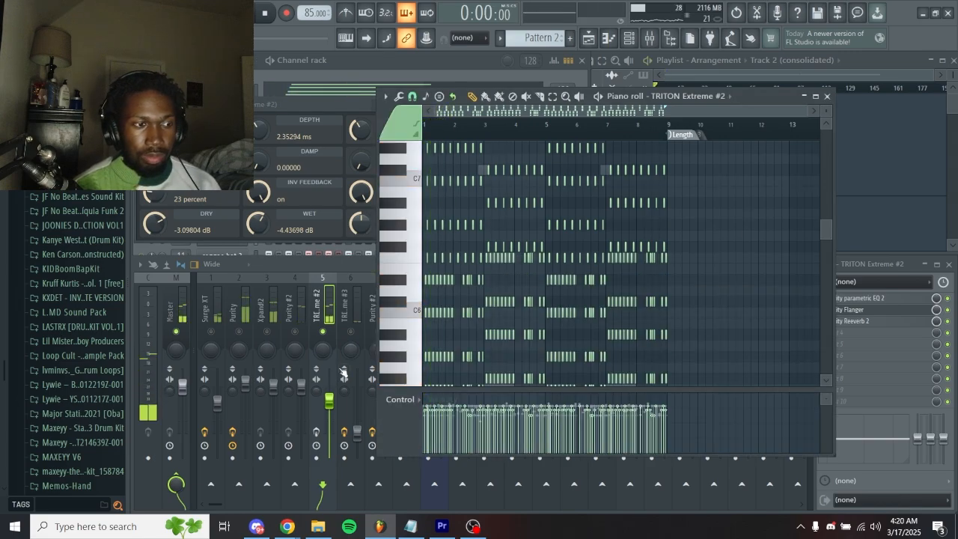
key(space)
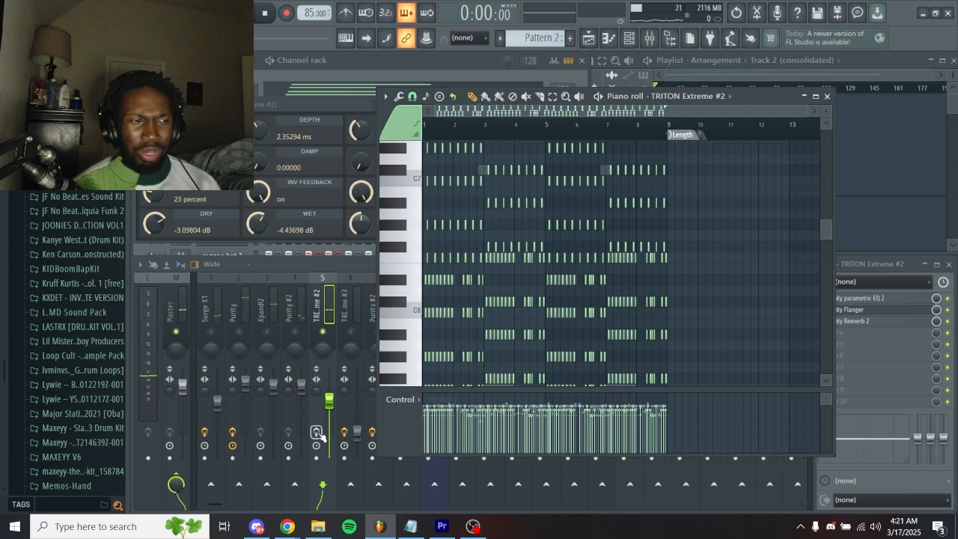
Bypass the organ's Fruity Flanger, play the pattern without it for comparison, and close the flanger settings
click(955, 312)
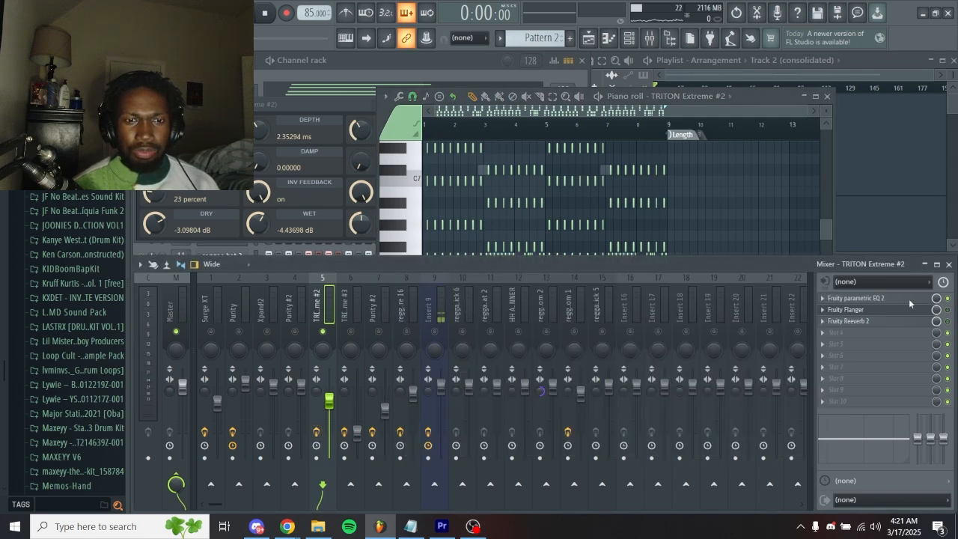
key(space)
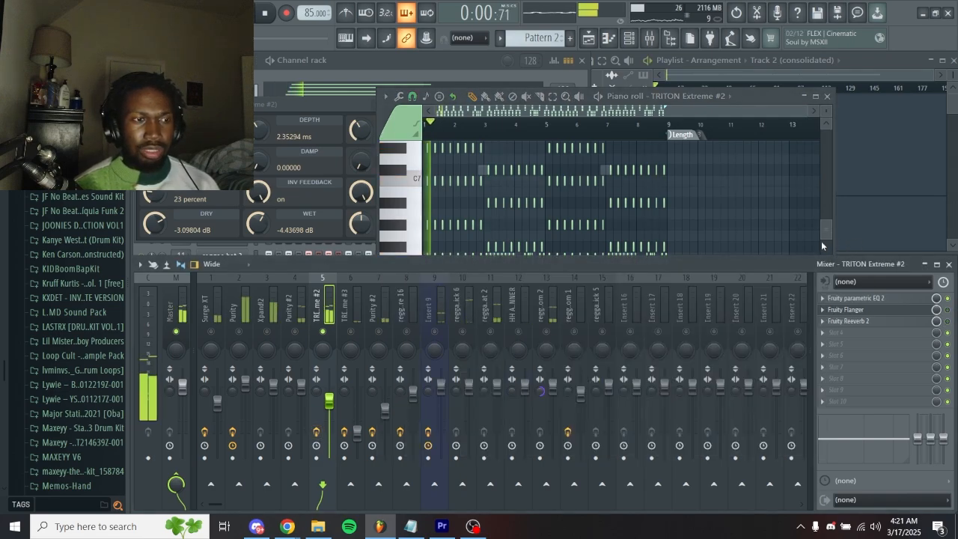
key(space)
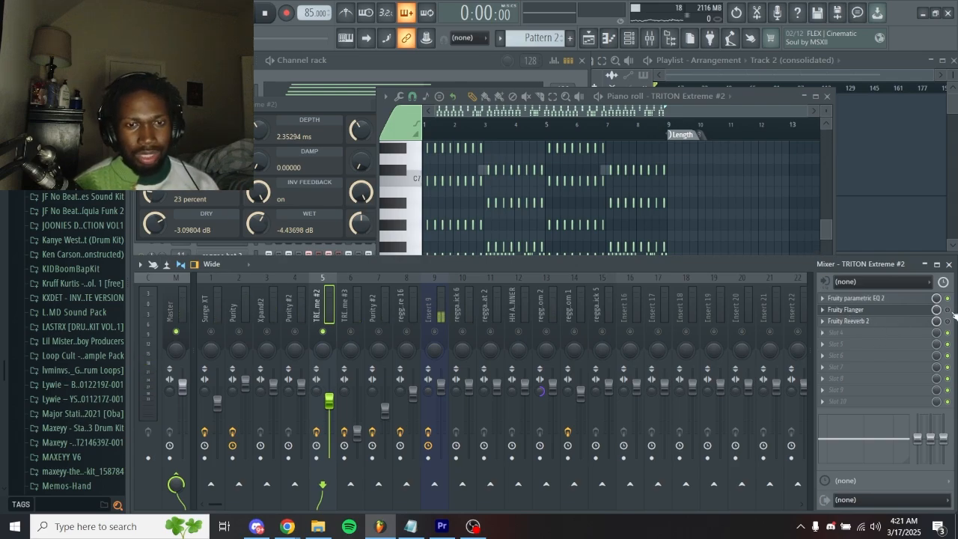
click(317, 123)
click(444, 105)
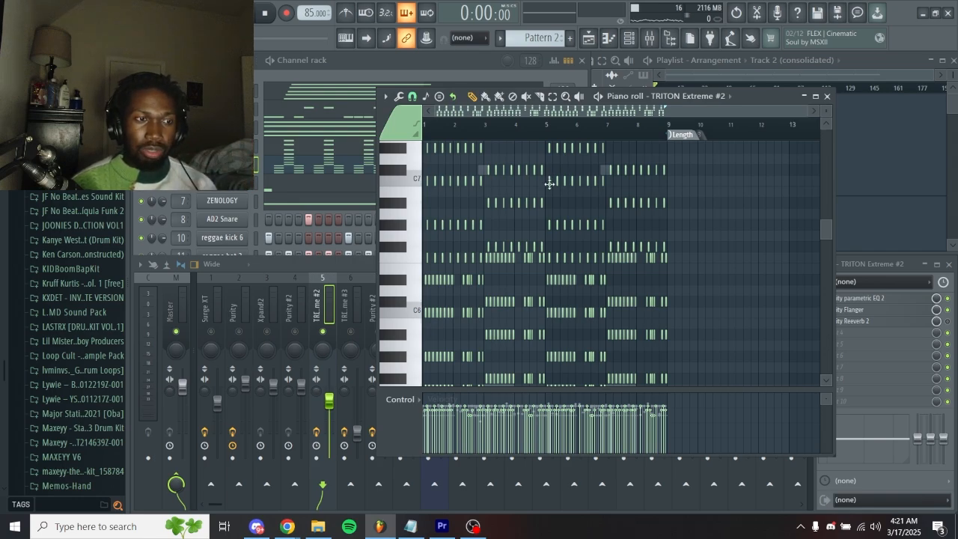
Play the organ with Fruity Reeverb 2 bypassed, review the reverb's settings, and replay the pattern
key(space)
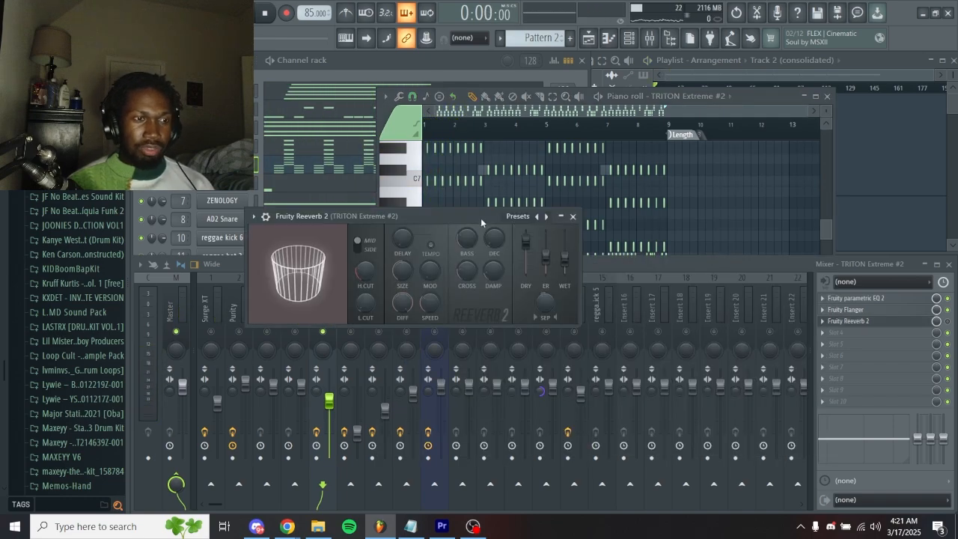
drag(481, 217, 563, 230)
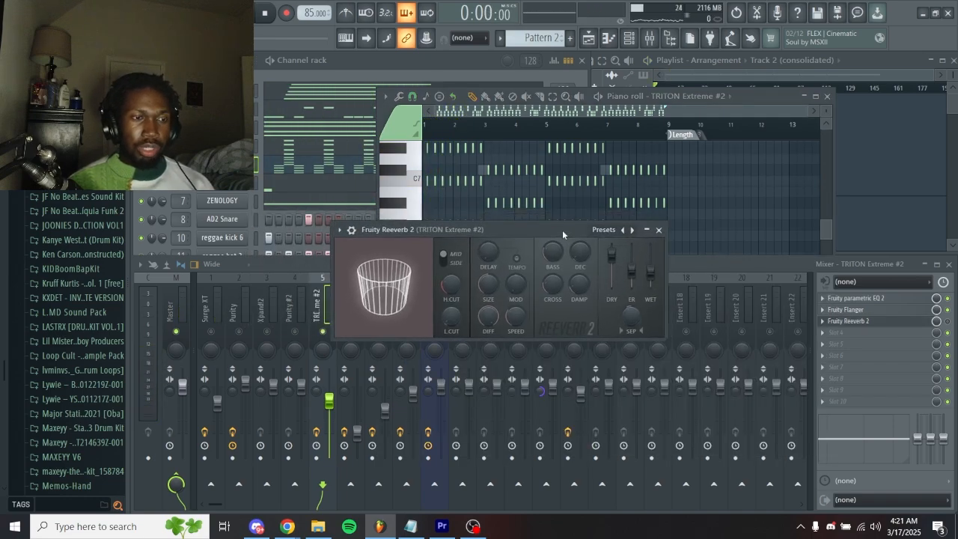
click(658, 230)
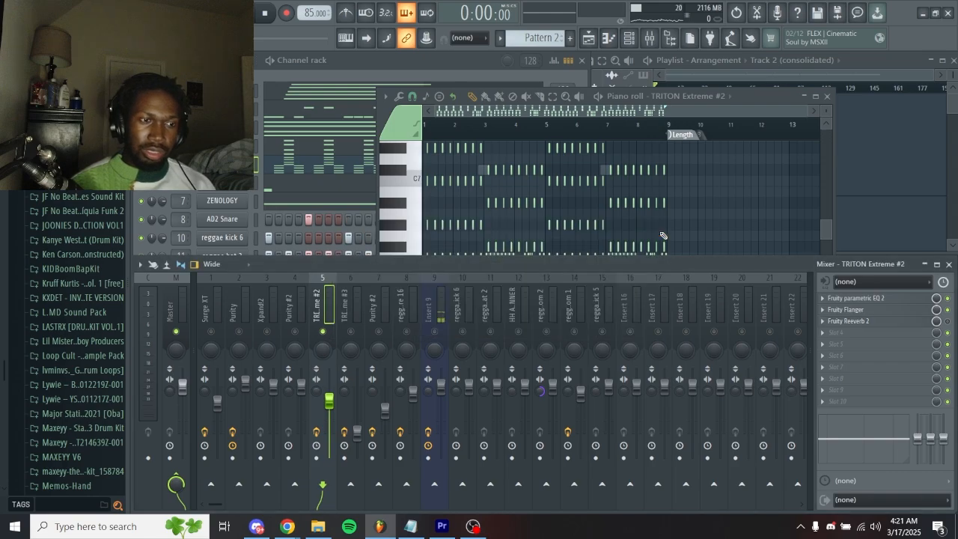
click(749, 231)
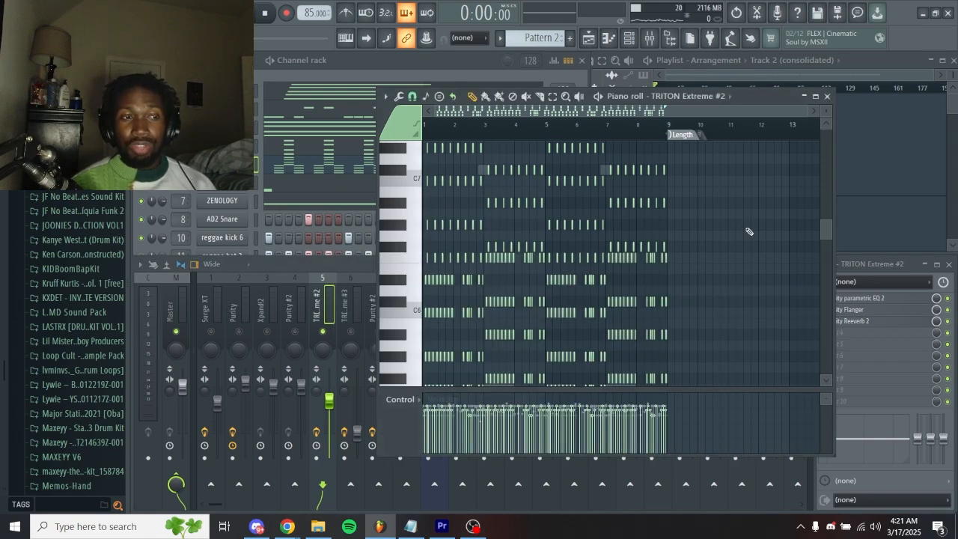
key(space)
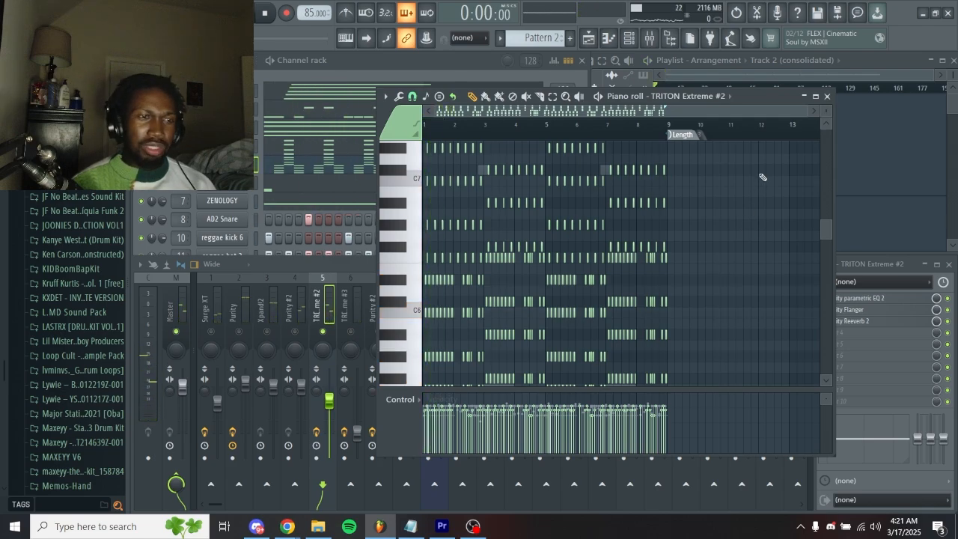
Close the organ's notes and review the TRITON Extreme #3 Krystal Bells preset and its Fruity Delay 2 settings
click(827, 96)
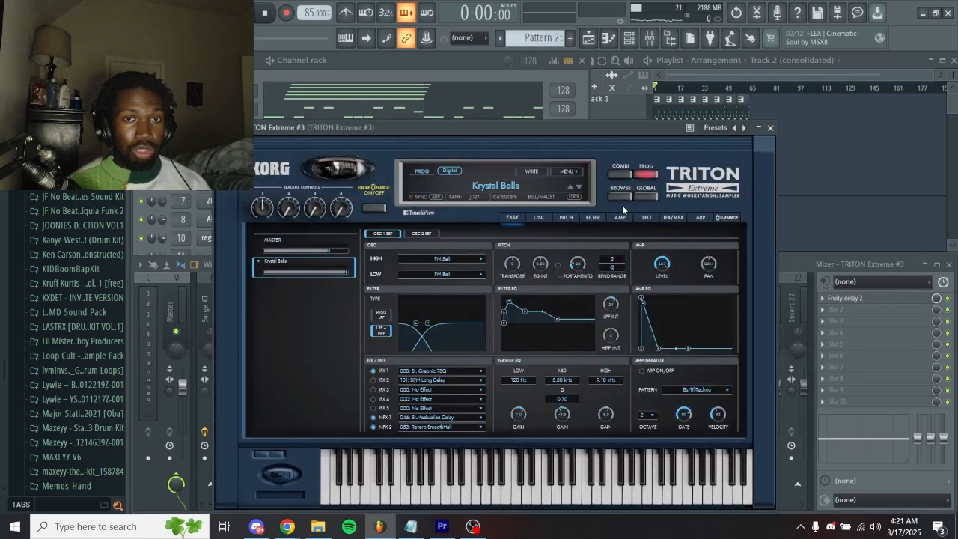
click(882, 300)
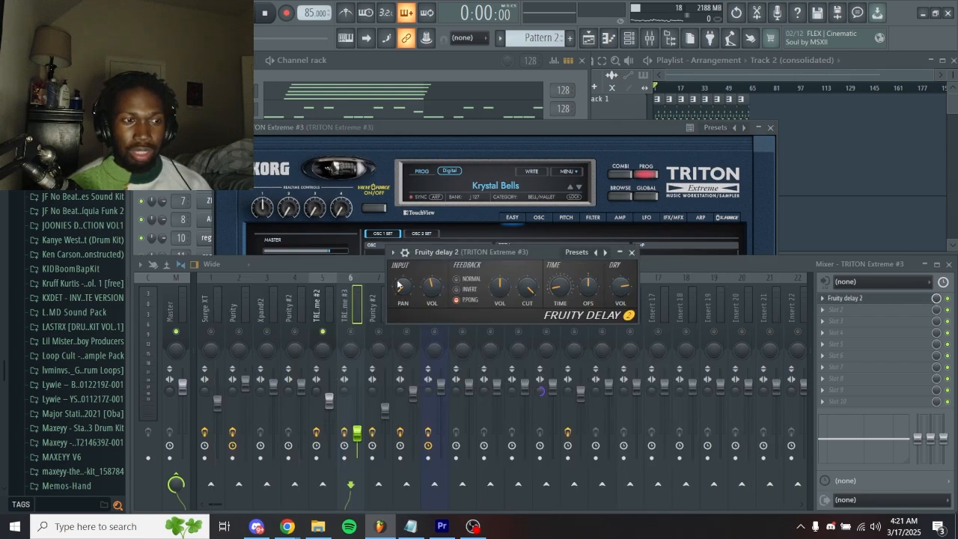
click(634, 252)
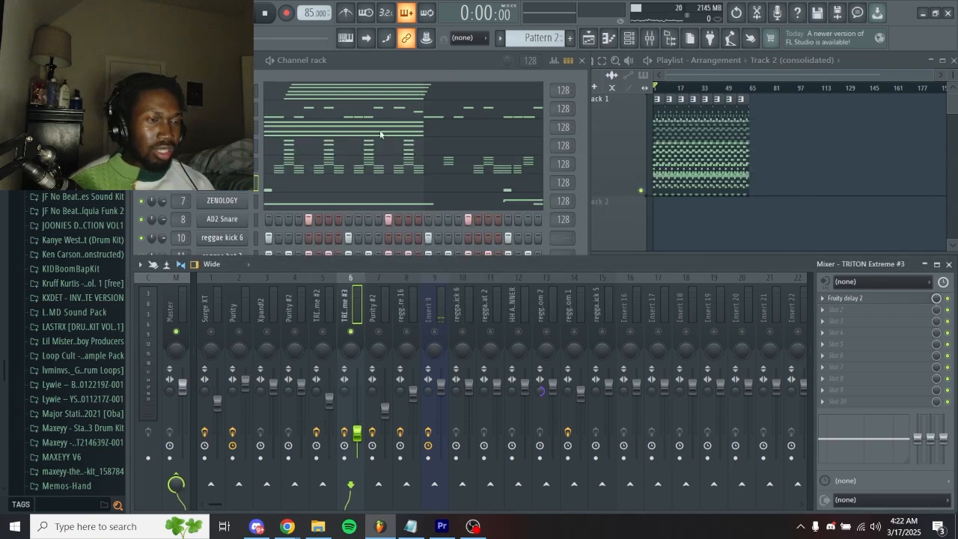
Open the notes of the TRITON Extreme #3 bells, play the pattern along with them, and put the notes away
click(341, 215)
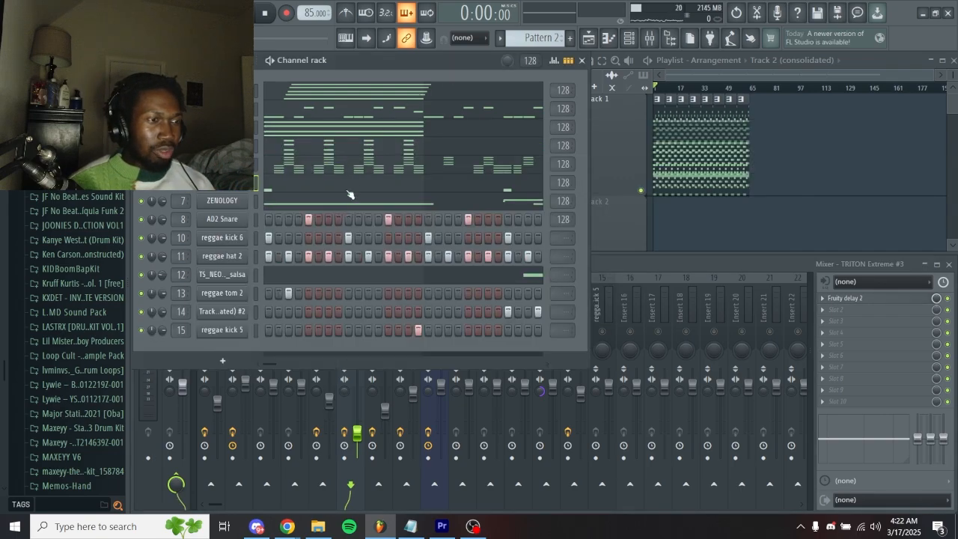
click(352, 187)
scroll(537, 213, up, 3)
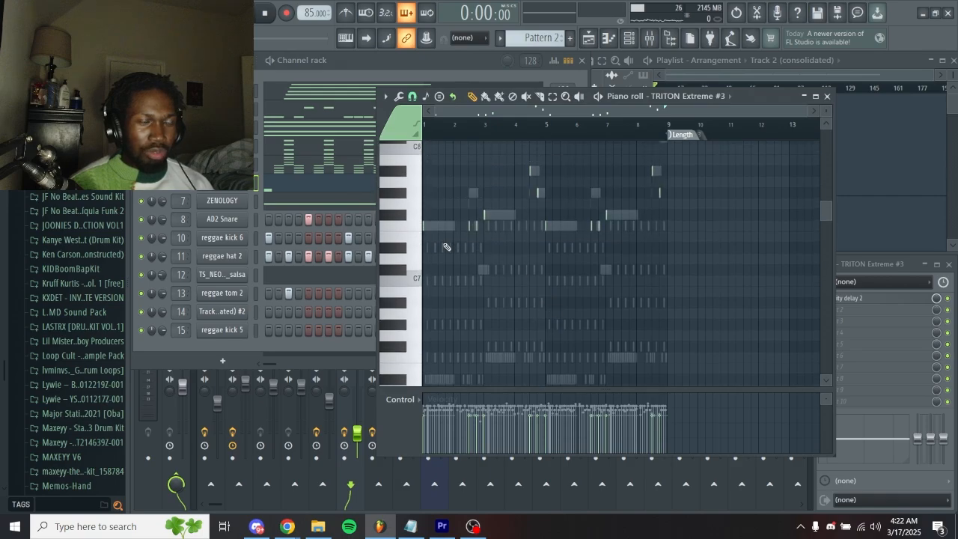
key(space)
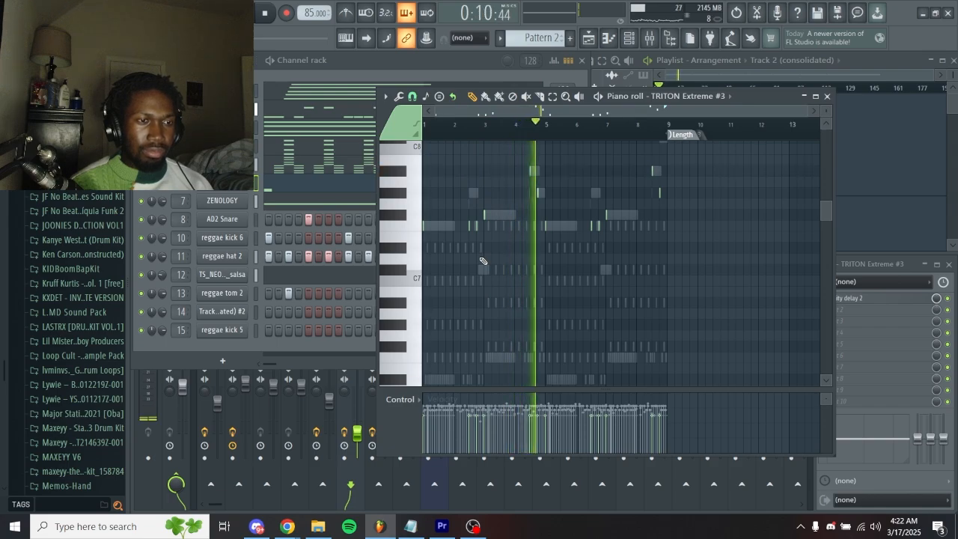
key(space)
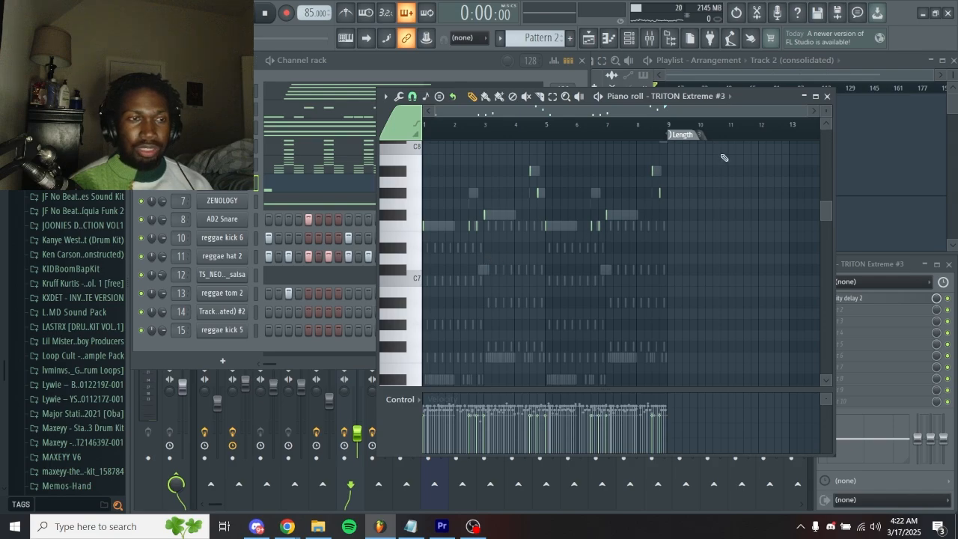
click(803, 96)
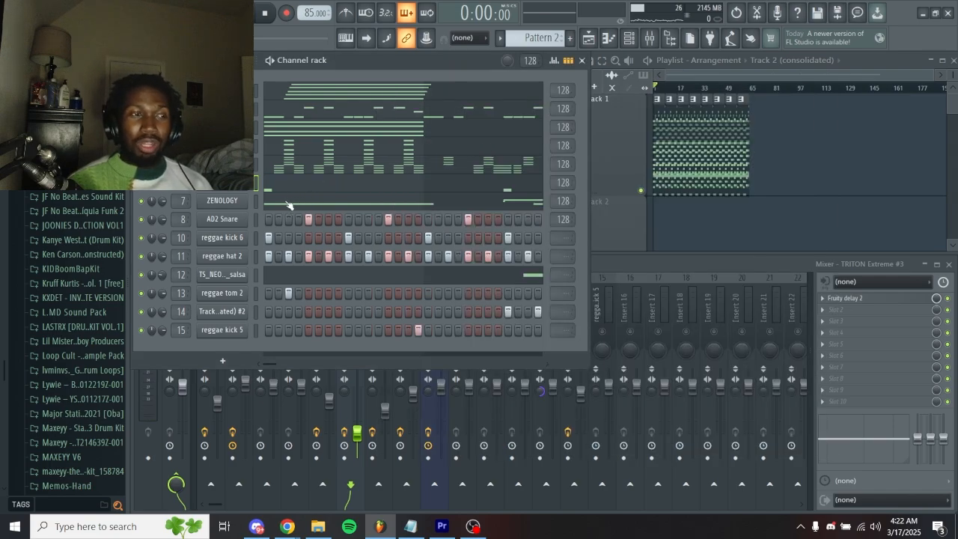
Review the ZENOLOGY Sine Lead 2 preset and the Fruity Reeverb 2 on its mixer track
click(236, 205)
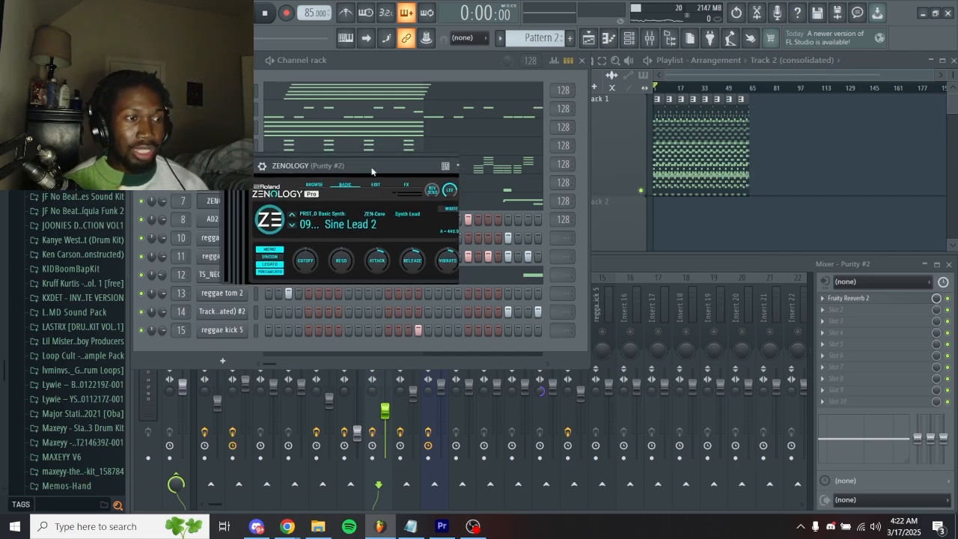
mouse_move(438, 266)
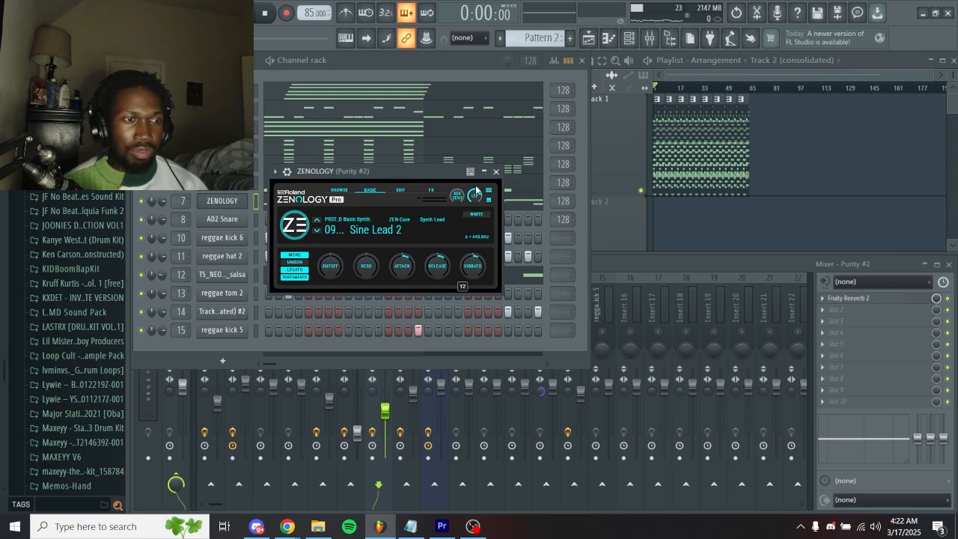
click(496, 171)
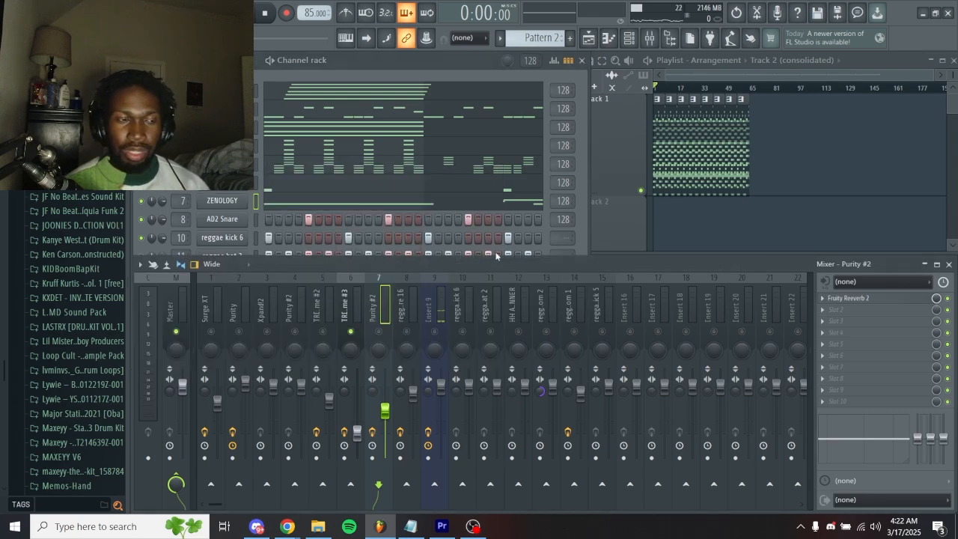
click(881, 298)
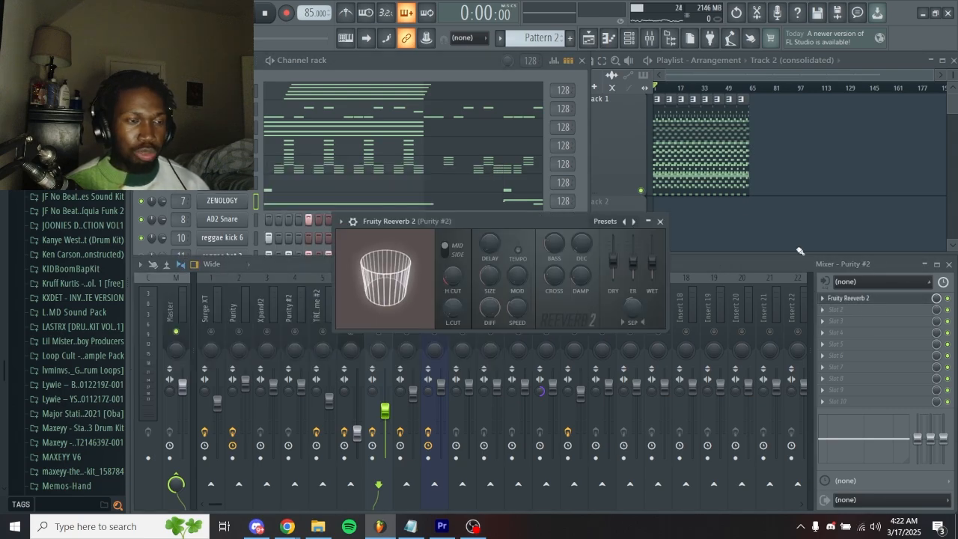
click(659, 221)
click(868, 273)
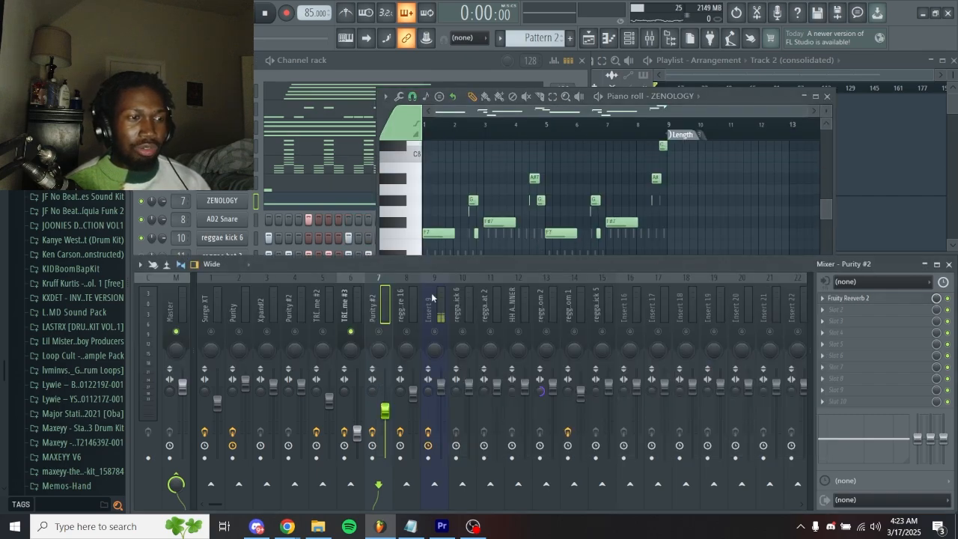
Play the eight-bar ZENOLOGY lead melody and examine the short G7 note leading into G#7 in bar 2
right_click(378, 330)
click(641, 204)
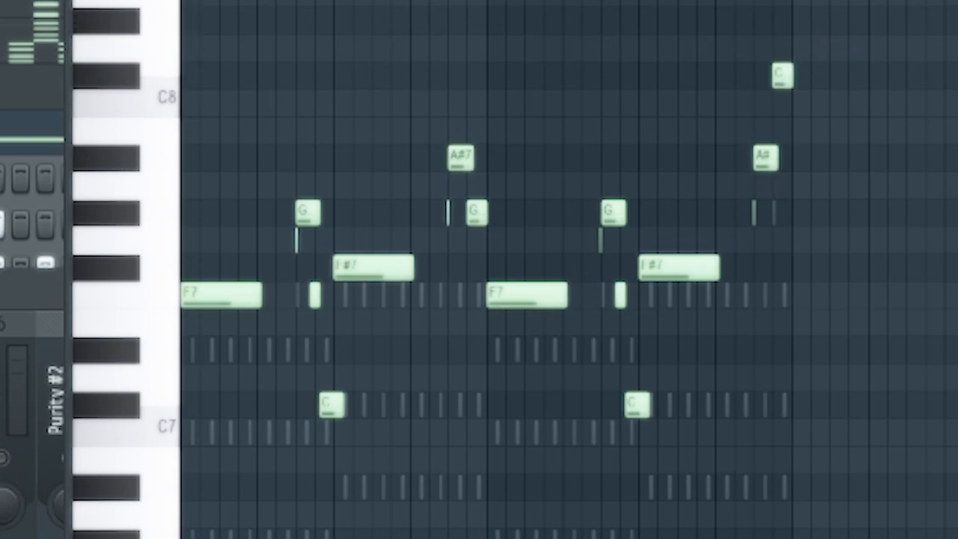
key(space)
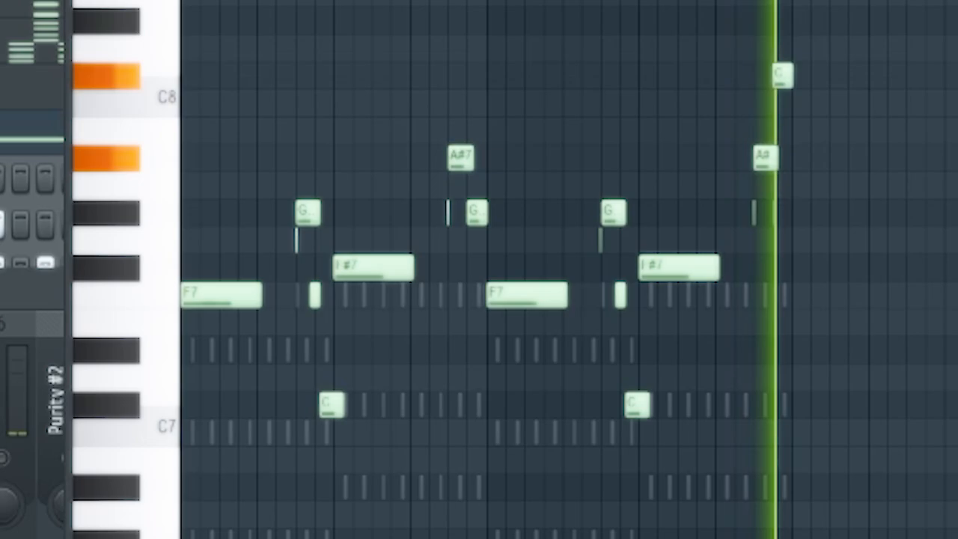
key(space)
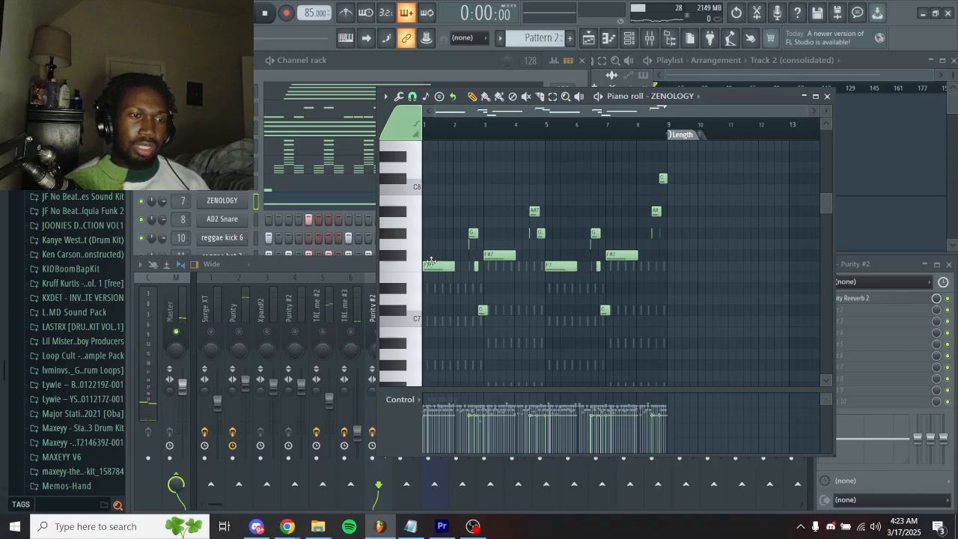
scroll(448, 261, up, 2)
scroll(714, 236, up, 5)
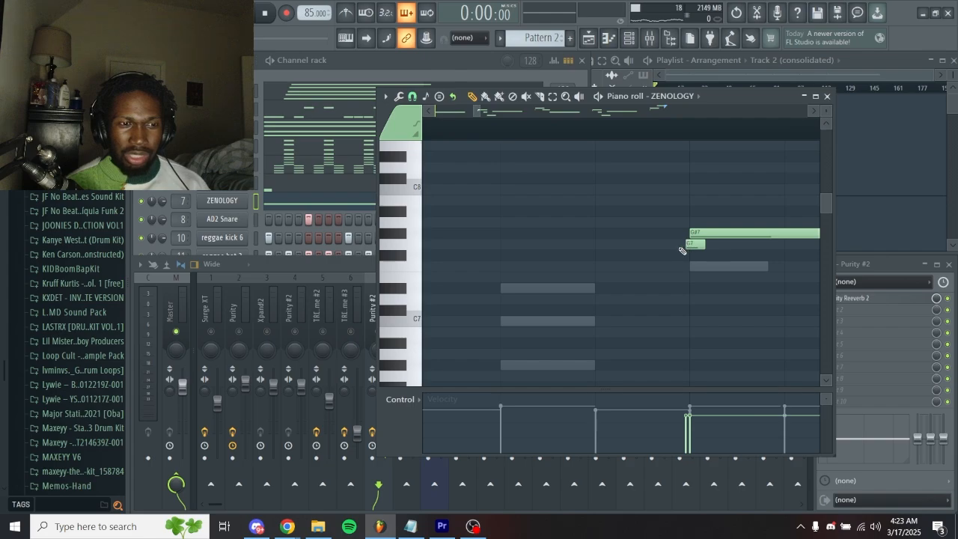
Examine the ZENOLOGY lead melody across all eight bars, including the ending notes in bar 8
scroll(687, 244, down, 6)
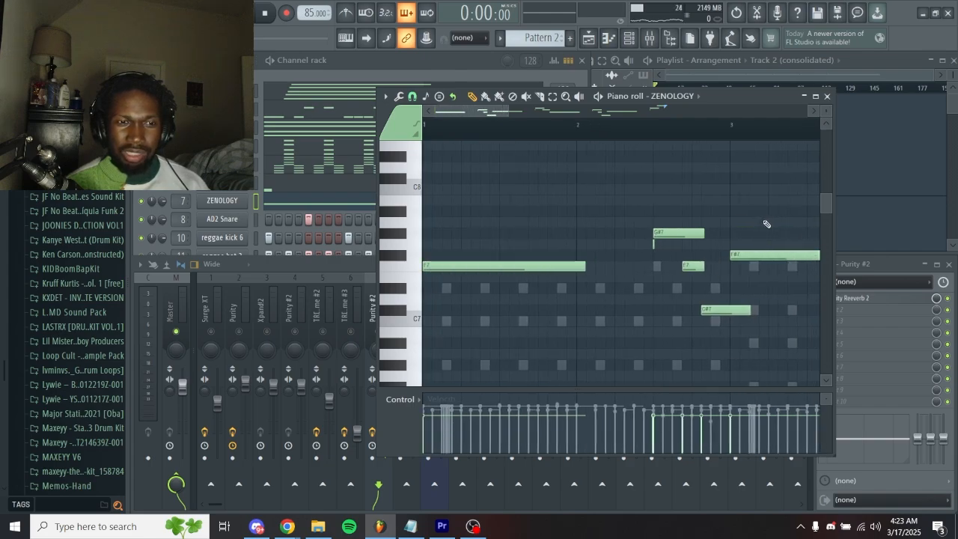
drag(725, 226, 633, 224)
scroll(583, 269, down, 5)
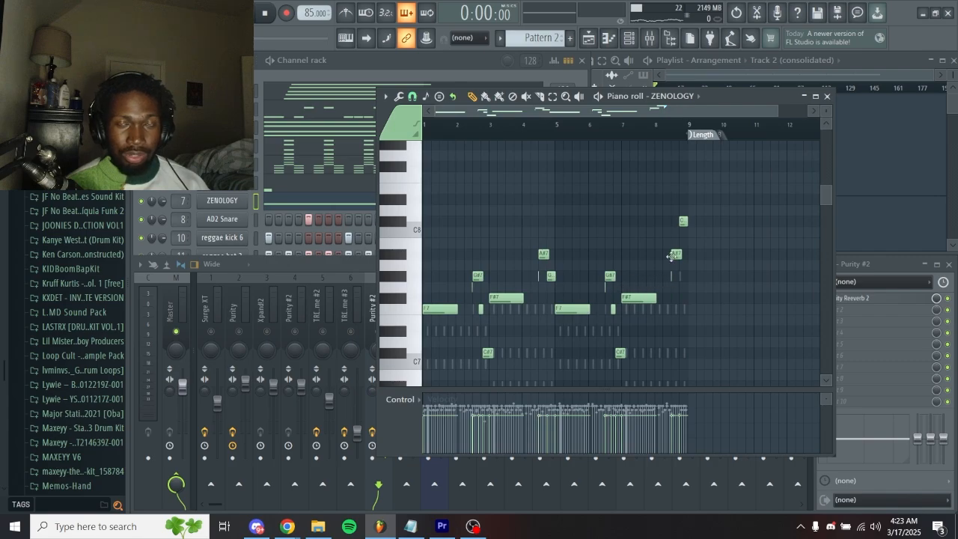
scroll(671, 255, down, 3)
Play the ZENOLOGY lead briefly and check the TRITON Extreme #3 and Purity #2 mixer tracks
click(370, 382)
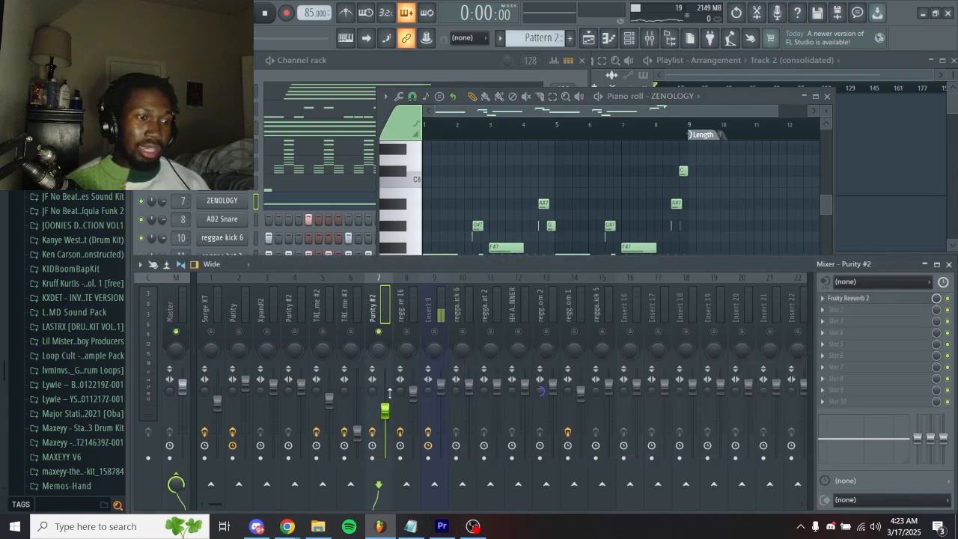
click(649, 177)
key(space)
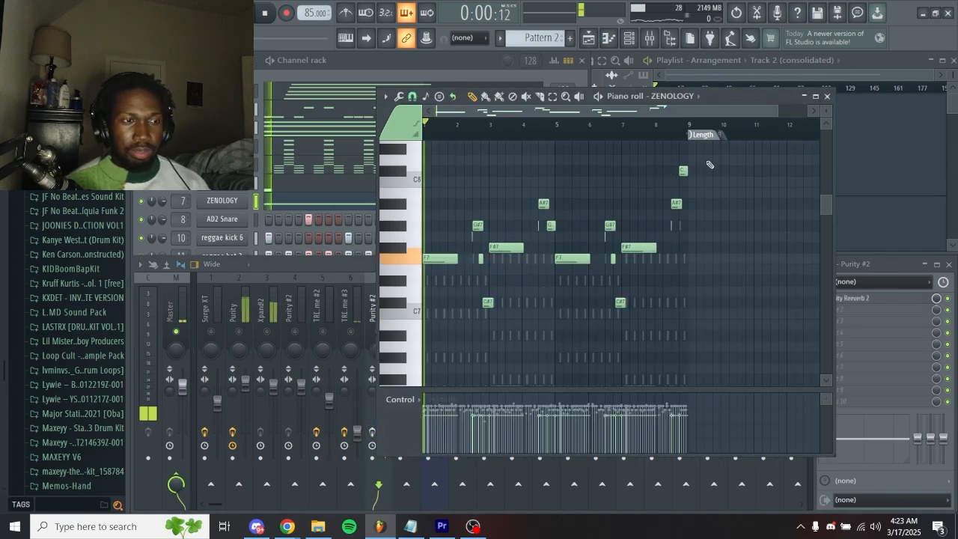
key(space)
click(357, 296)
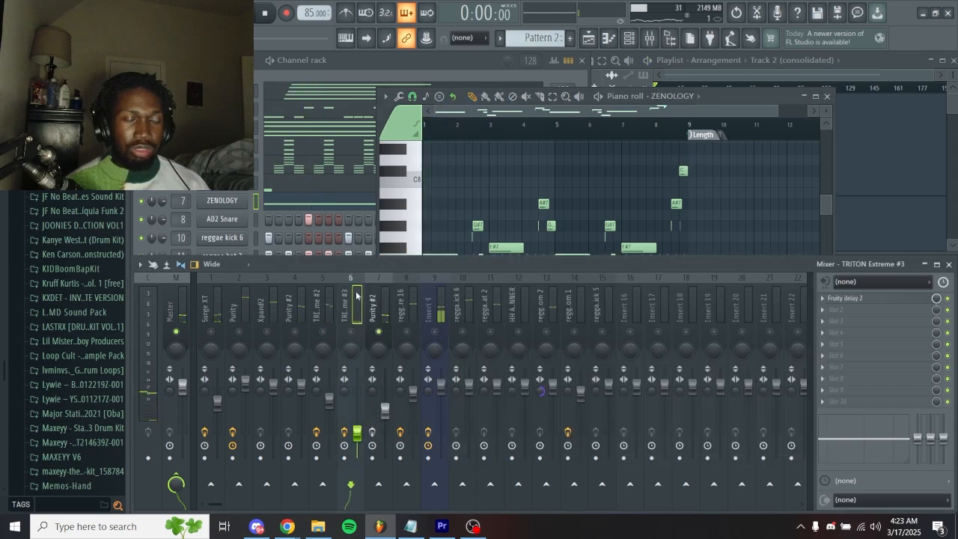
click(386, 309)
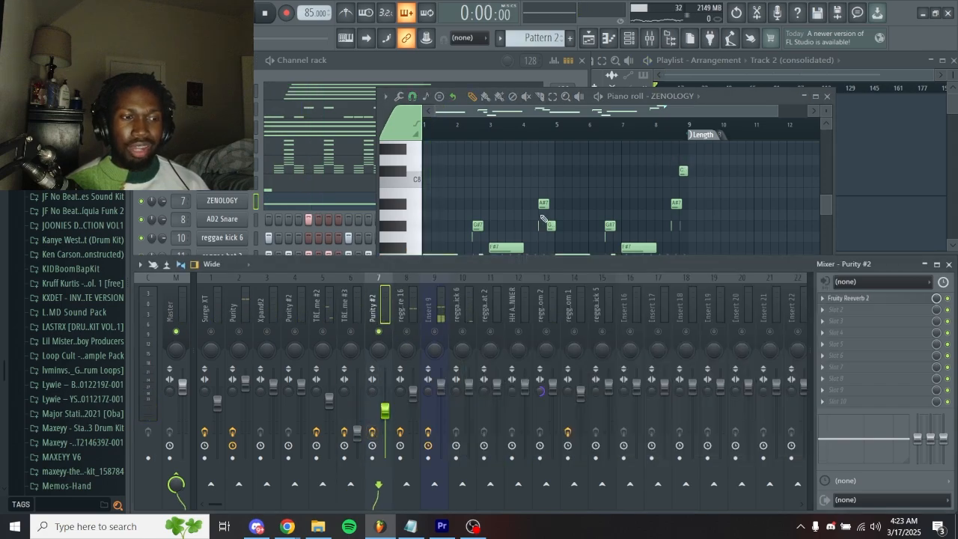
click(574, 178)
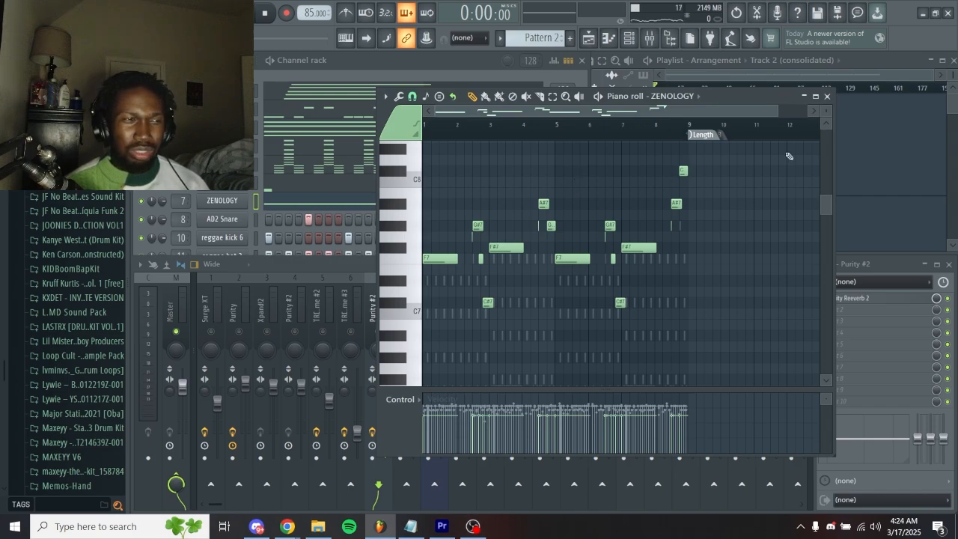
Close the ZENOLOGY notes and unmute mixer tracks 1 to 6, from Surge XT through TRITON Extreme #3
click(827, 96)
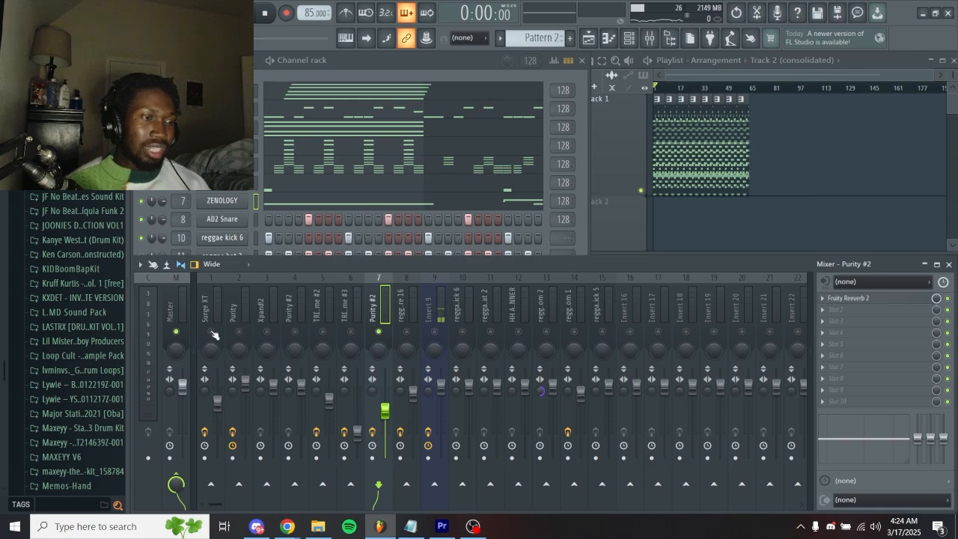
drag(213, 335, 351, 336)
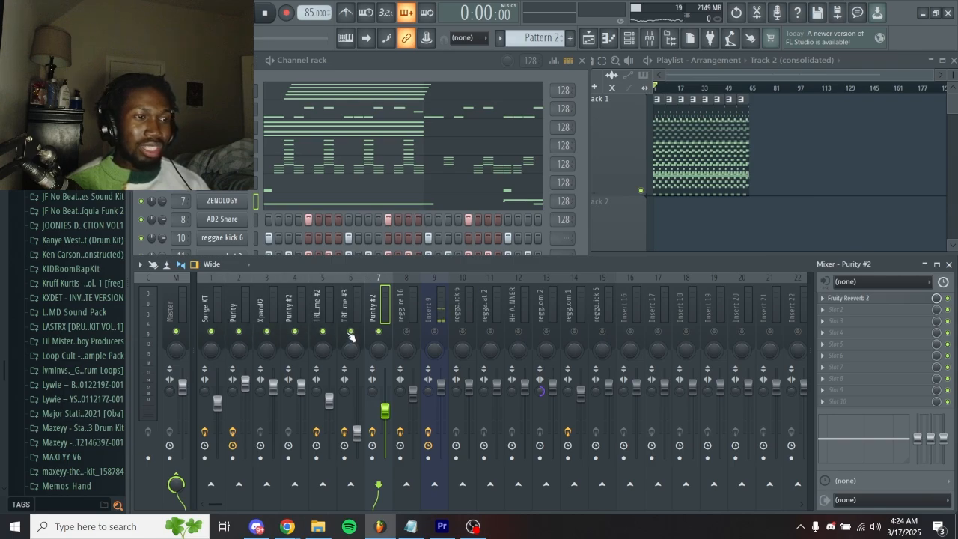
Play Pattern 2 with all melodic tracks and follow the Surge XT, Purity and Xpand!2 notes
click(363, 88)
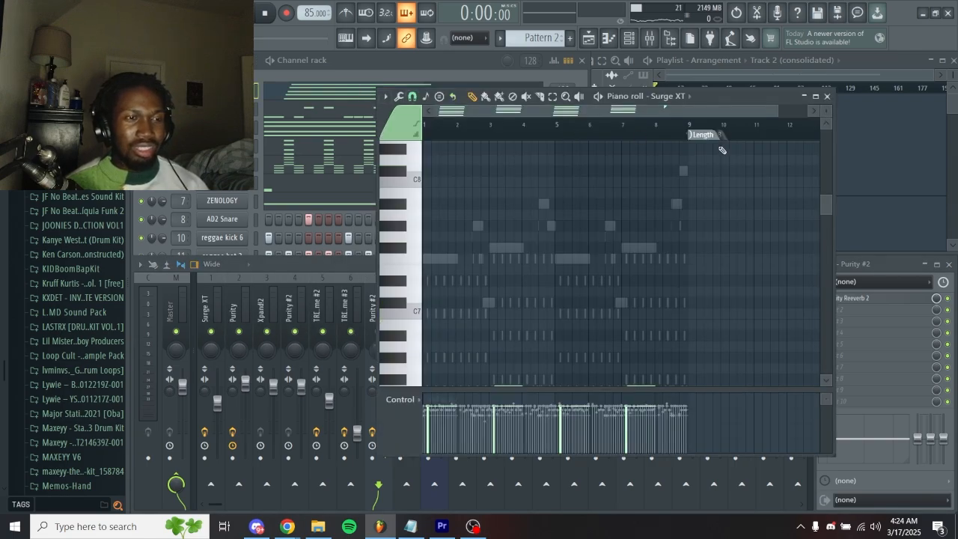
key(space)
scroll(704, 218, down, 4)
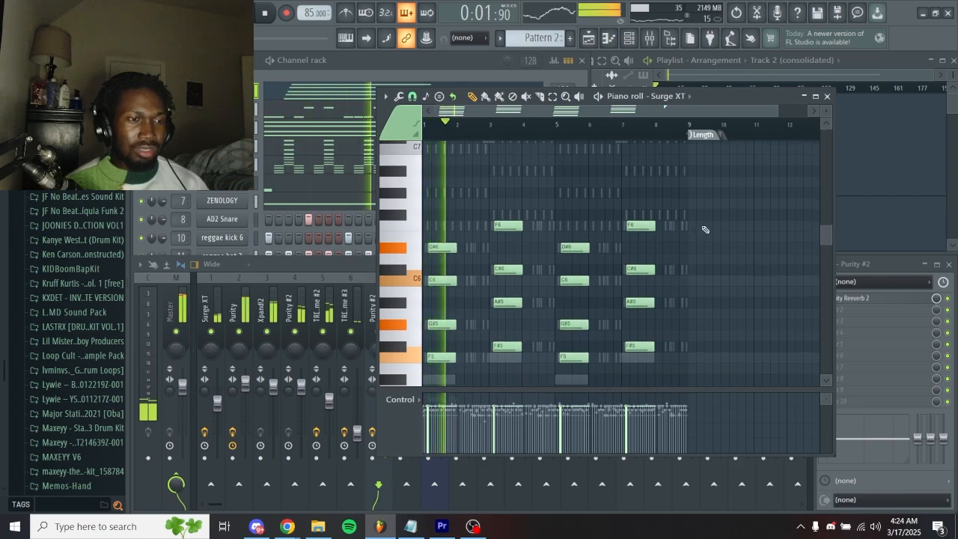
scroll(706, 228, down, 2)
scroll(705, 227, down, 2)
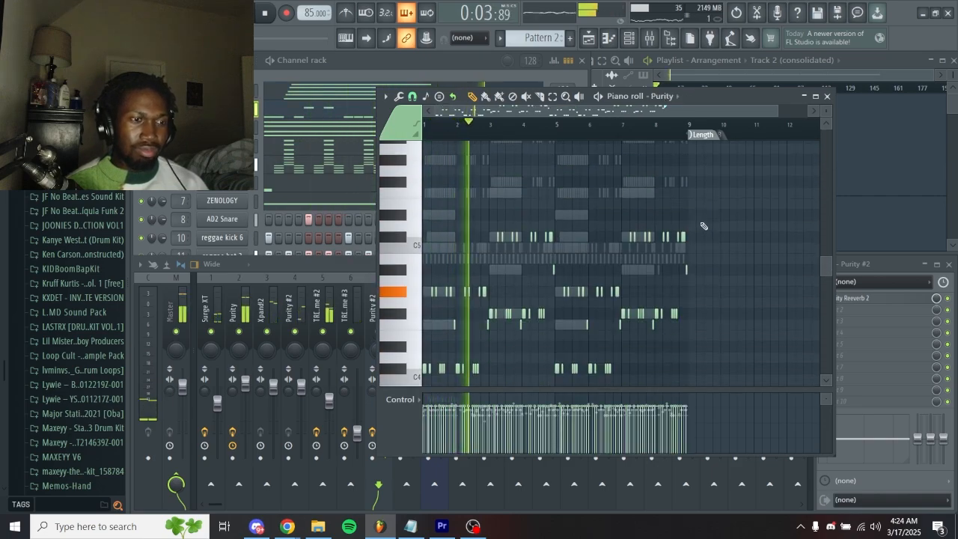
key(Down)
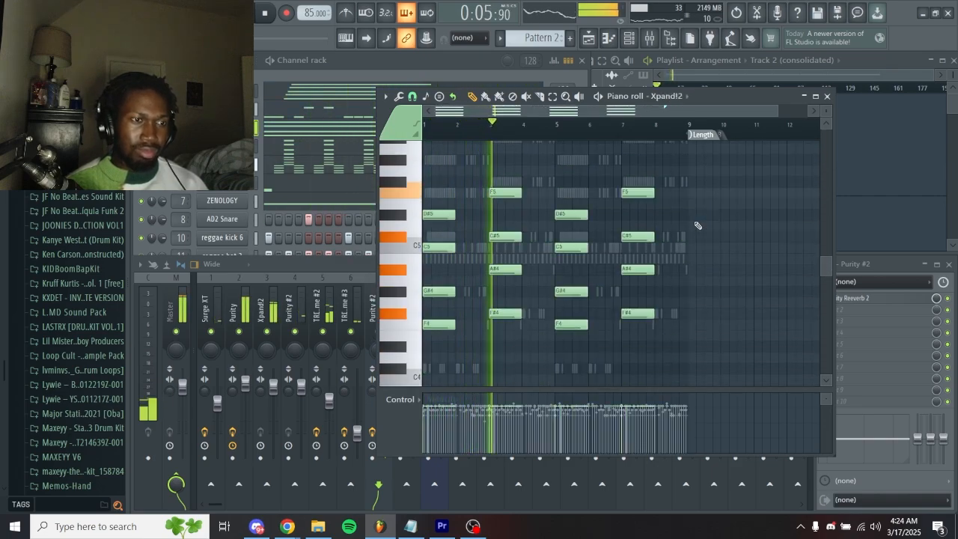
Follow the TRITON Extreme #2, TRITON Extreme #3 and ZENOLOGY notes while the pattern plays
key(Down)
scroll(693, 222, up, 4)
key(Down)
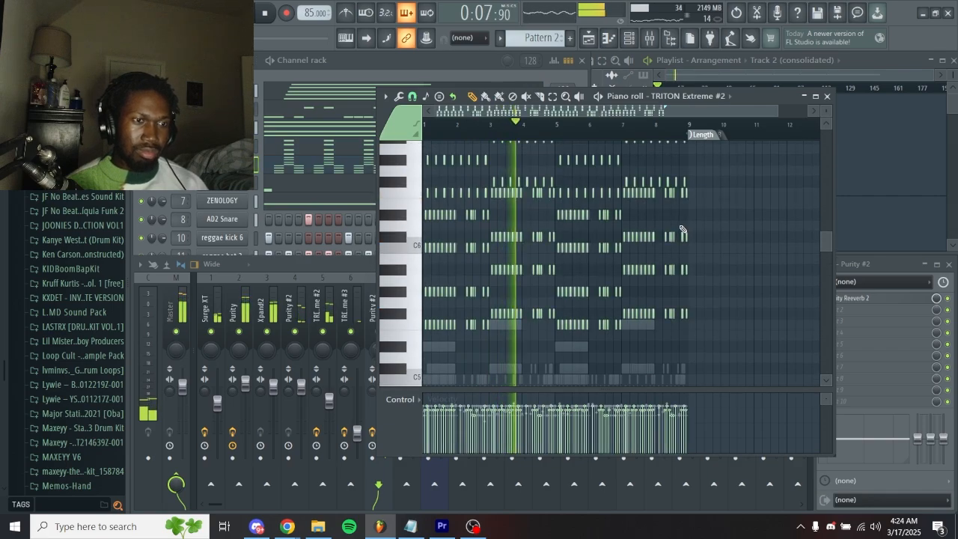
scroll(682, 229, up, 1)
key(Down)
scroll(678, 230, up, 4)
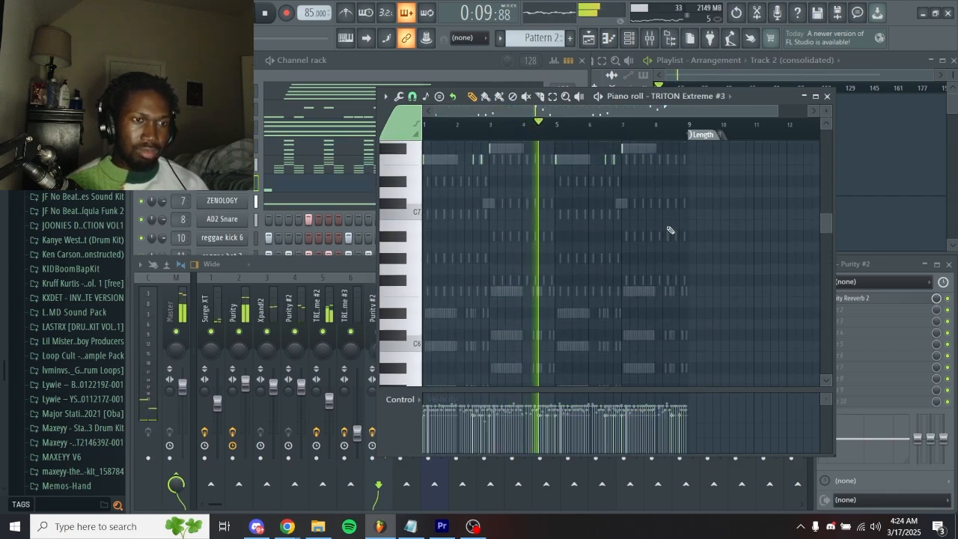
key(Down)
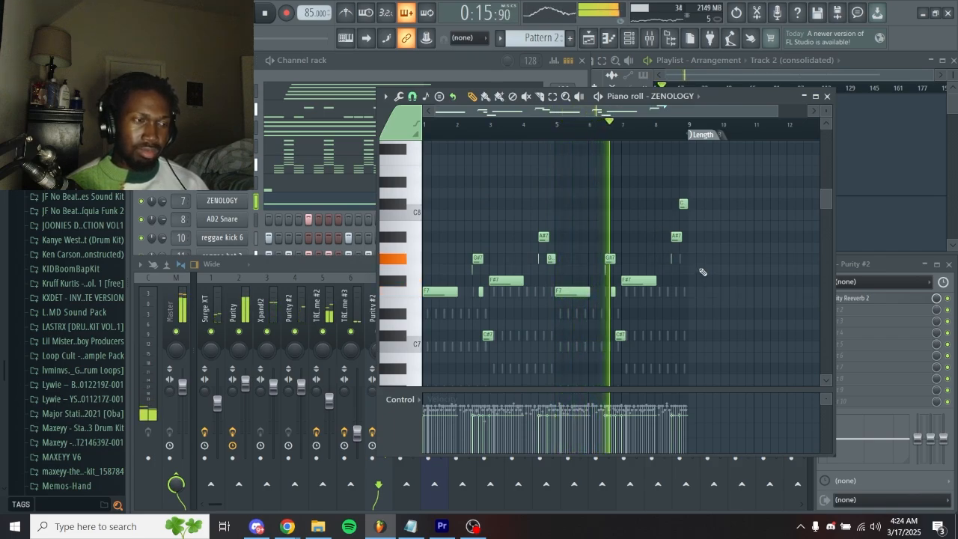
Go back through the channels' notes from ZENOLOGY up to Surge XT during playback, and end by stopping and closing the notes
key(Up)
key(Up)
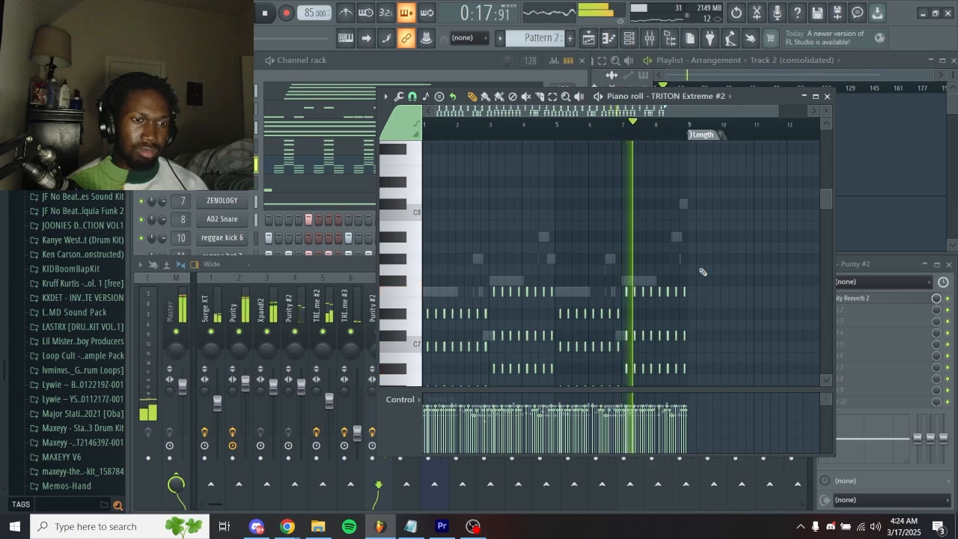
key(Up)
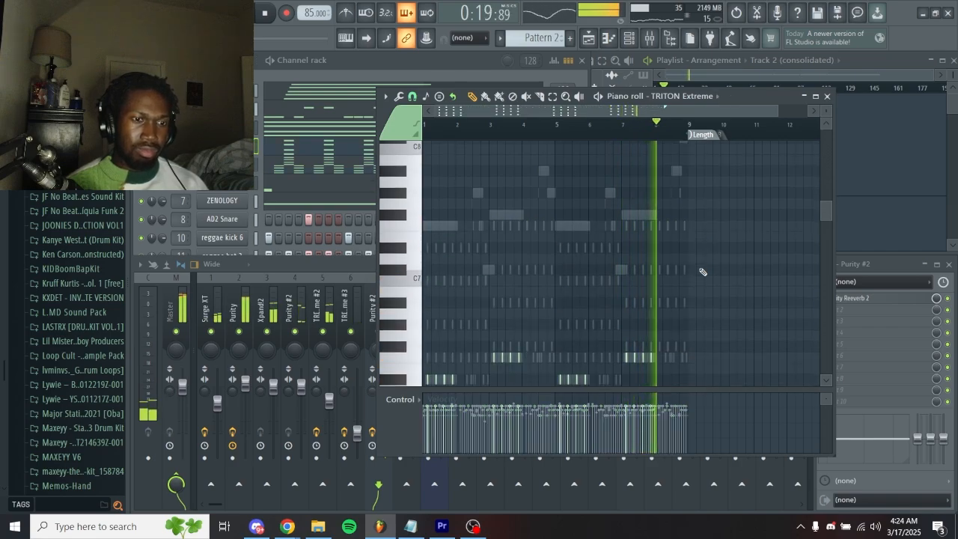
key(Up)
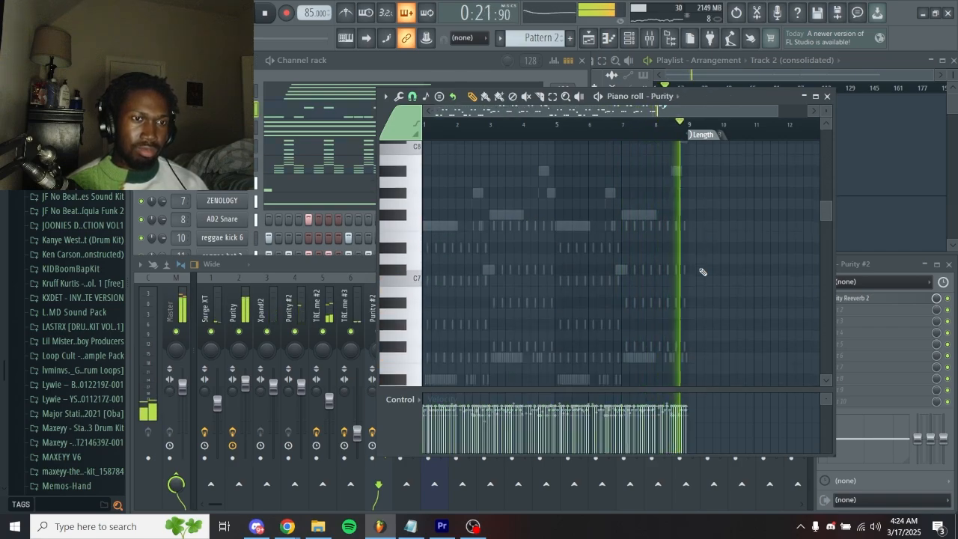
key(space)
key(Up)
click(828, 97)
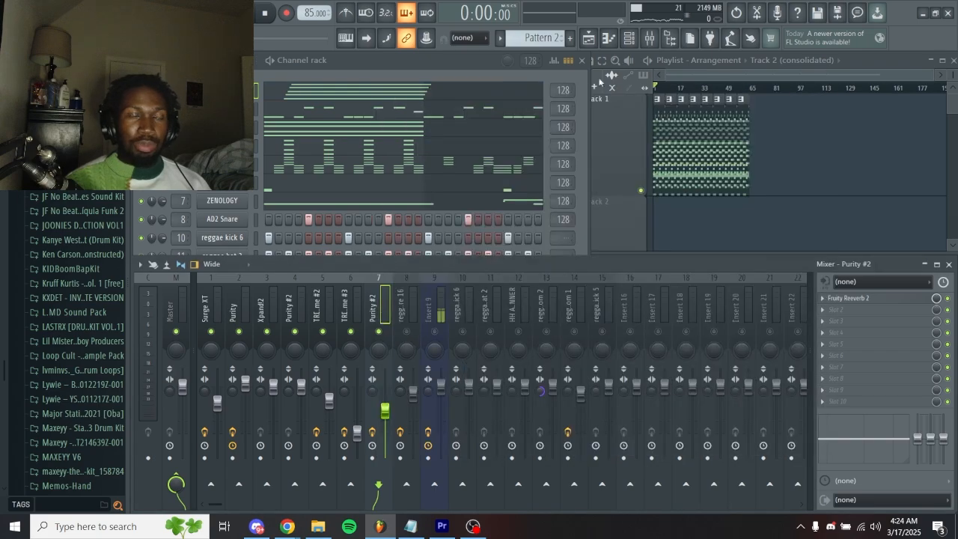
Open the AD2 Snare sampler settings and review the Fruity Reeverb 2 on the snare's mixer track
click(428, 70)
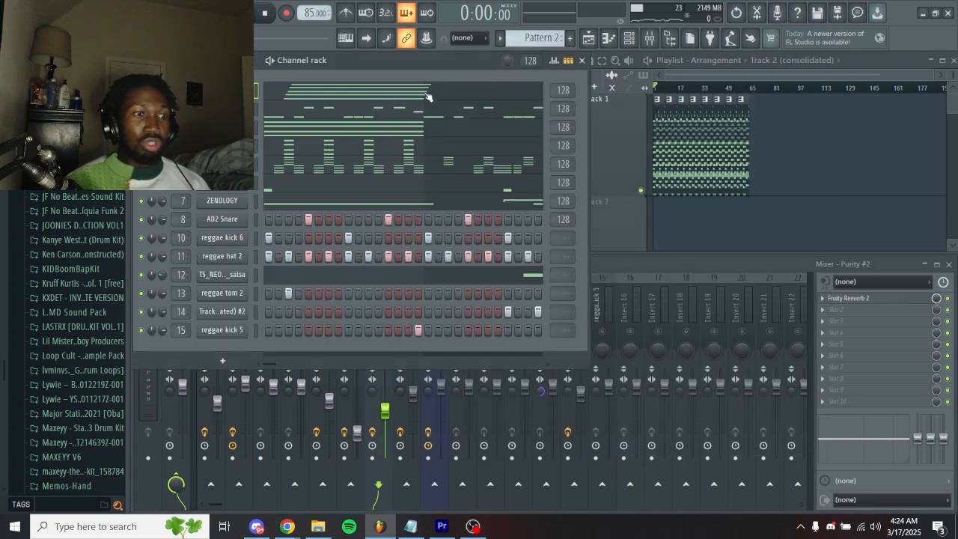
click(217, 220)
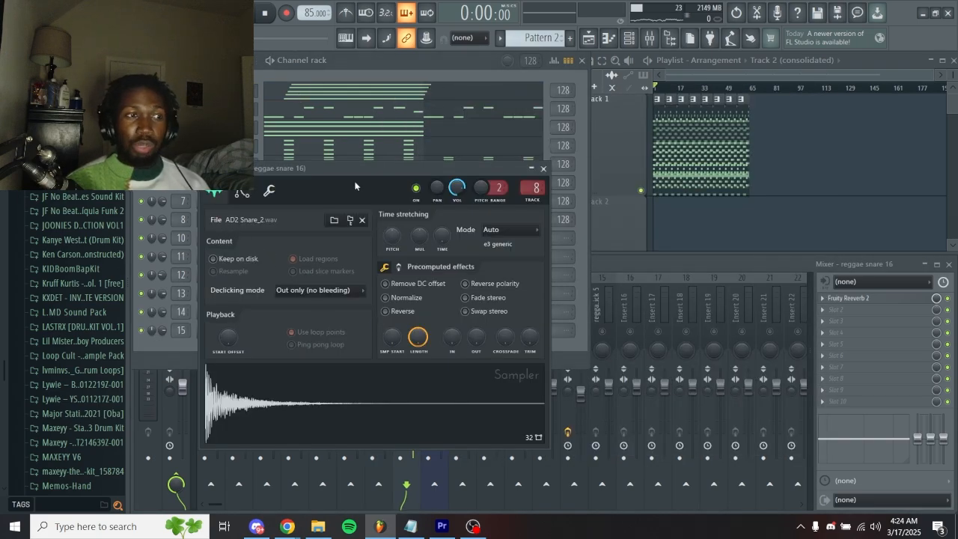
drag(355, 186, 516, 185)
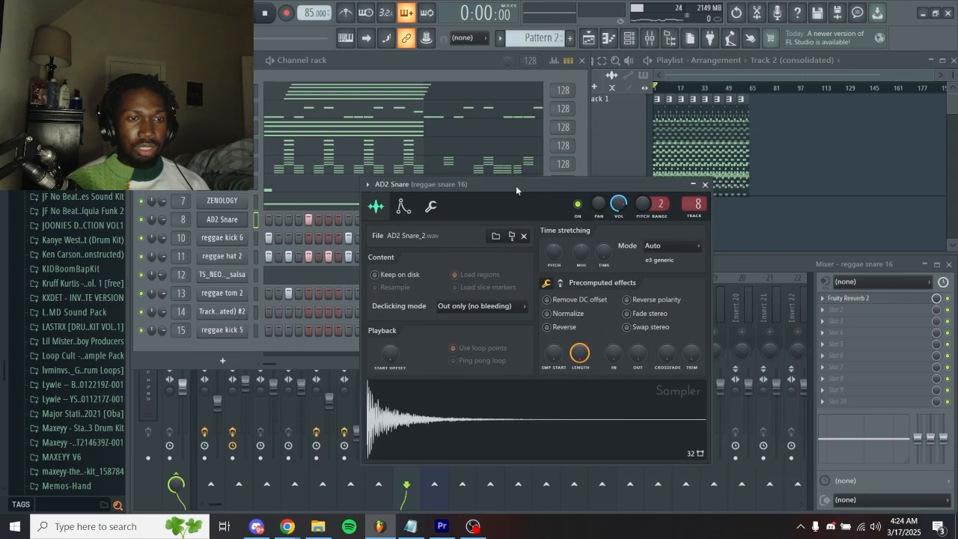
click(731, 258)
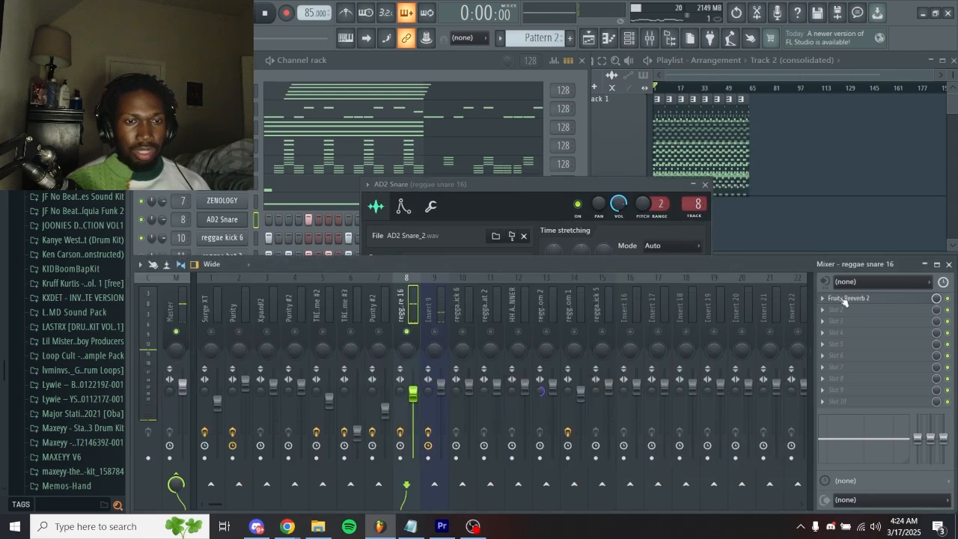
click(844, 299)
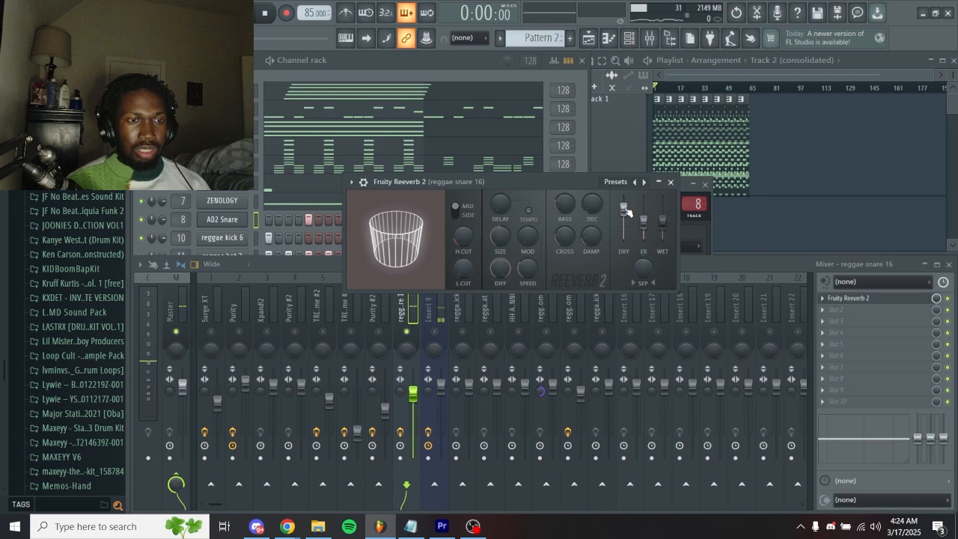
click(672, 182)
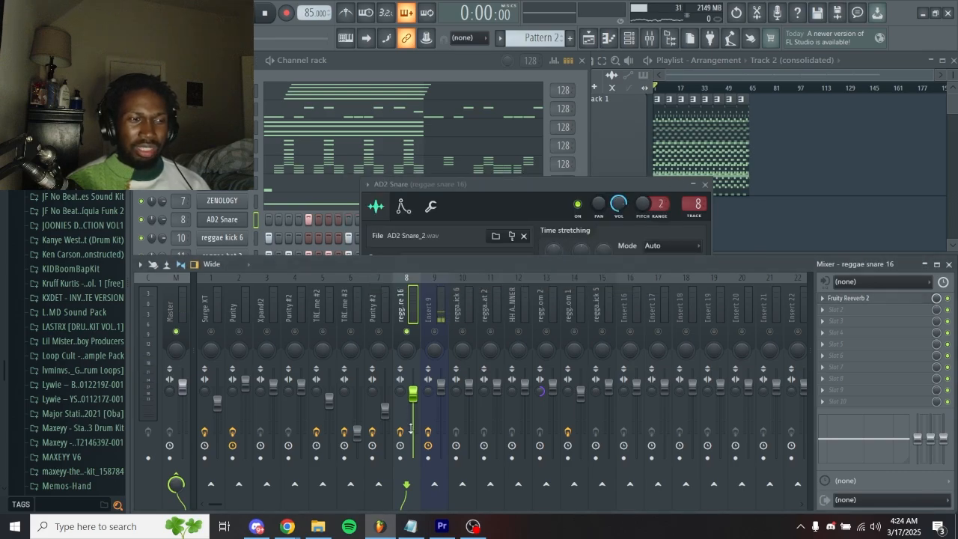
Recheck the AD2 Snare sampler against its mixer track, and close the sampler
click(472, 199)
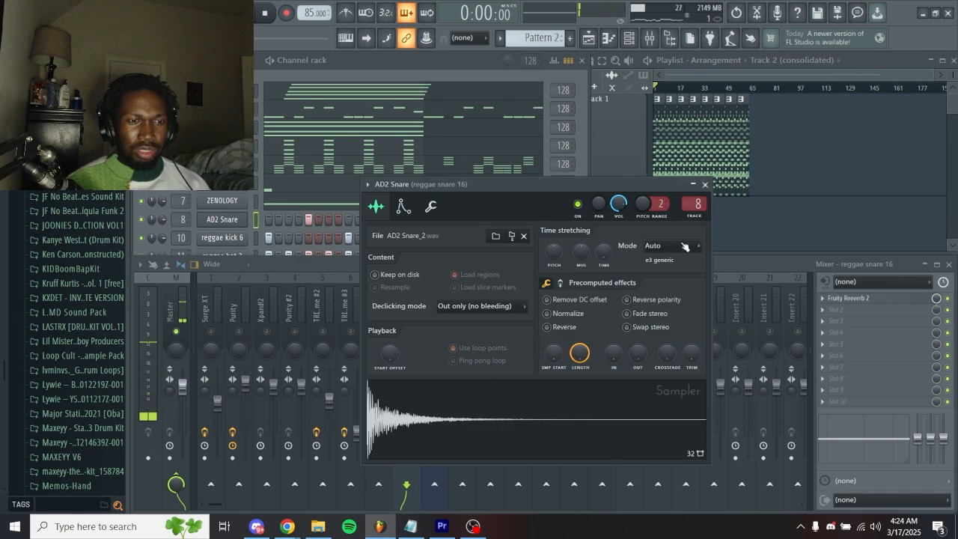
click(730, 271)
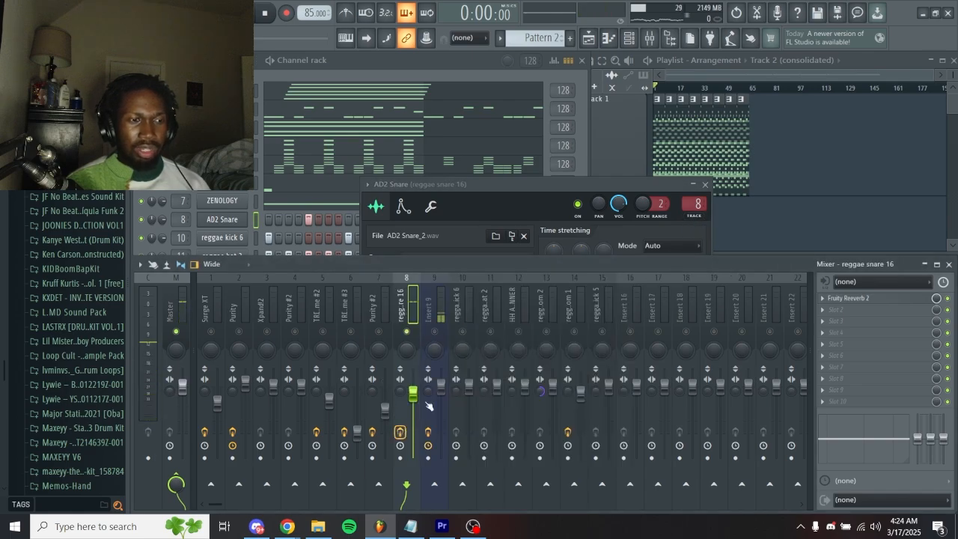
click(705, 184)
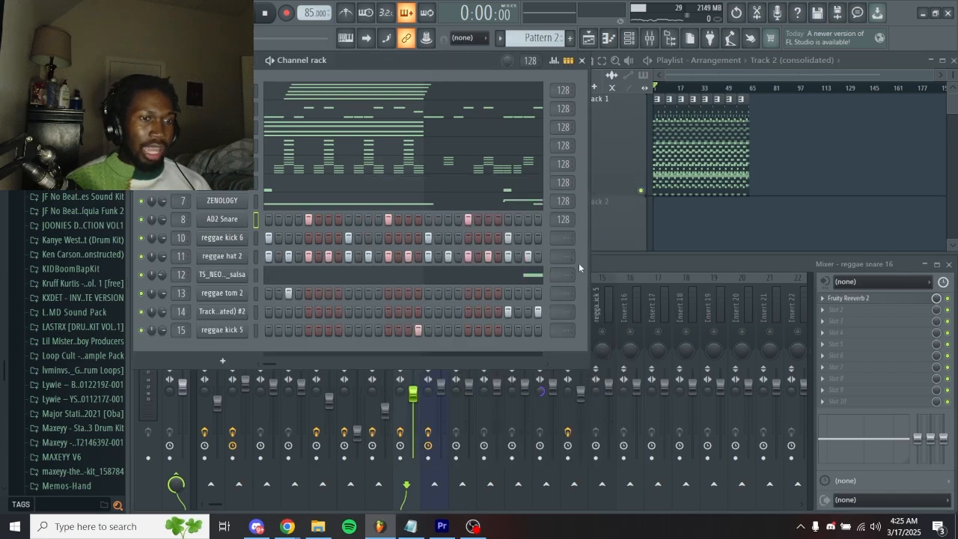
Solo the reggae kick 6 mixer track and enable the reggae kick 5 track alongside it
click(654, 314)
right_click(462, 332)
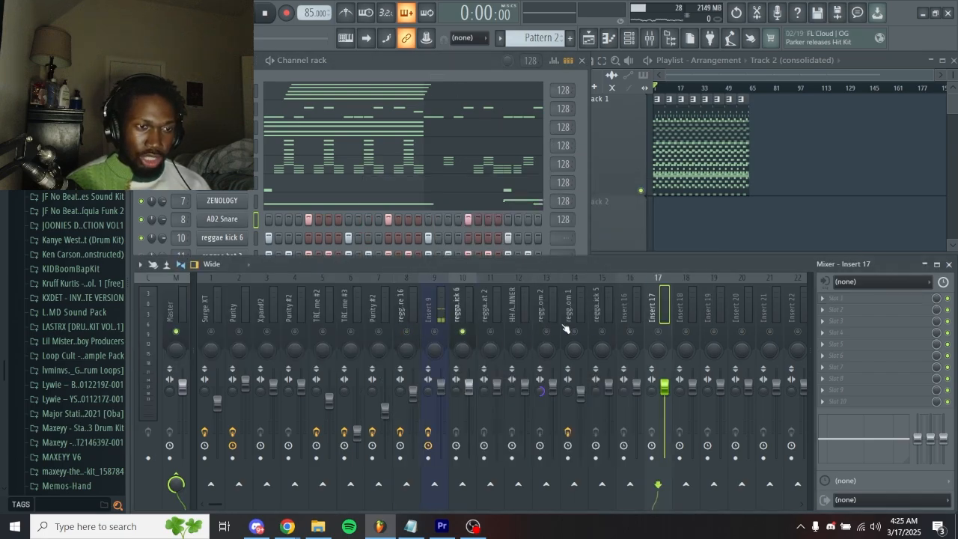
click(602, 332)
Open the reggae kick 6 notes in the piano roll and examine the hits in the first bars
click(384, 78)
right_click(246, 233)
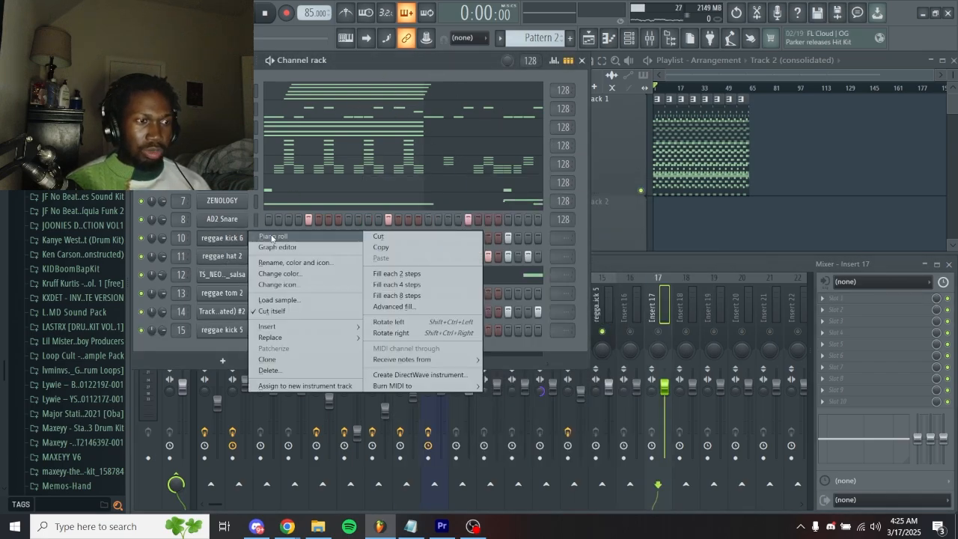
click(262, 236)
scroll(434, 275, down, 2)
scroll(435, 275, down, 1)
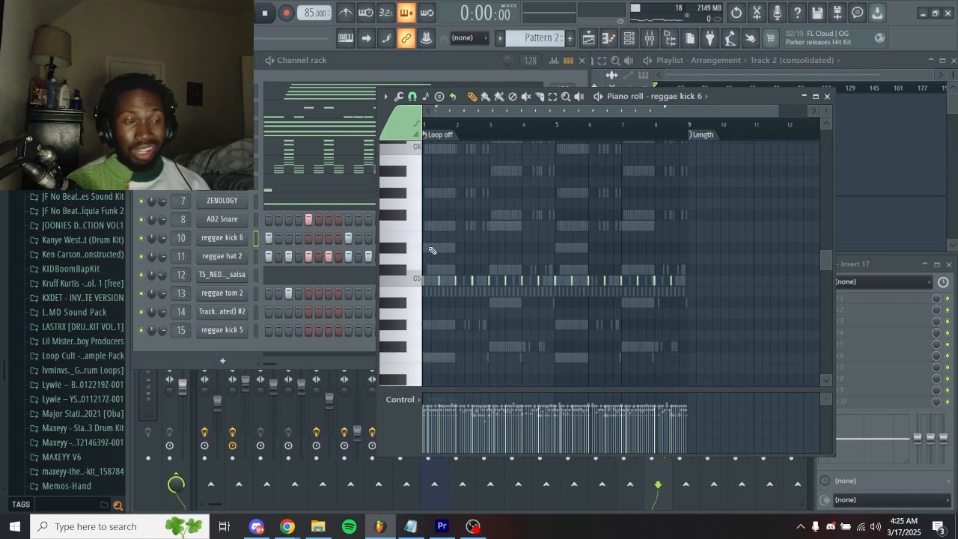
scroll(432, 250, up, 6)
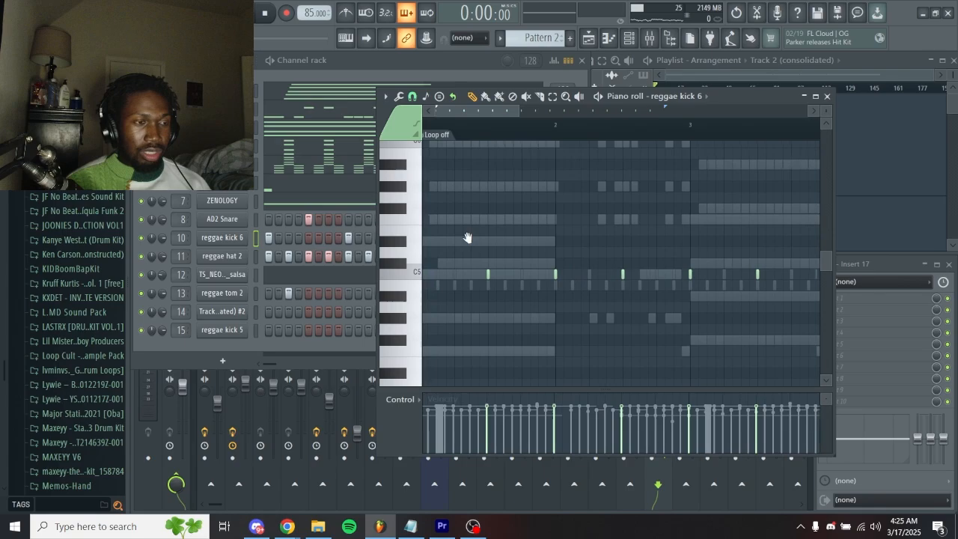
Open the reggae kick 5 notes and examine the C5 hit just before bar 2
right_click(248, 330)
click(266, 329)
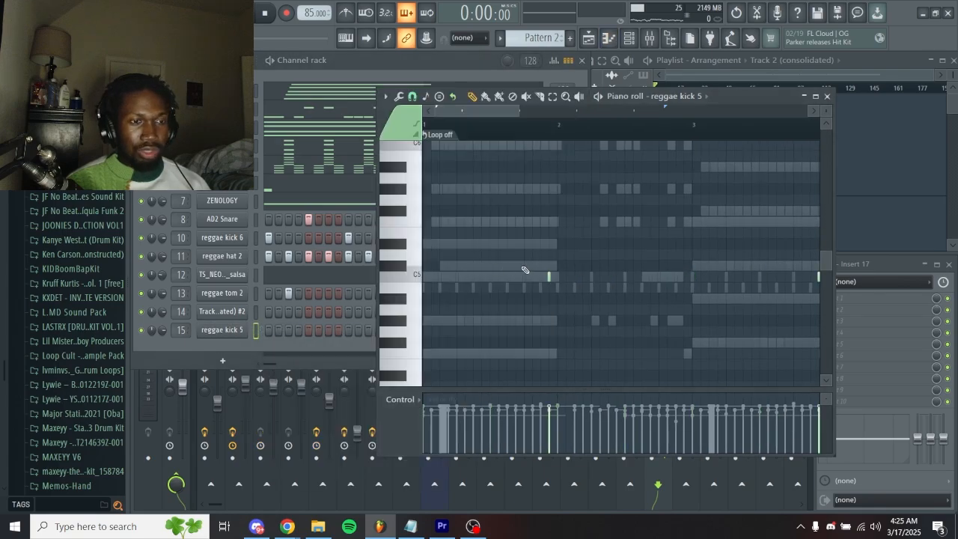
click(548, 278)
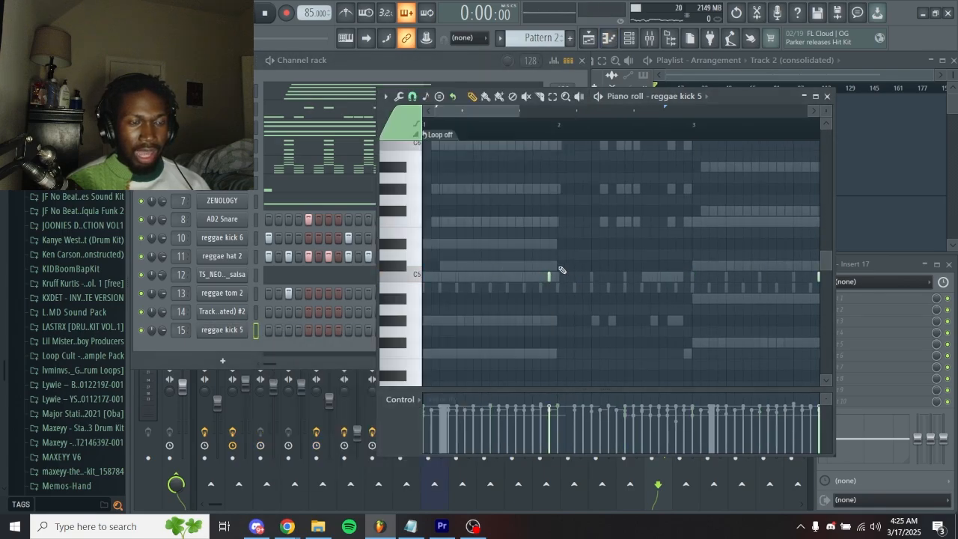
Reopen the reggae kick 6 notes in the piano roll and play the pattern to hear the kick
right_click(225, 238)
click(265, 238)
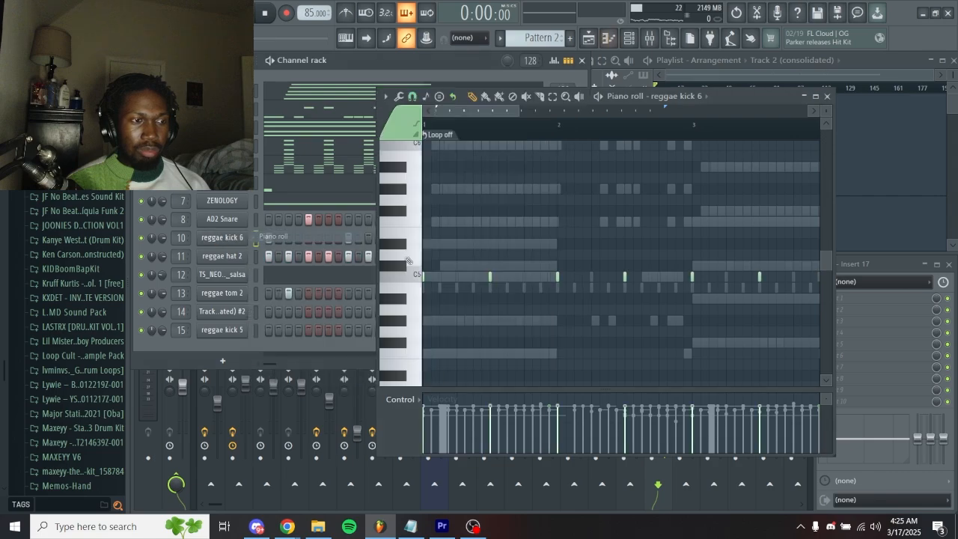
click(557, 279)
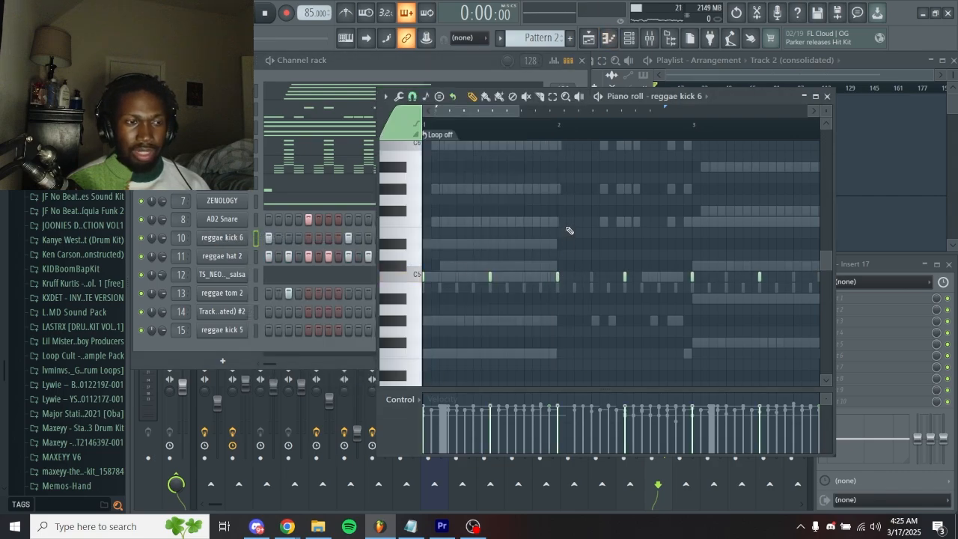
key(space)
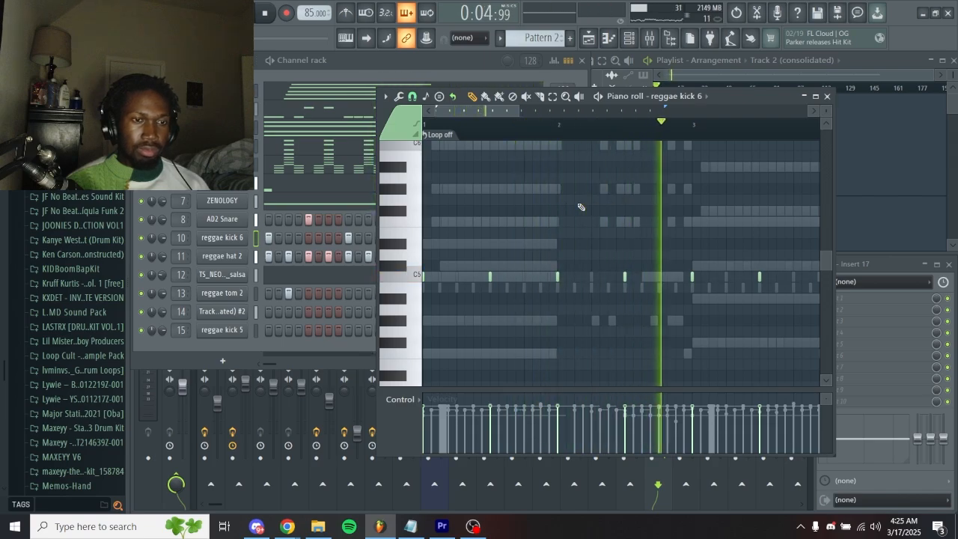
Solo the reggae hat 2 mixer track, audition it, and return to the channel rack
key(F9)
click(490, 333)
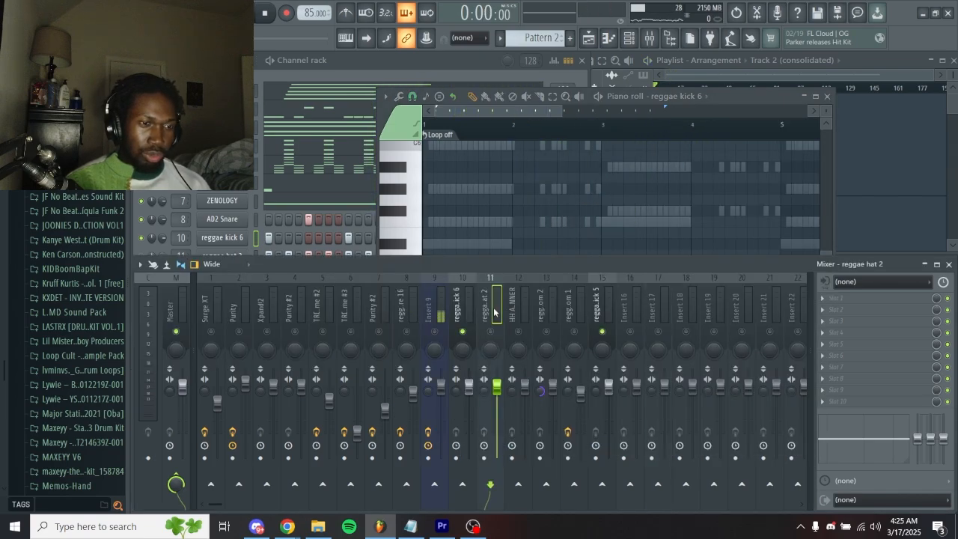
key(space)
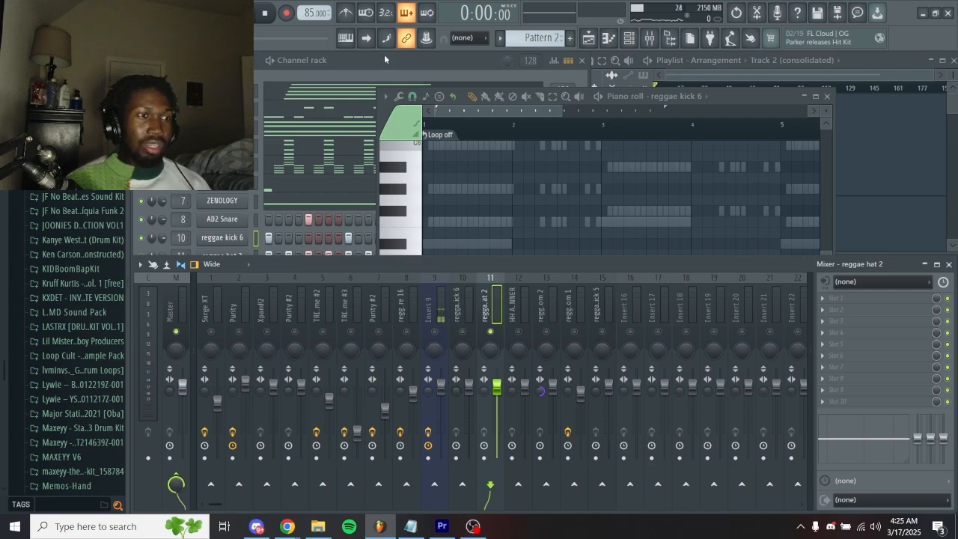
click(384, 56)
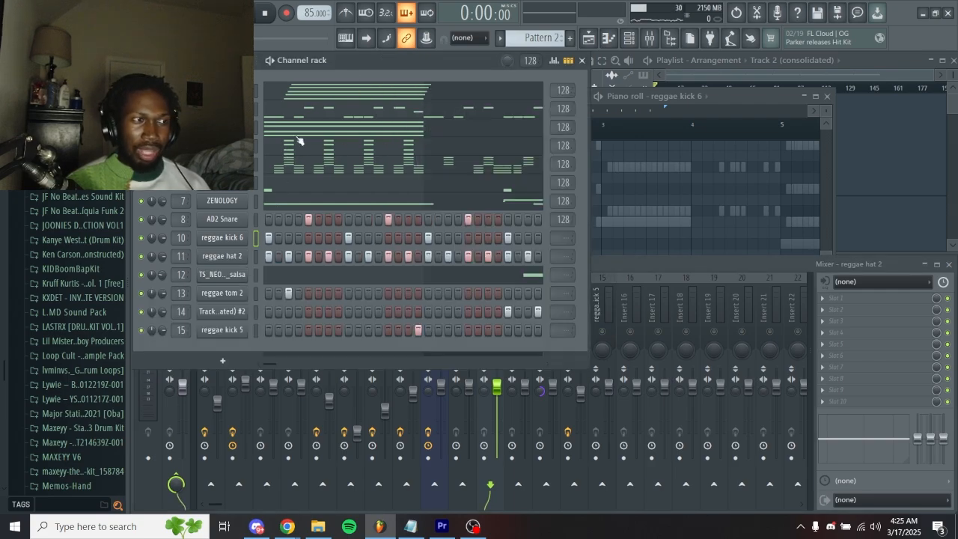
Open the reggae hat 2 notes in the piano roll and examine the full eight-bar hat pattern
right_click(234, 257)
click(268, 256)
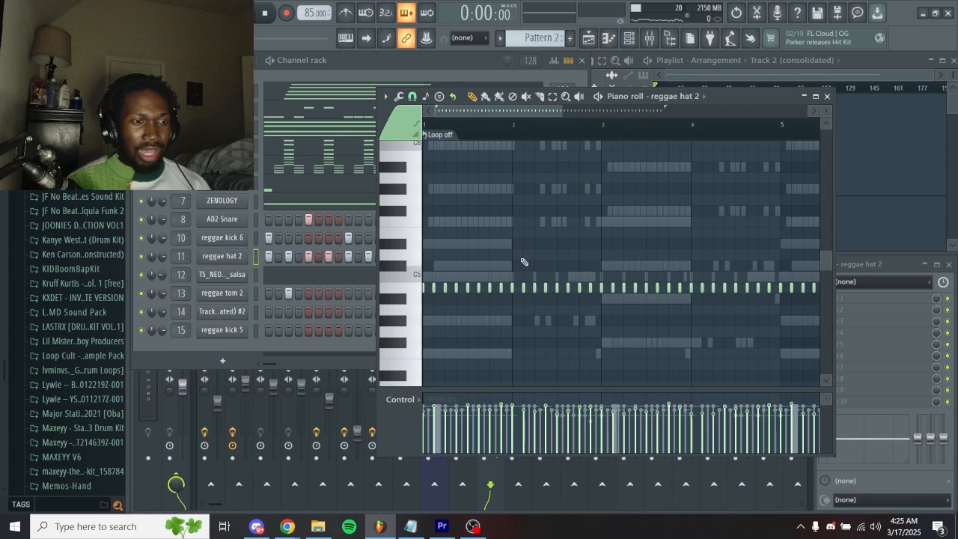
scroll(531, 251, down, 1)
scroll(498, 239, down, 3)
scroll(498, 238, down, 1)
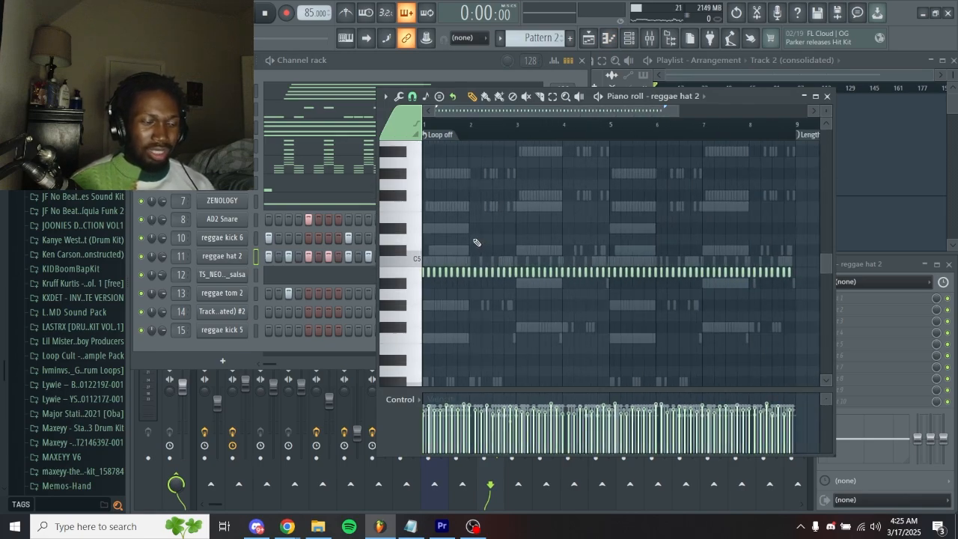
Open the randomizer for the reggae hat 2 notes, check its velocity and pitch levels, and close it
key(alt+r)
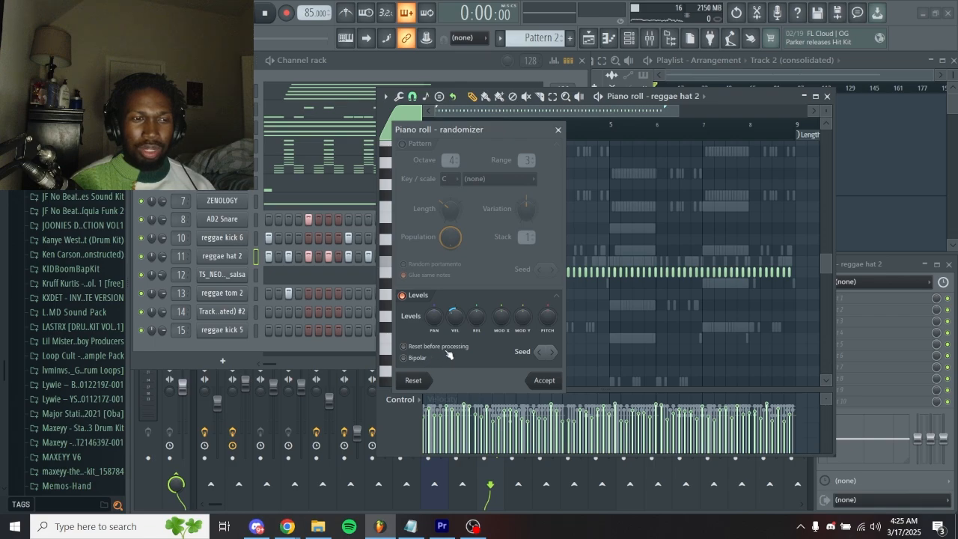
click(548, 322)
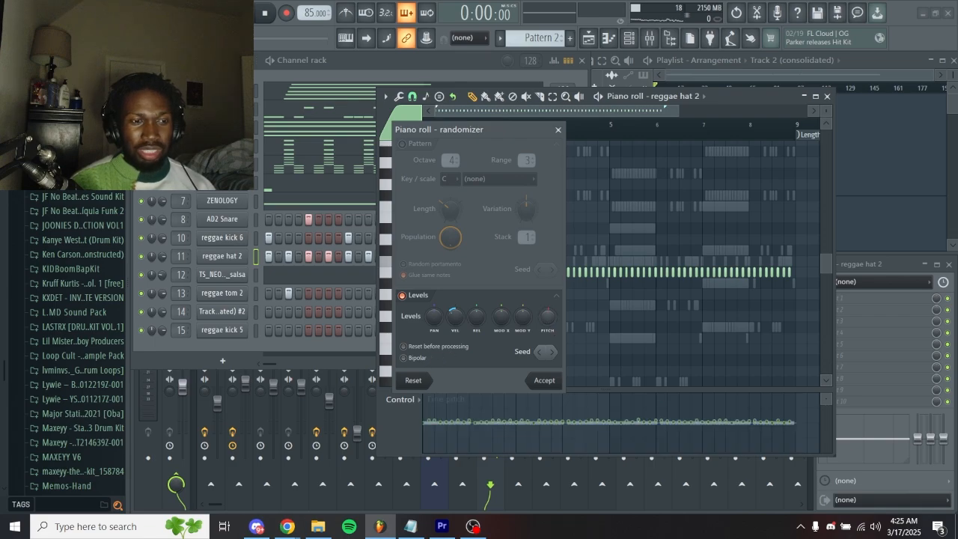
click(558, 129)
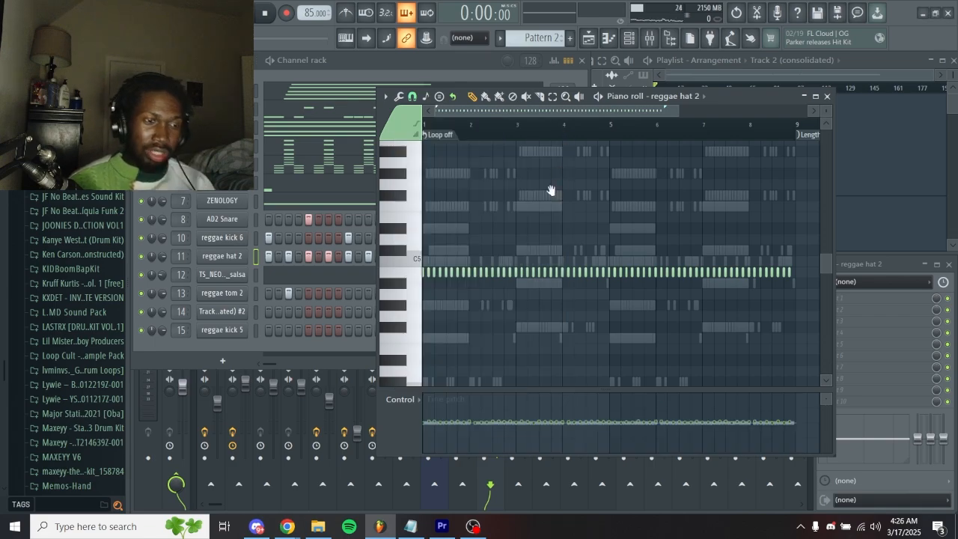
Check the reggae hat 2 mixer track and play the pattern with its piano roll notes in view
click(850, 268)
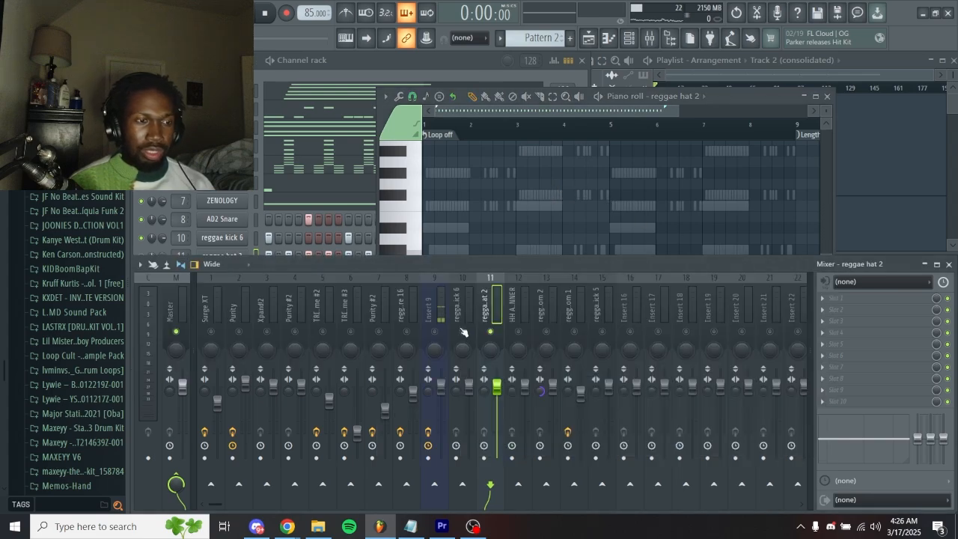
click(831, 178)
key(space)
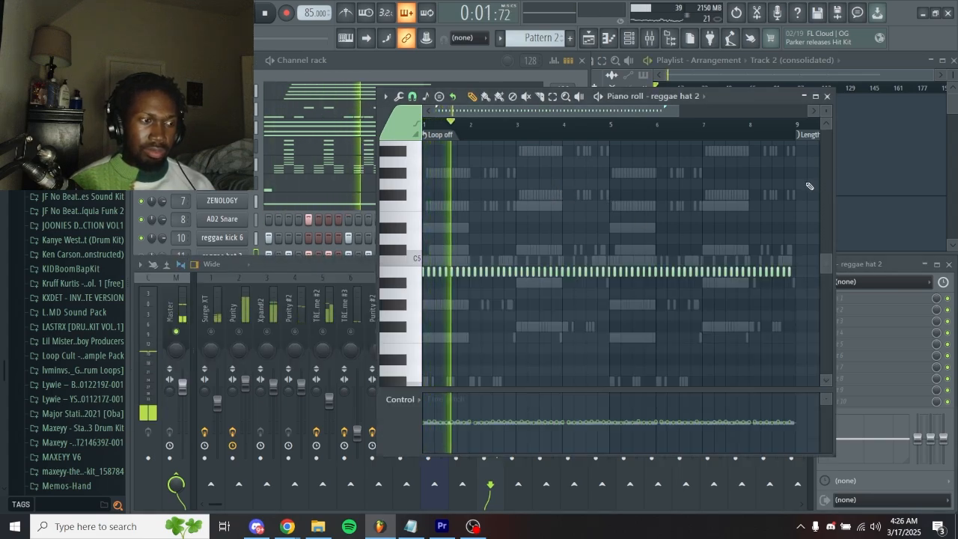
key(space)
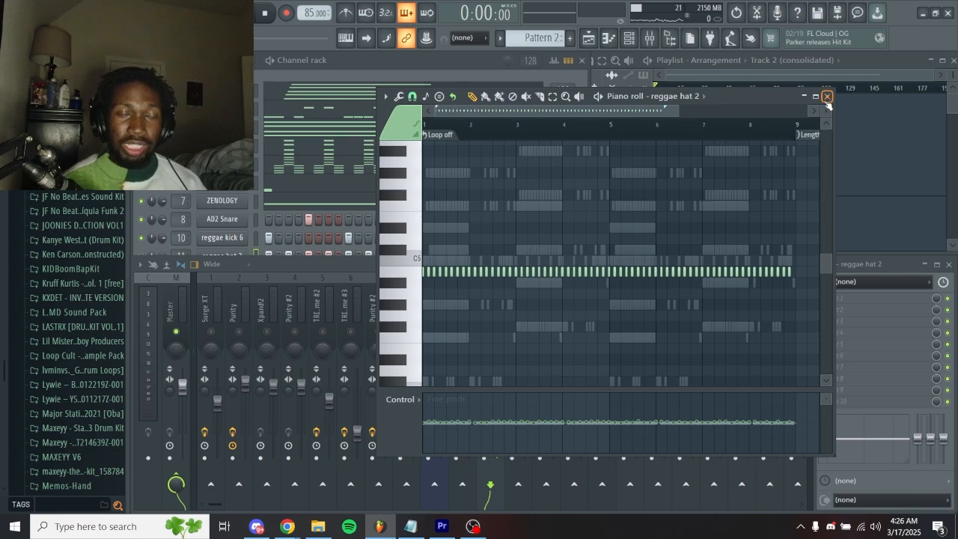
Close the reggae hat 2 notes, open the TS_NEON half-open hi-hat notes, and play its C5 hit in bar 2
click(827, 97)
click(452, 66)
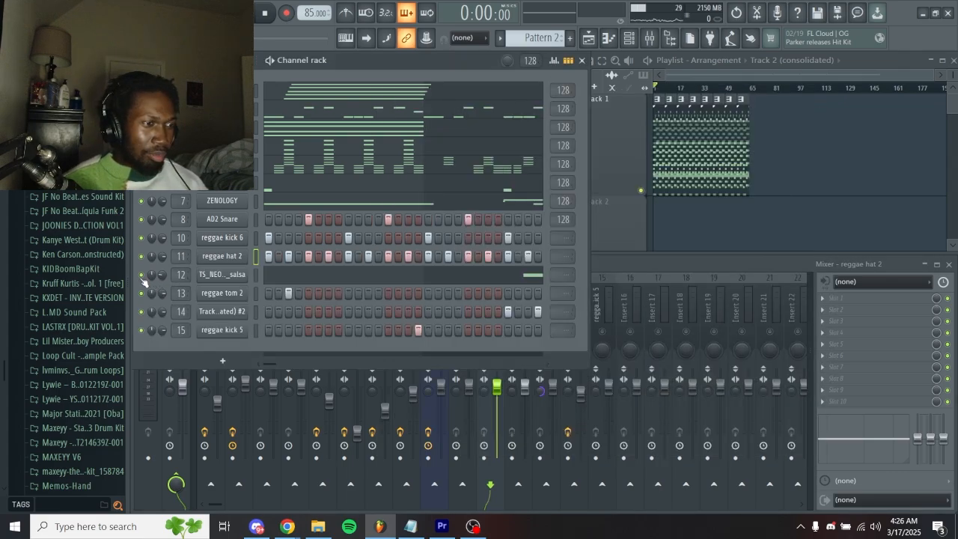
click(289, 279)
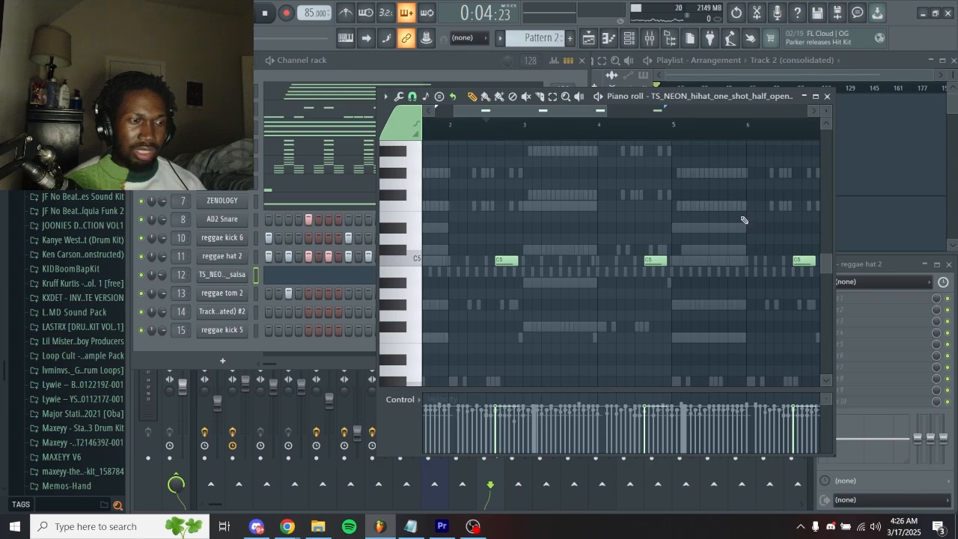
key(space)
key(space)
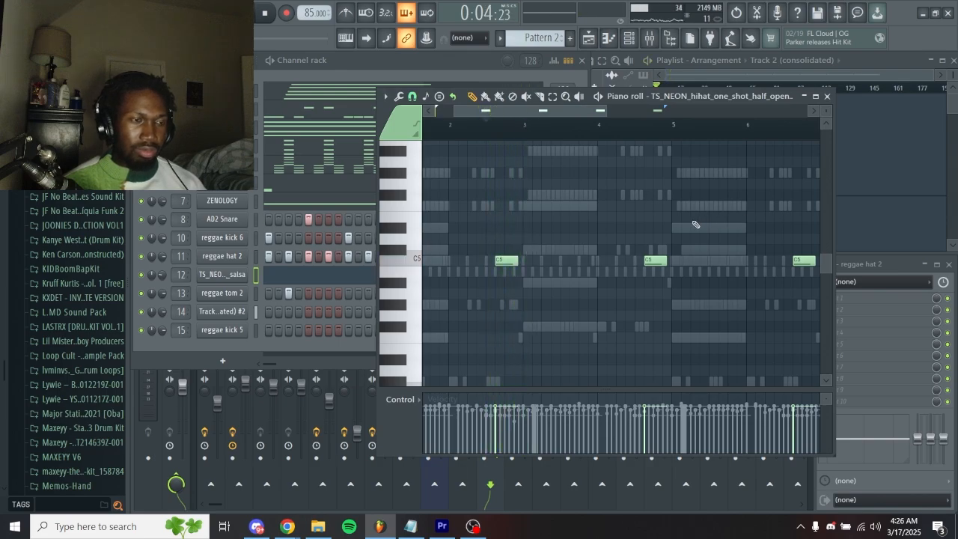
Inspect the TS_NEON half-open hi-hat's envelope settings, close the sampler, and check the mixer
click(227, 277)
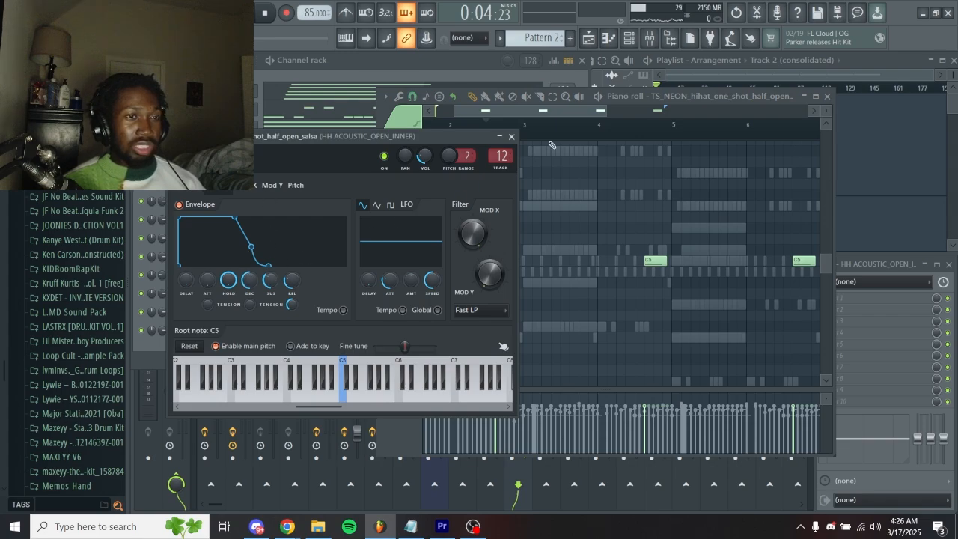
click(512, 136)
key(F7)
click(691, 292)
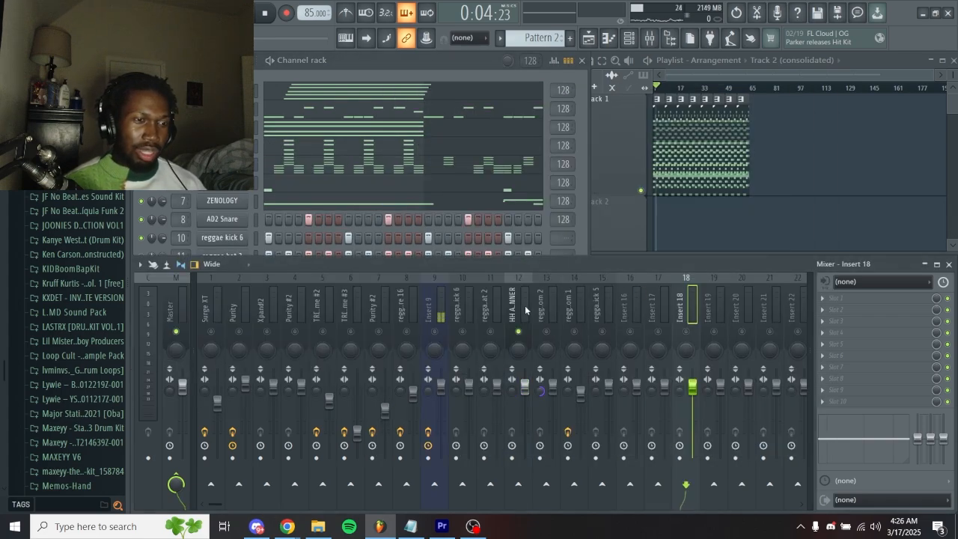
Select the reggae tom 2 mixer track, open its notes in the piano roll, and play the first hit
click(546, 313)
key(F6)
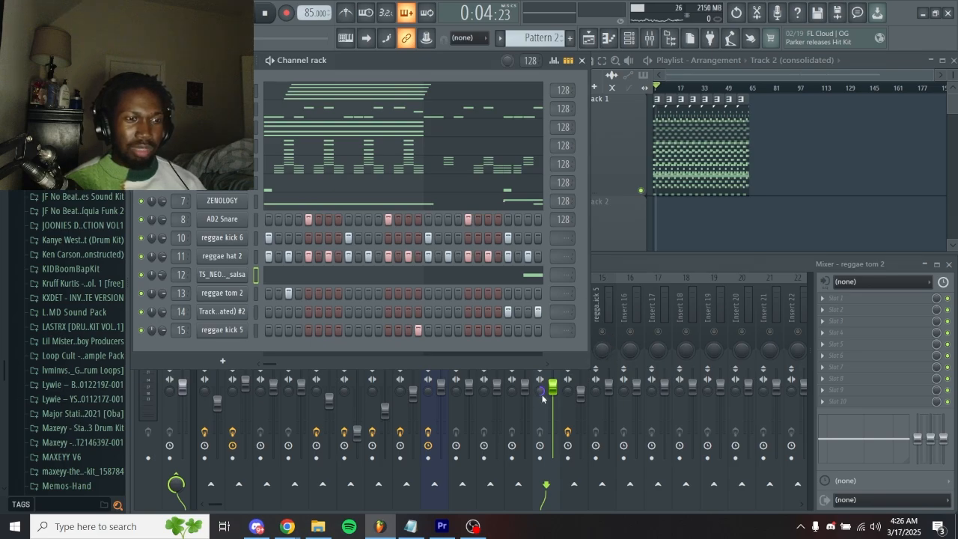
right_click(244, 293)
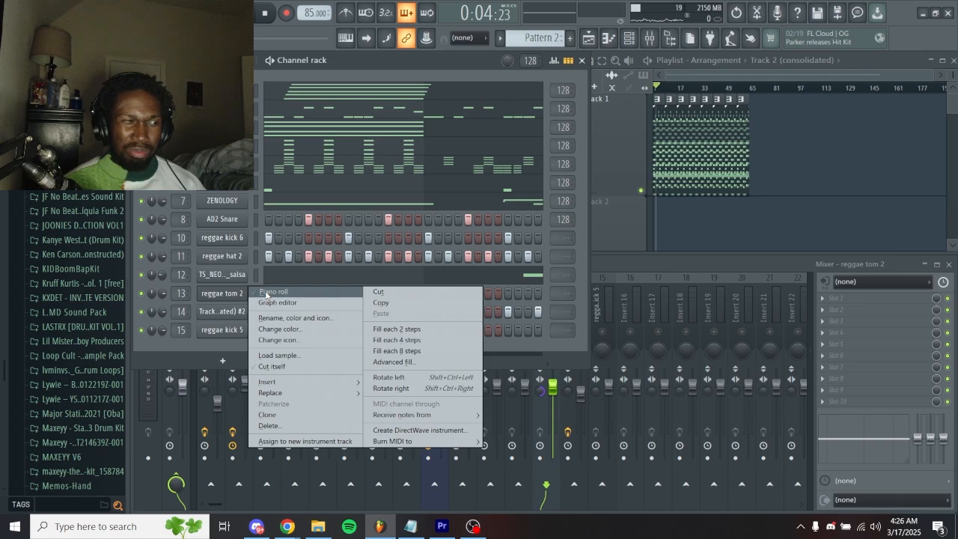
click(272, 292)
scroll(464, 275, up, 3)
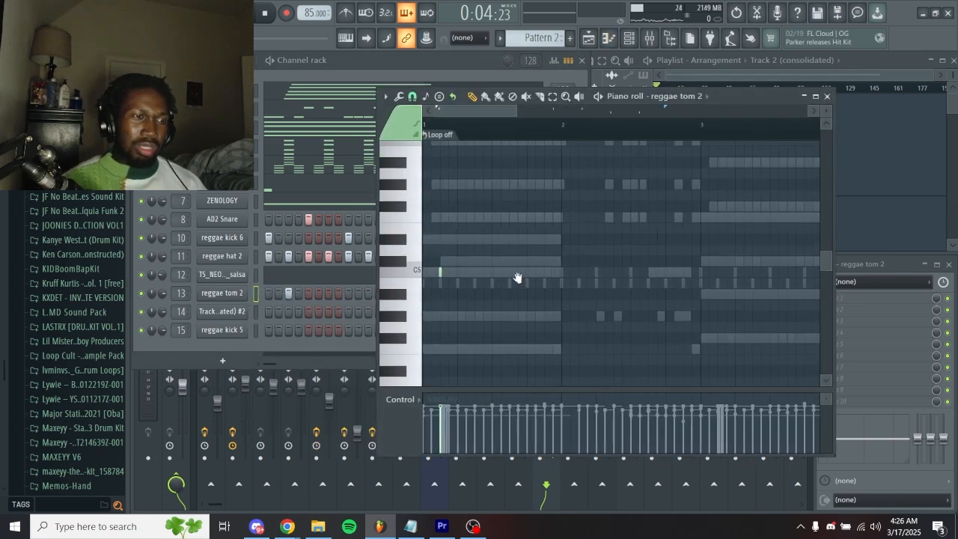
key(space)
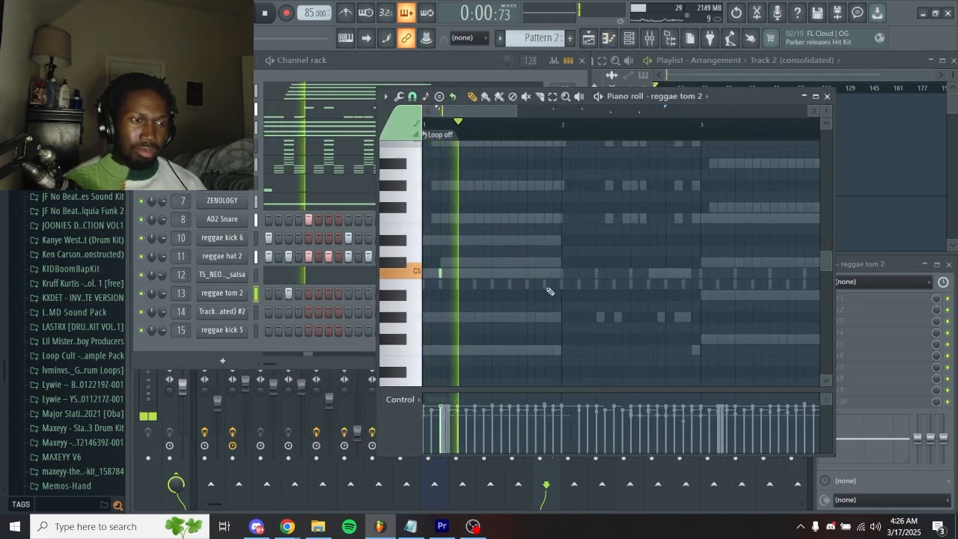
Examine the remaining reggae tom 2 hits and audition them from bars 5 and 7
scroll(646, 200, down, 4)
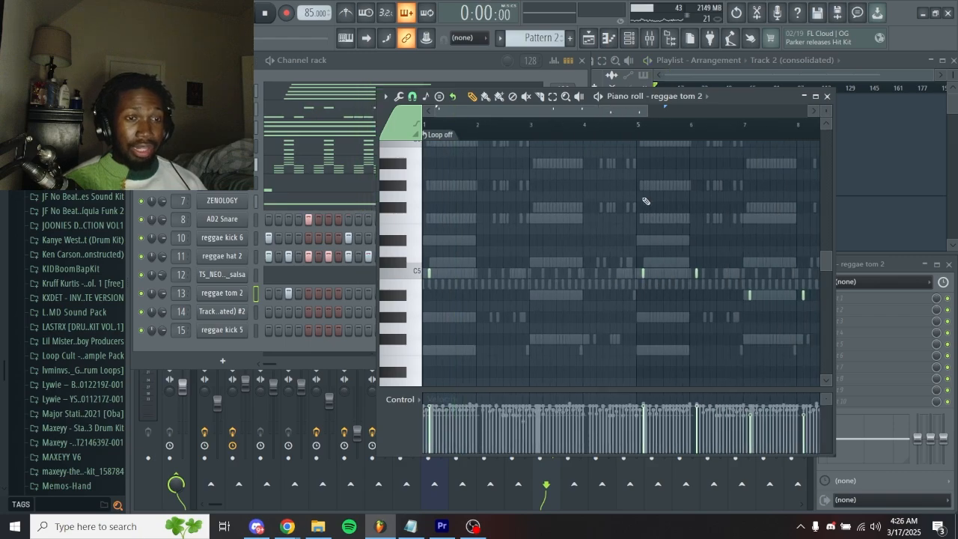
click(640, 134)
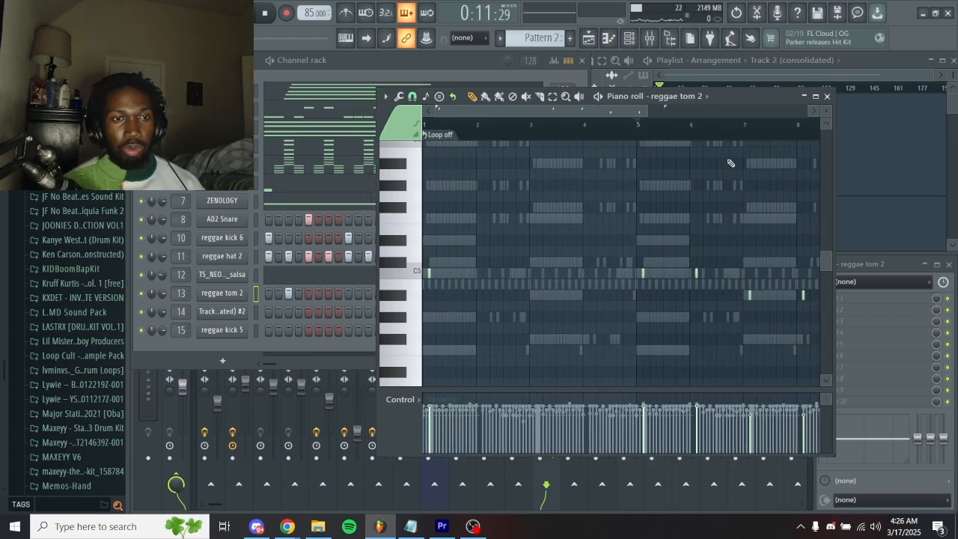
drag(741, 132, 745, 132)
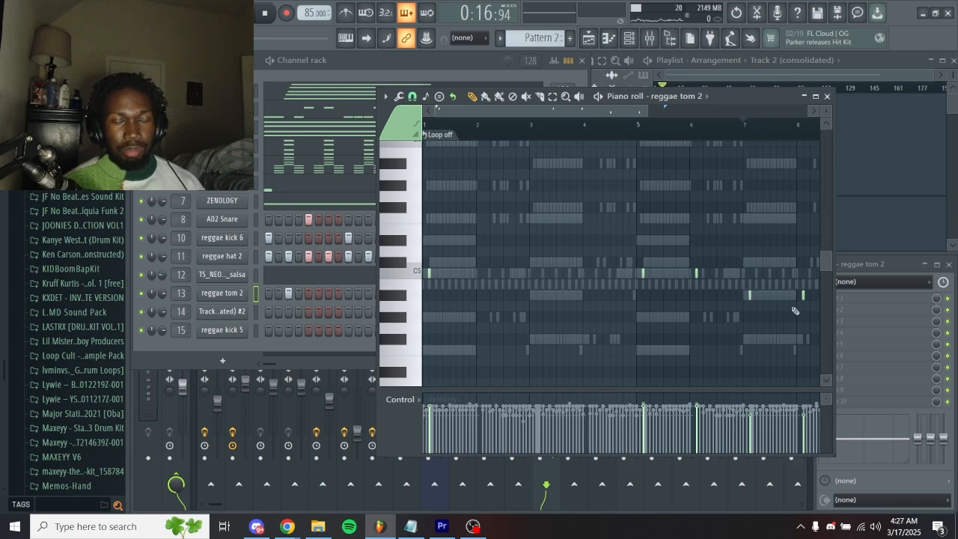
drag(795, 311, 682, 317)
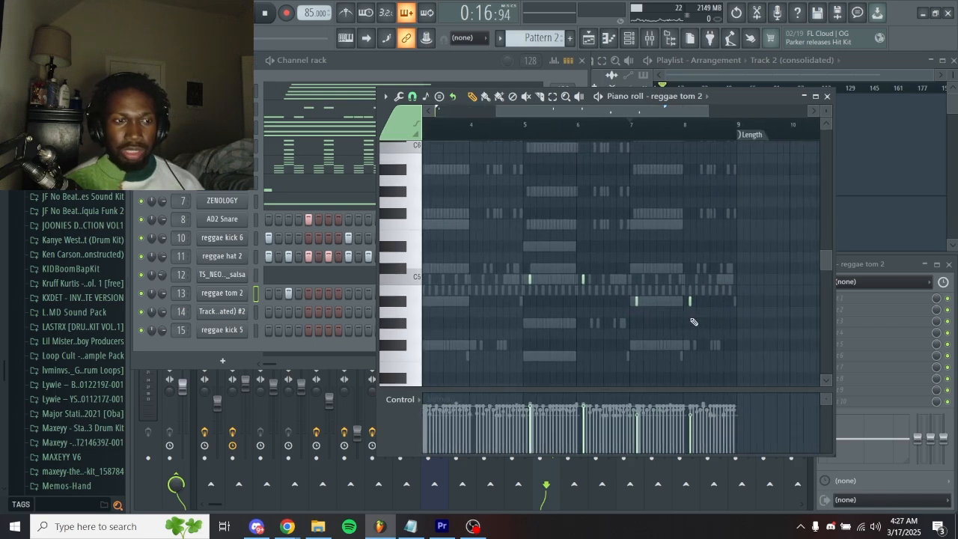
key(space)
key(space)
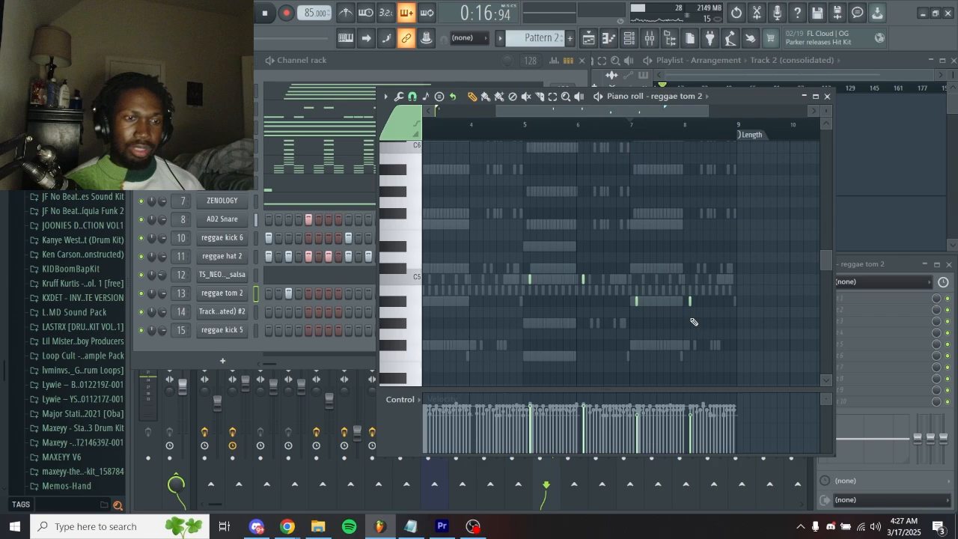
Close the reggae tom 2 notes, open the Track 2 (consolidated) #2 notes, and examine the C5 hits in bar 2
click(827, 96)
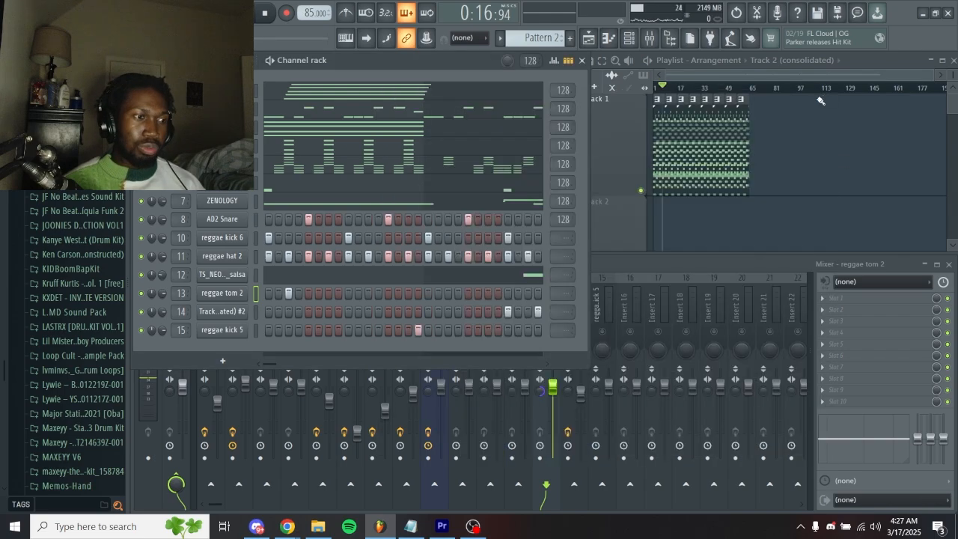
right_click(231, 317)
click(260, 313)
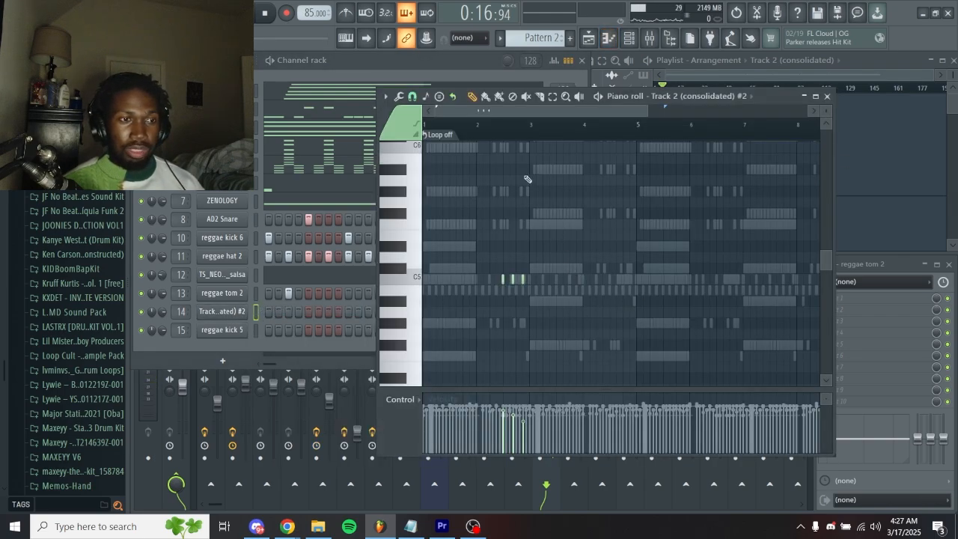
click(494, 136)
scroll(504, 277, up, 3)
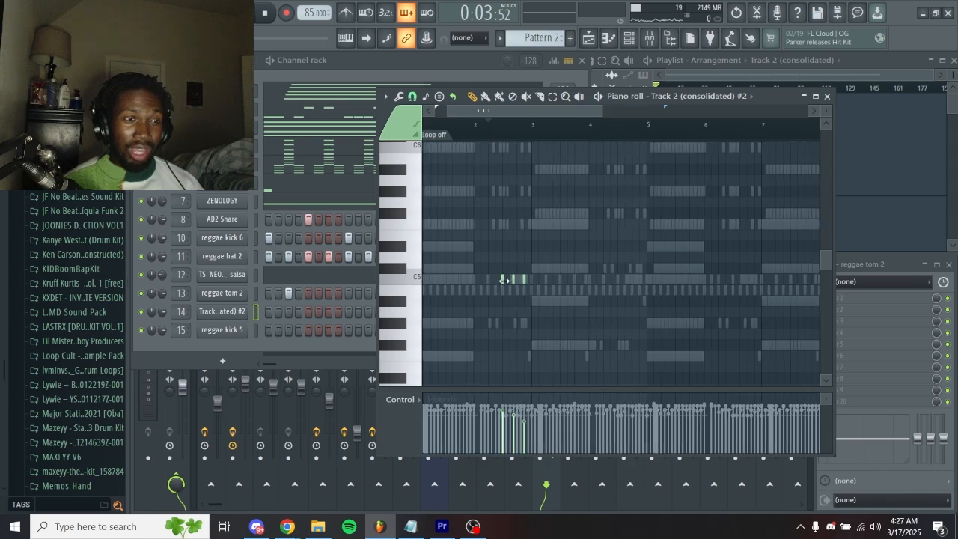
Search the sample browser for "caja", audition several results, and play the Track 2 (consolidated) #2 sound at C5 for comparison
click(60, 508)
text(caj)
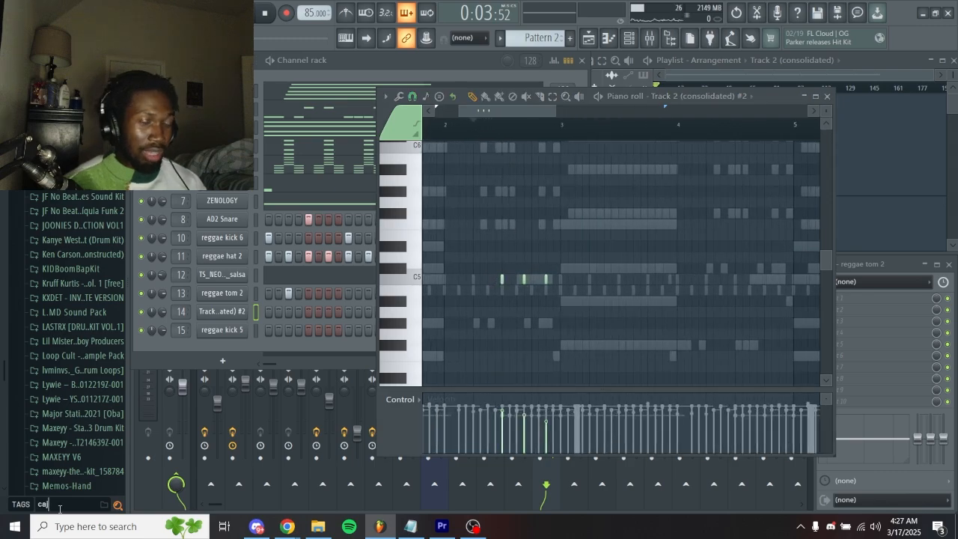
text(a)
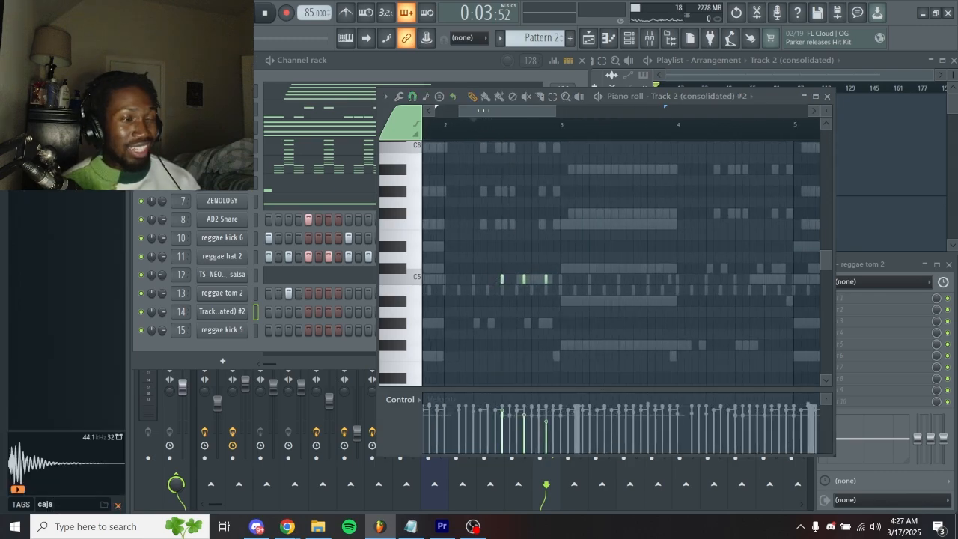
click(67, 124)
click(67, 134)
click(67, 146)
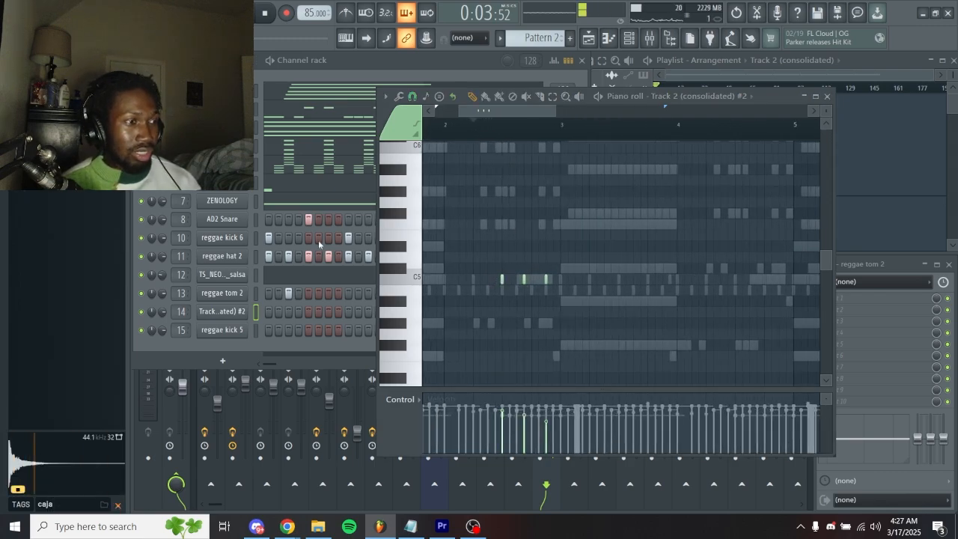
click(418, 278)
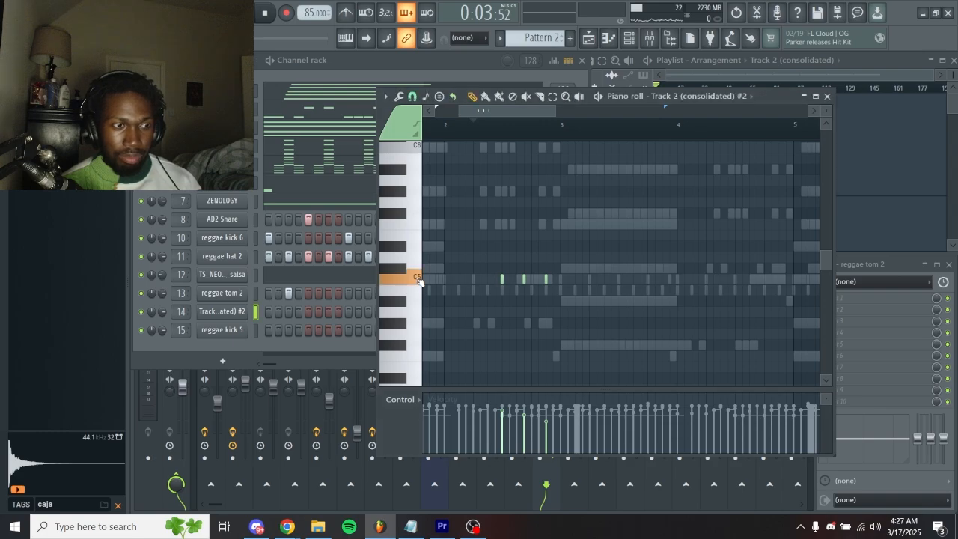
Play the Track 2 (consolidated) #2 sound at C5 and examine the velocities of its three hits in bar 2
click(854, 266)
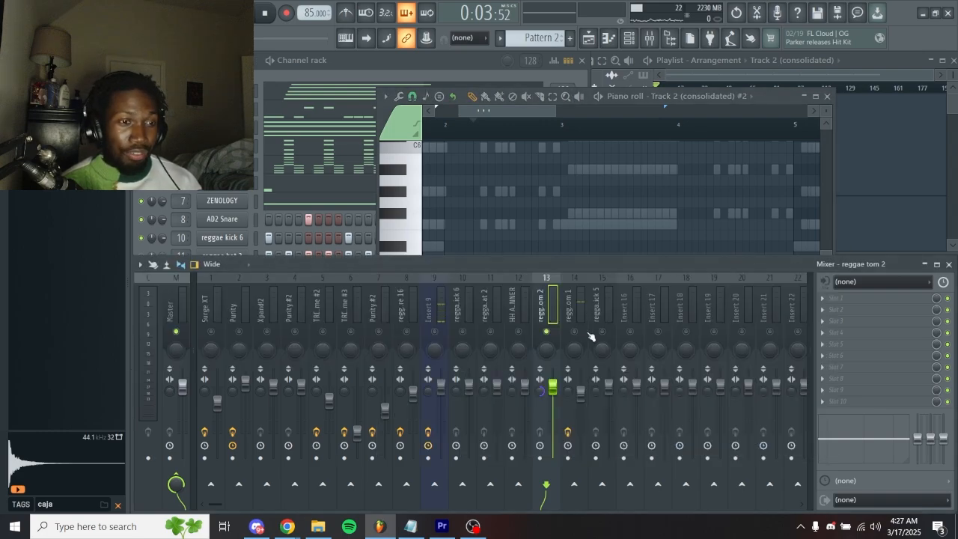
click(539, 197)
click(410, 280)
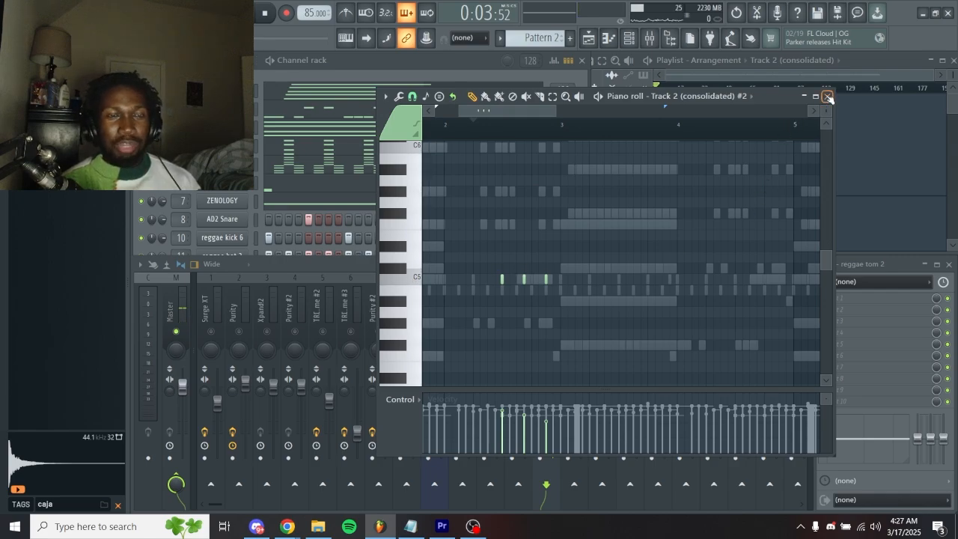
scroll(492, 220, up, 4)
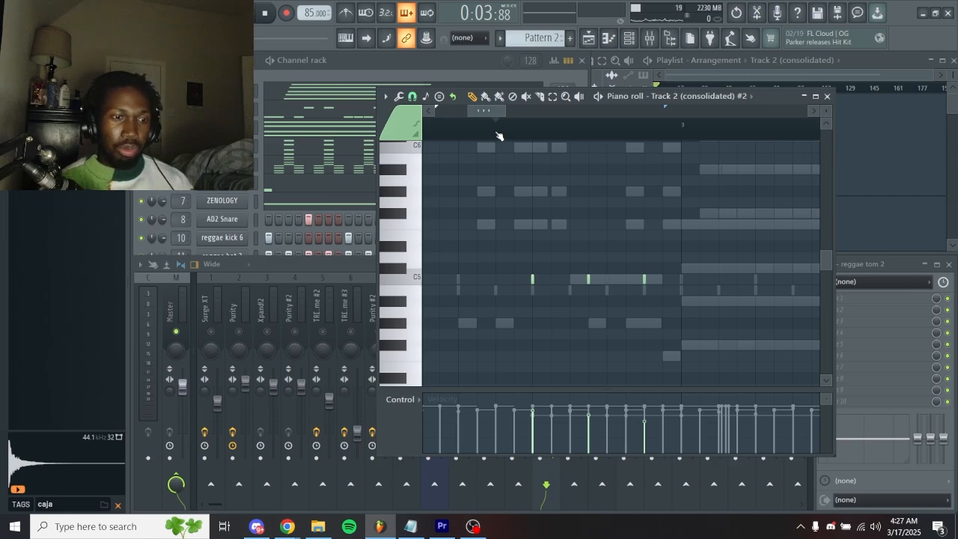
drag(510, 234, 749, 370)
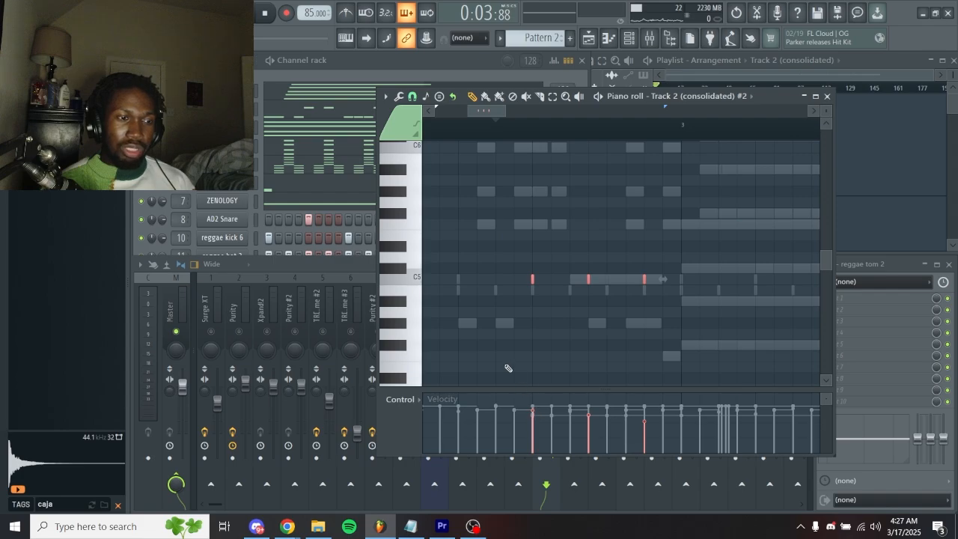
drag(505, 209, 755, 350)
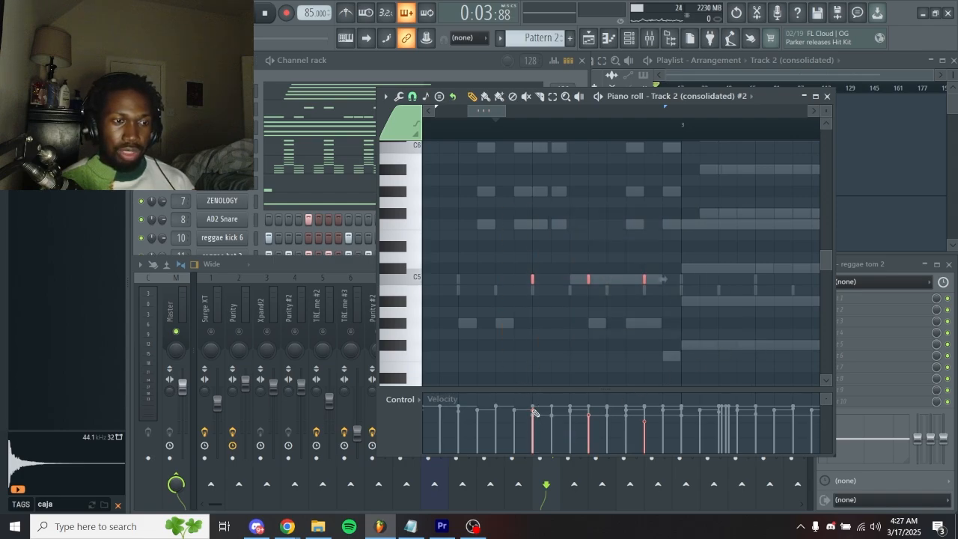
Show the note pan values and examine the panning of each of the three C5 hits in bar 2
click(407, 402)
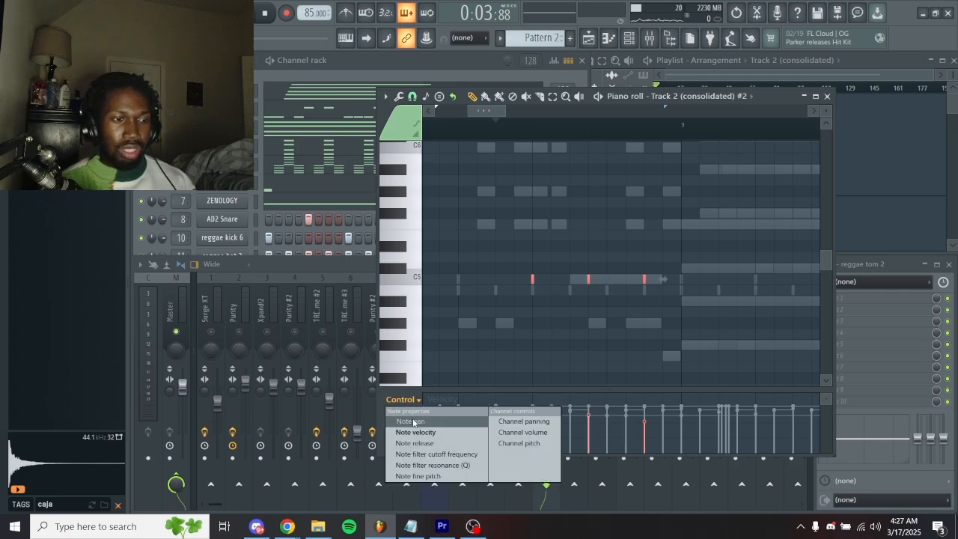
click(414, 423)
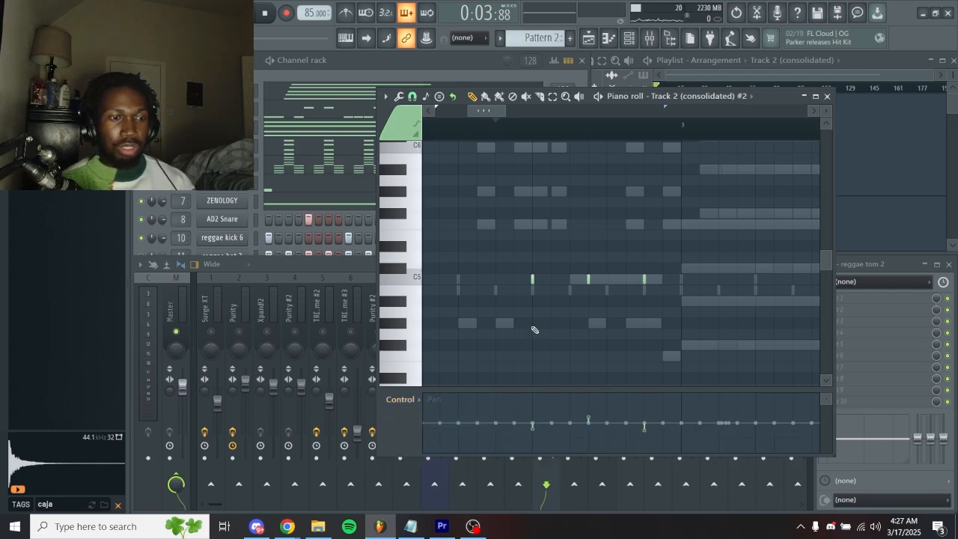
drag(501, 176, 550, 341)
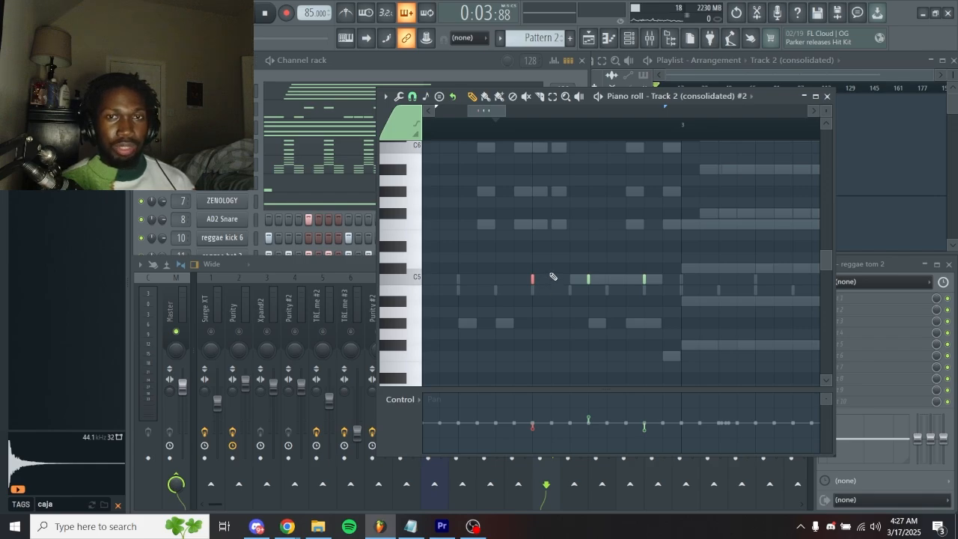
drag(582, 250, 621, 340)
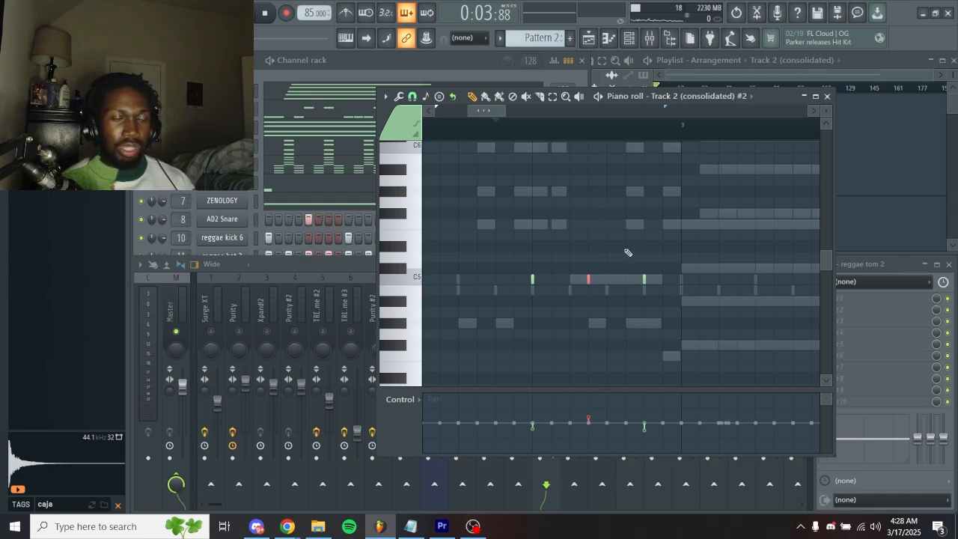
click(644, 279)
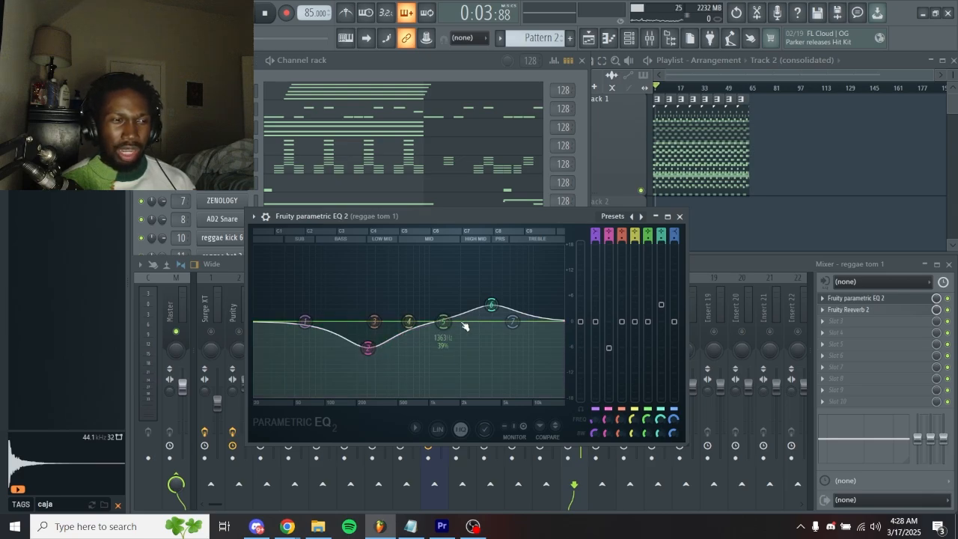
Close the reggae tom 1 parametric EQ, review its Fruity Reeverb 2 settings, and close the reverb window
click(679, 216)
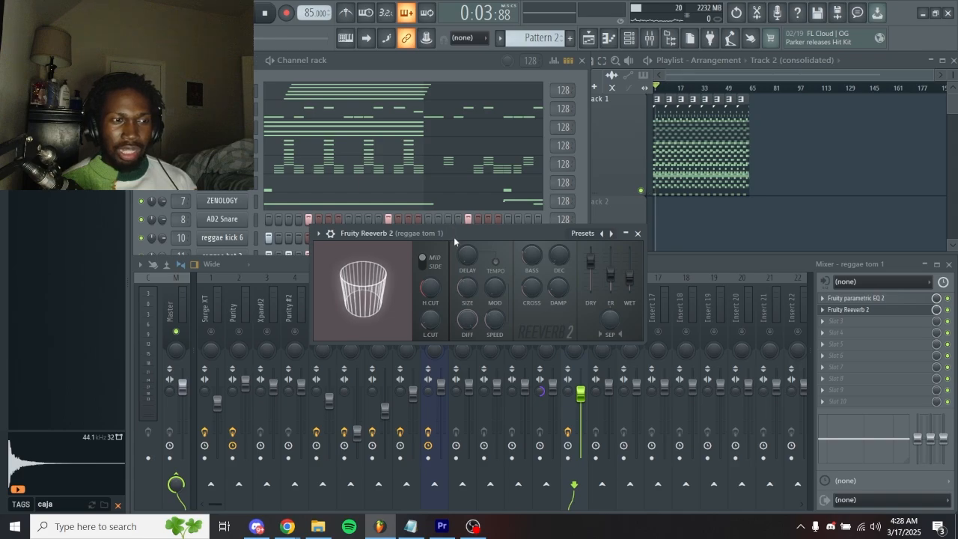
drag(454, 236, 490, 237)
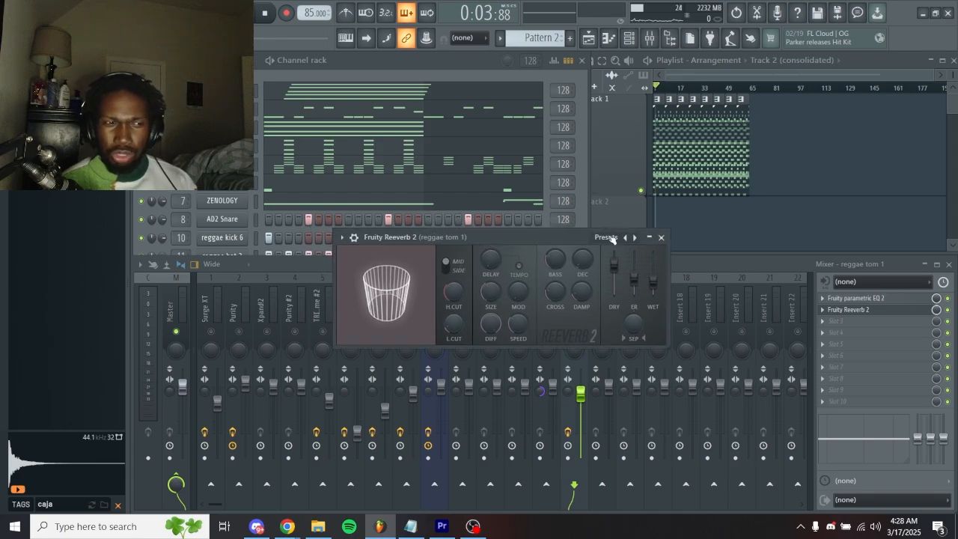
click(661, 236)
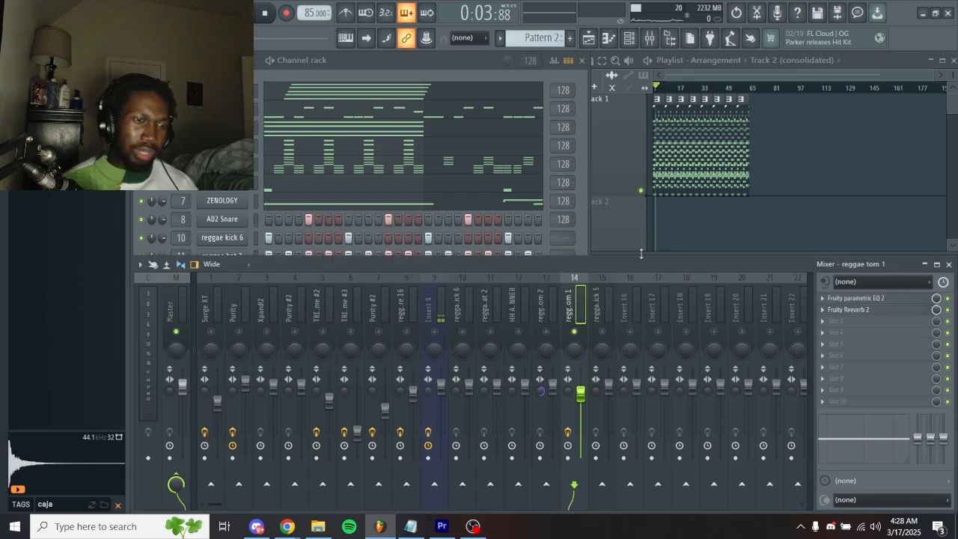
Reopen the Track 2 (consolidated) #2 notes in the piano roll and play the pattern from bar 2
click(576, 250)
click(471, 274)
scroll(707, 211, down, 4)
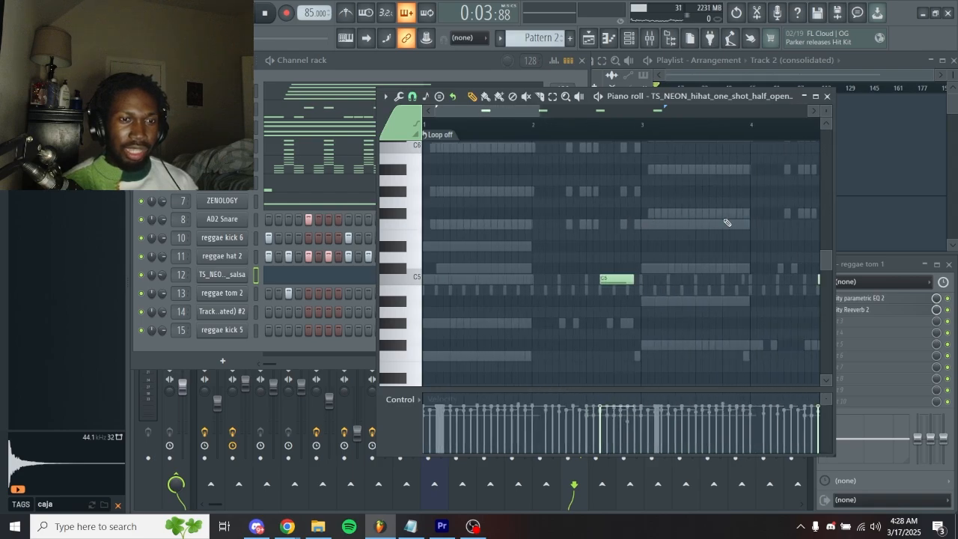
right_click(233, 313)
click(258, 309)
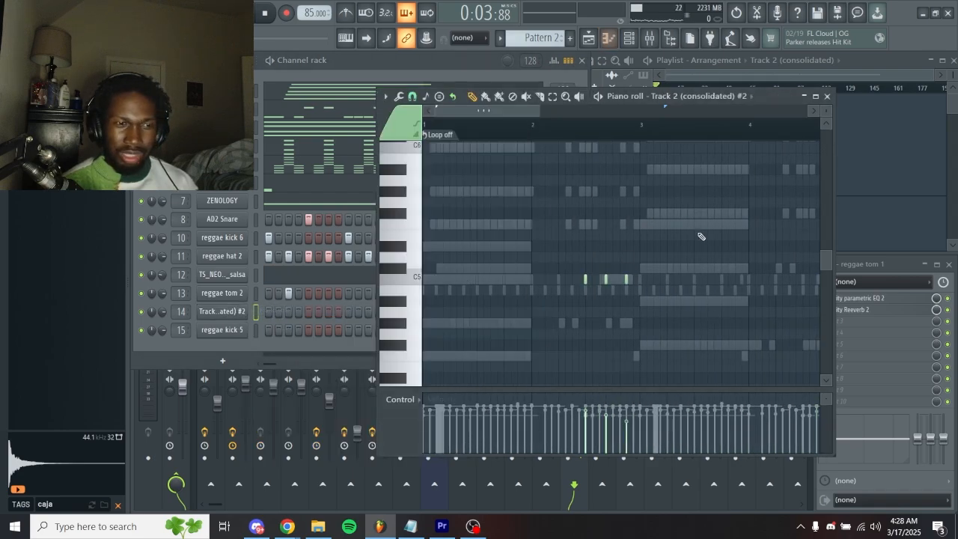
drag(702, 235, 664, 231)
click(532, 132)
key(space)
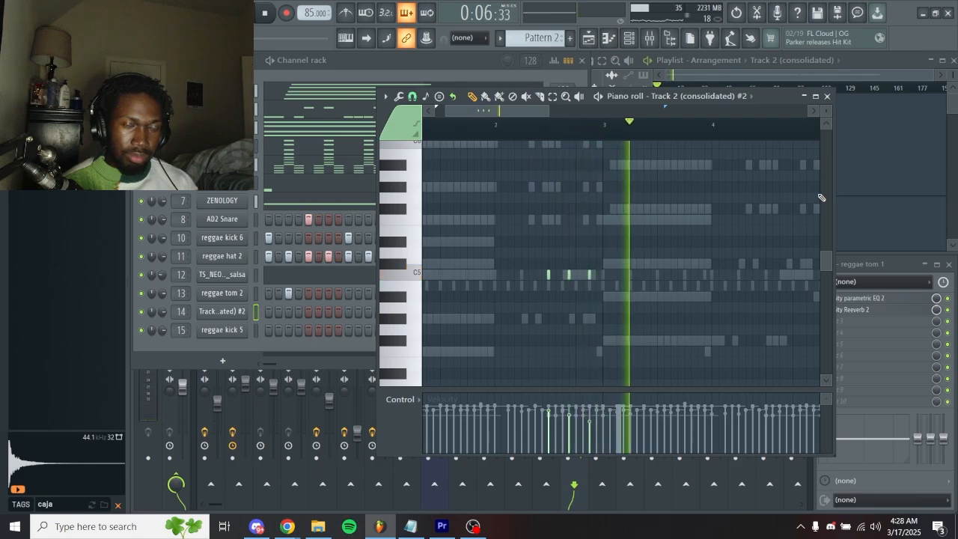
key(space)
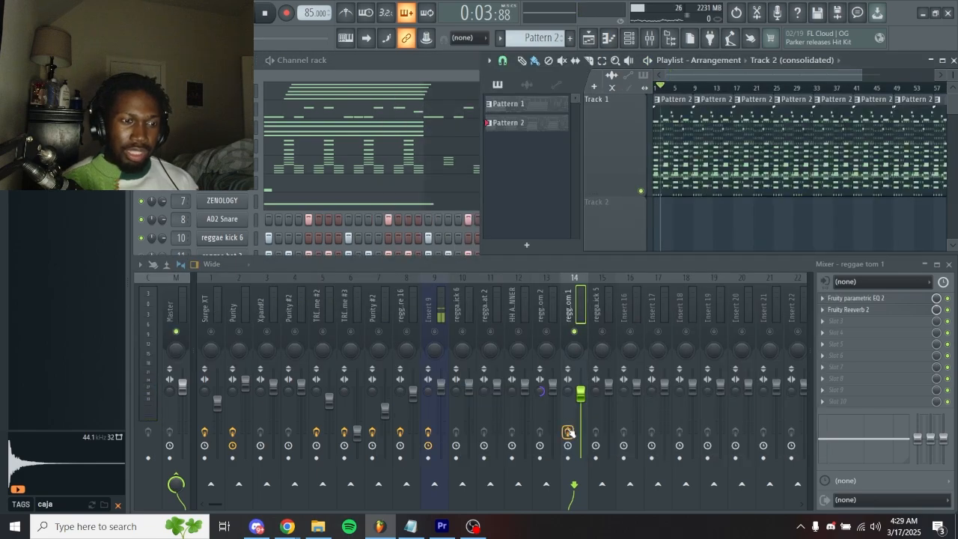
Compare reggae tom 1 in playback with all its effects bypassed, with only Fruity Reeverb 2 off, and with both effects on
key(space)
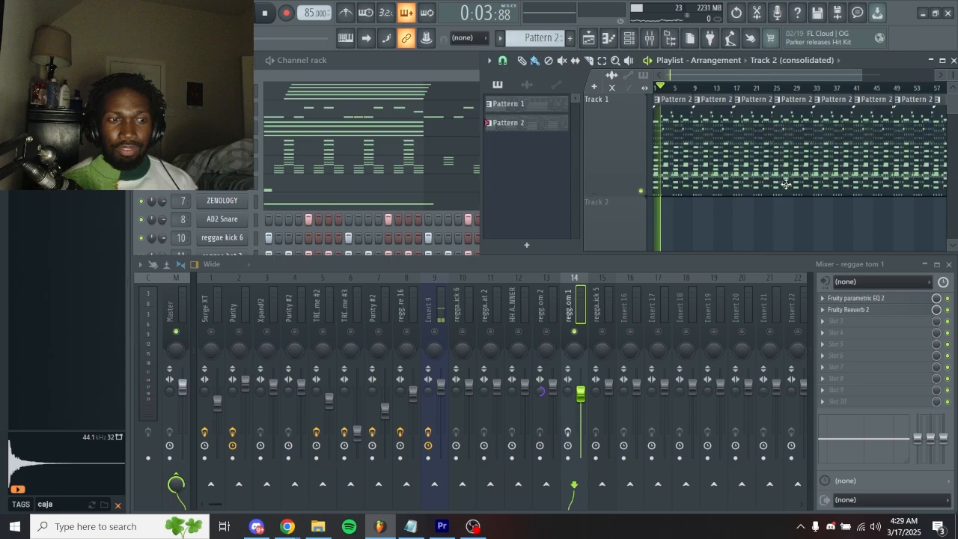
key(space)
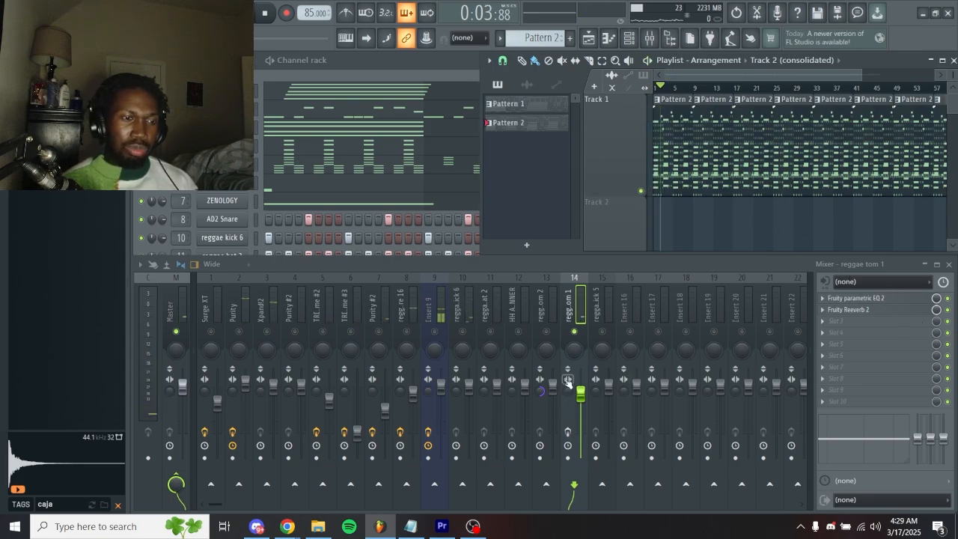
click(567, 432)
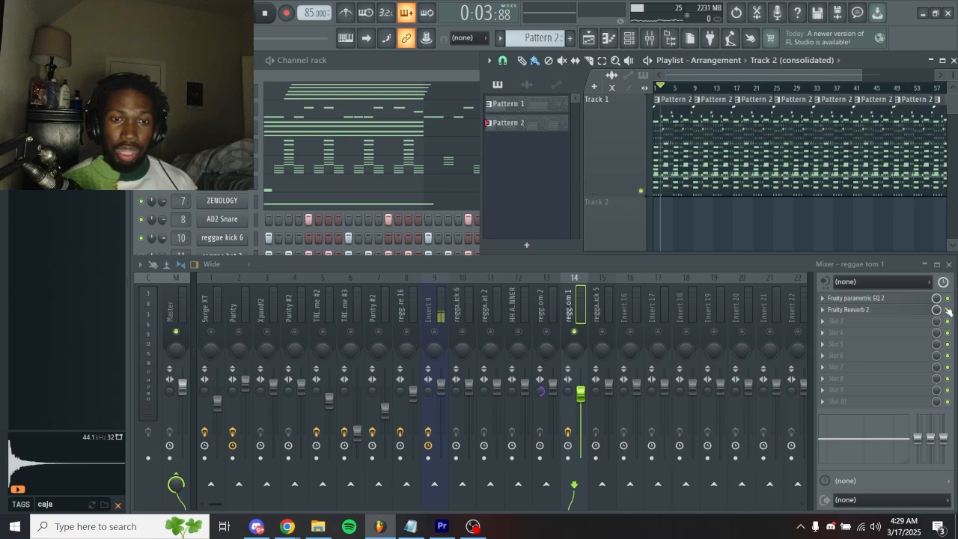
key(space)
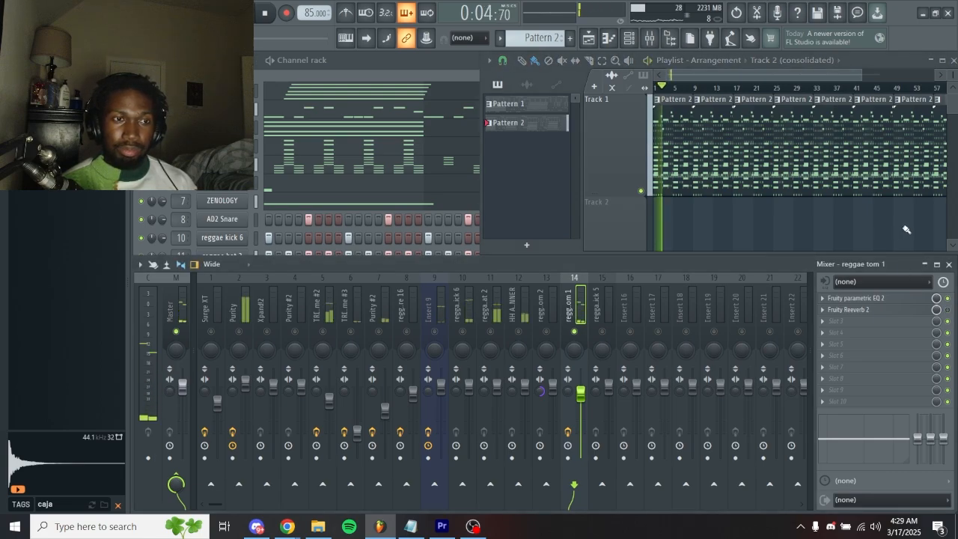
key(space)
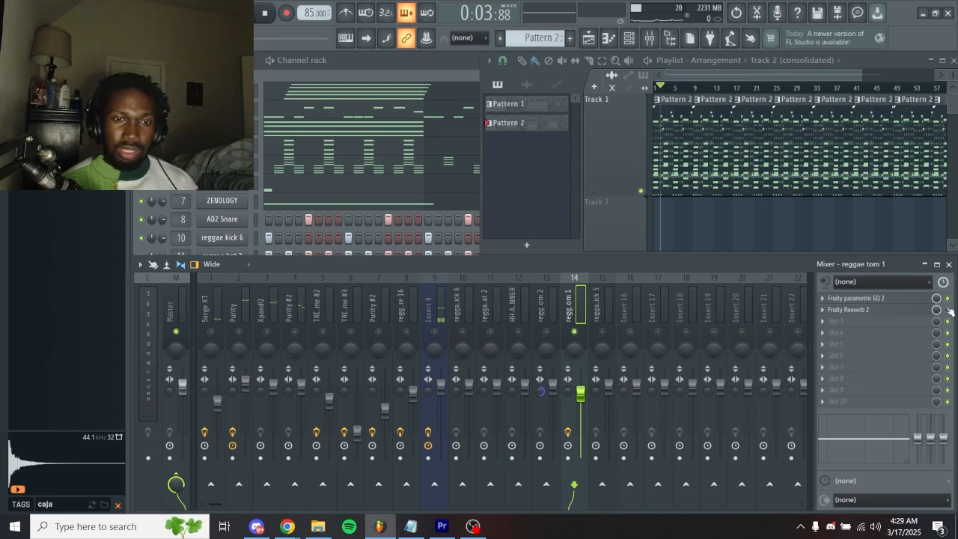
key(space)
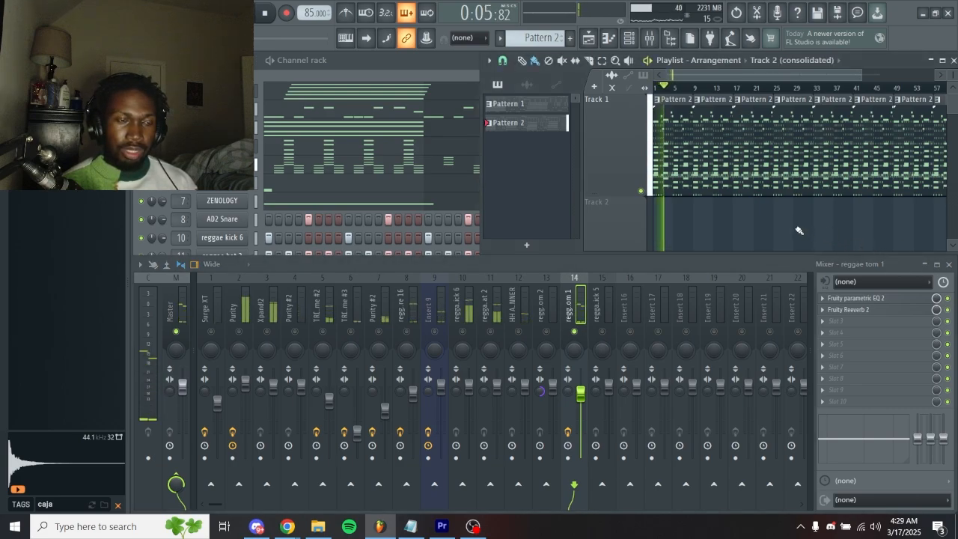
key(space)
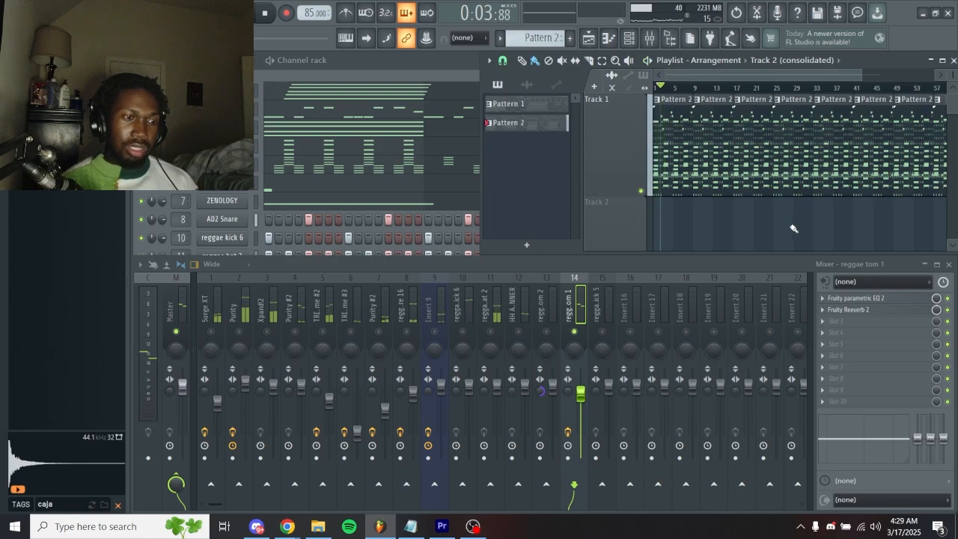
Solo mixer track 8 and enable tracks 10 to 15 so only the drums and percussion are heard
right_click(406, 331)
click(463, 331)
click(490, 332)
click(518, 332)
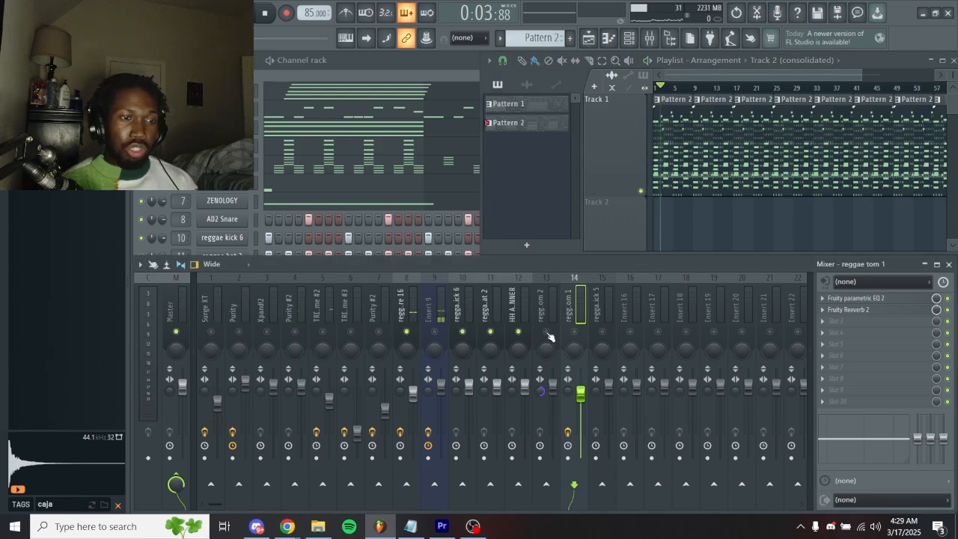
click(546, 331)
click(574, 331)
click(602, 332)
Play the arrangement from the start with the drums, and unmute Purity on mixer track 2 during playback
scroll(716, 208, down, 2)
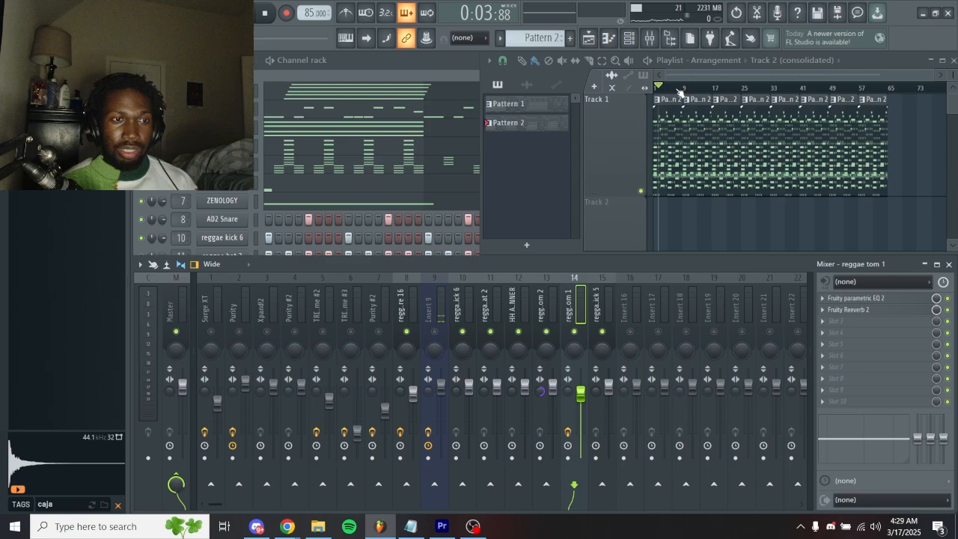
key(space)
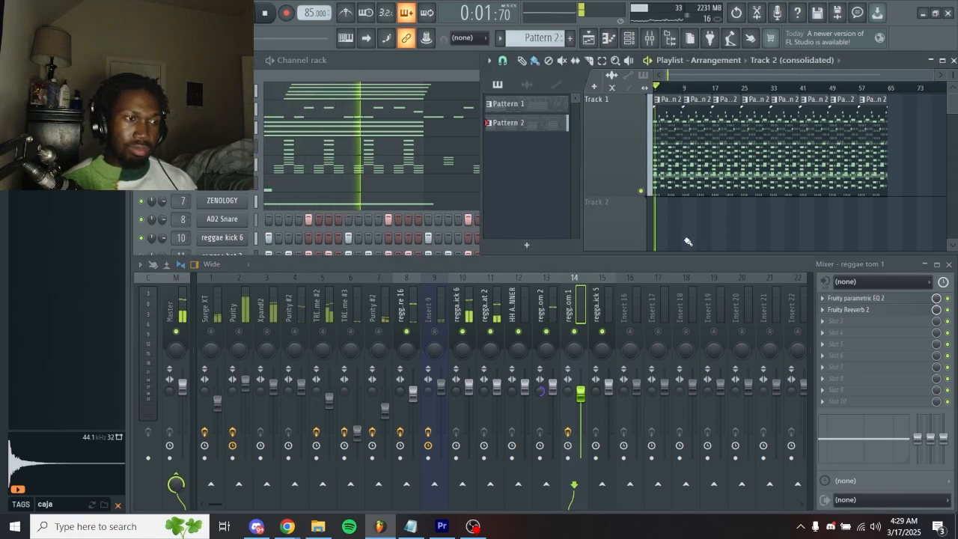
click(239, 332)
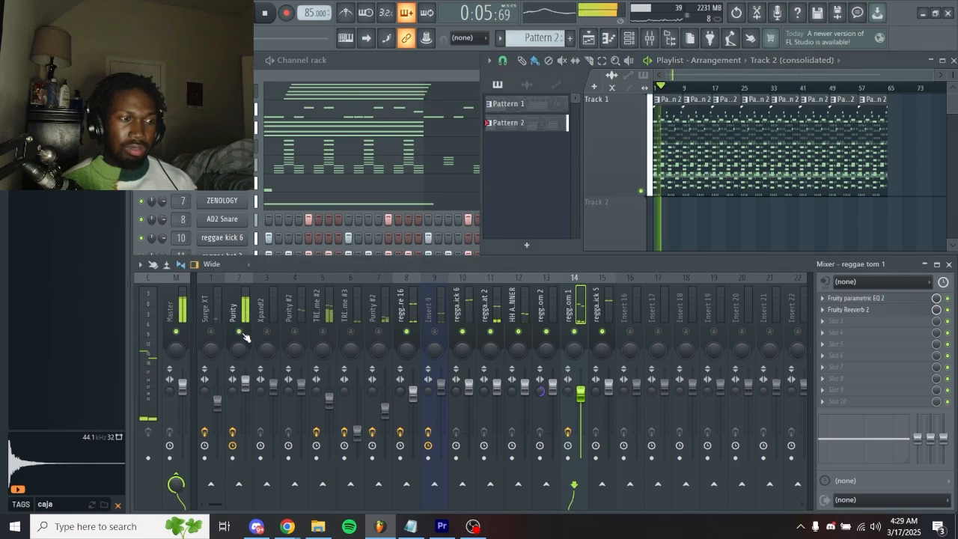